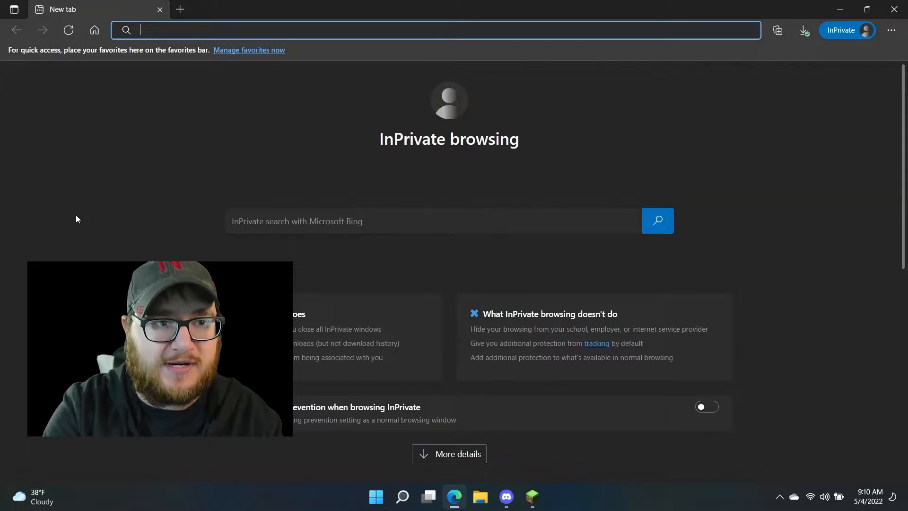
- Go to canva.com and open the account sign-up
{"action": "type", "text": "canva.com"}
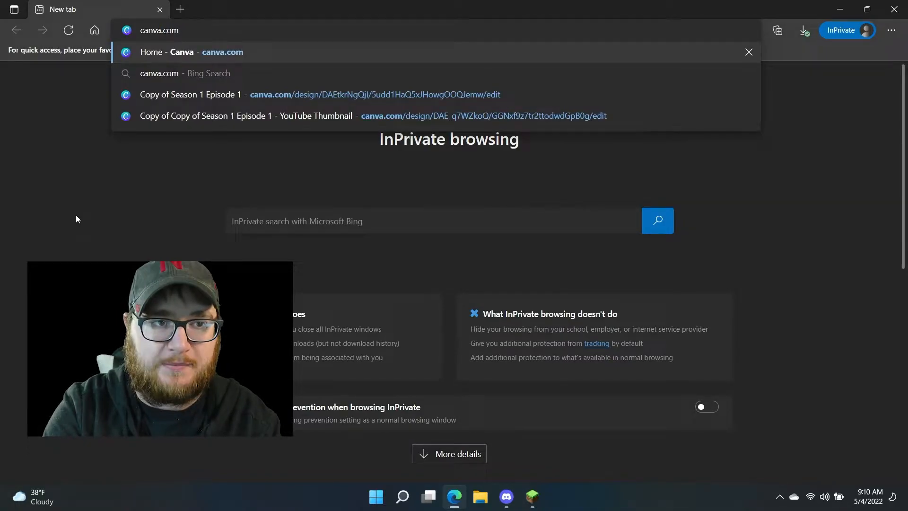
{"action": "key", "text": "Return"}
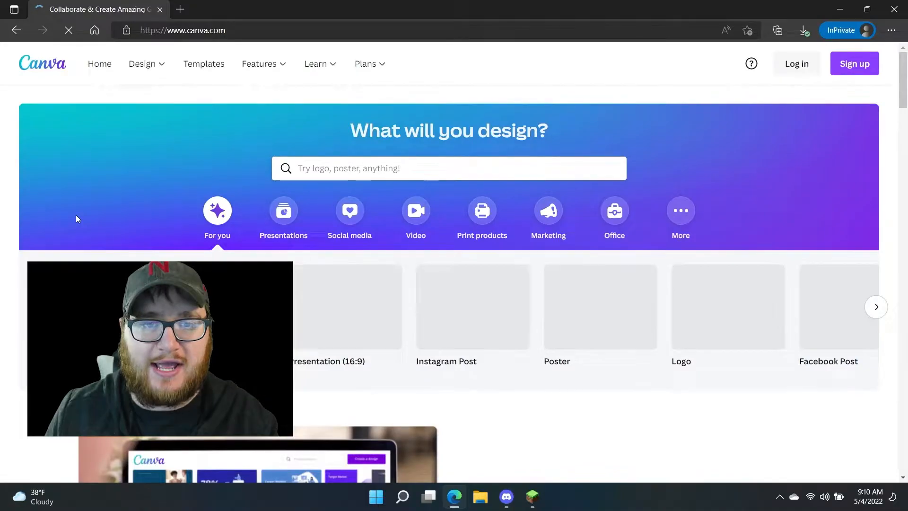
{"action": "left_click", "coordinate": [860, 67]}
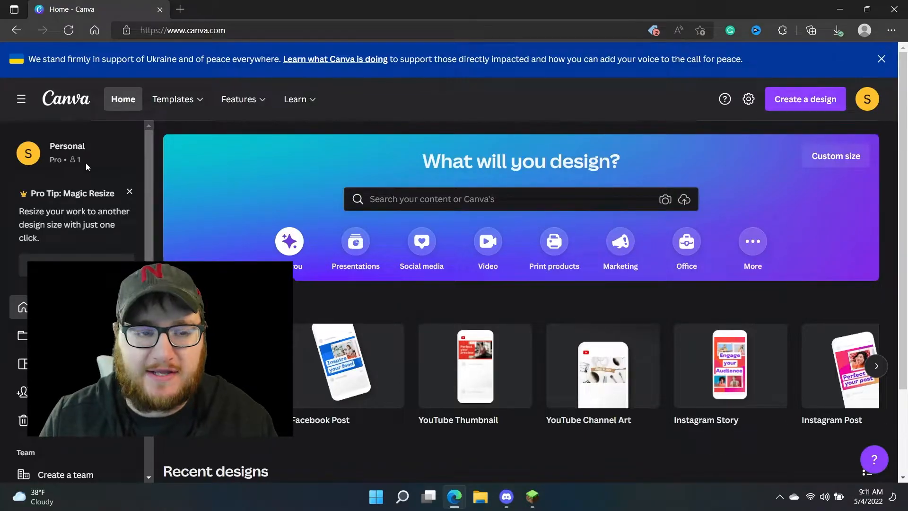
- Look over the suggested design types on the home page and search the templates for youtube thumbnail
{"action": "scroll", "coordinate": [291, 156], "scroll_direction": "down", "scroll_amount": 2}
{"action": "scroll", "coordinate": [241, 154], "scroll_direction": "up", "scroll_amount": 2}
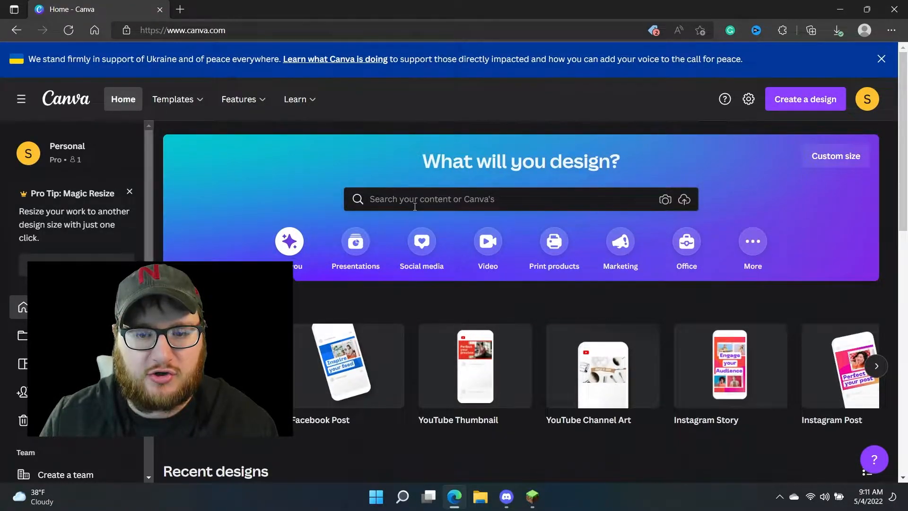
{"action": "scroll", "coordinate": [326, 293], "scroll_direction": "down", "scroll_amount": 2}
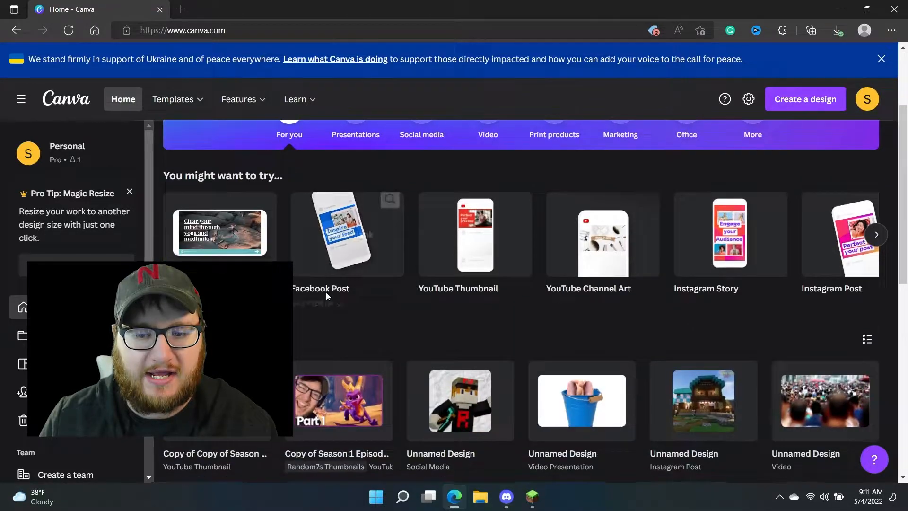
{"action": "scroll", "coordinate": [325, 292], "scroll_direction": "up", "scroll_amount": 2}
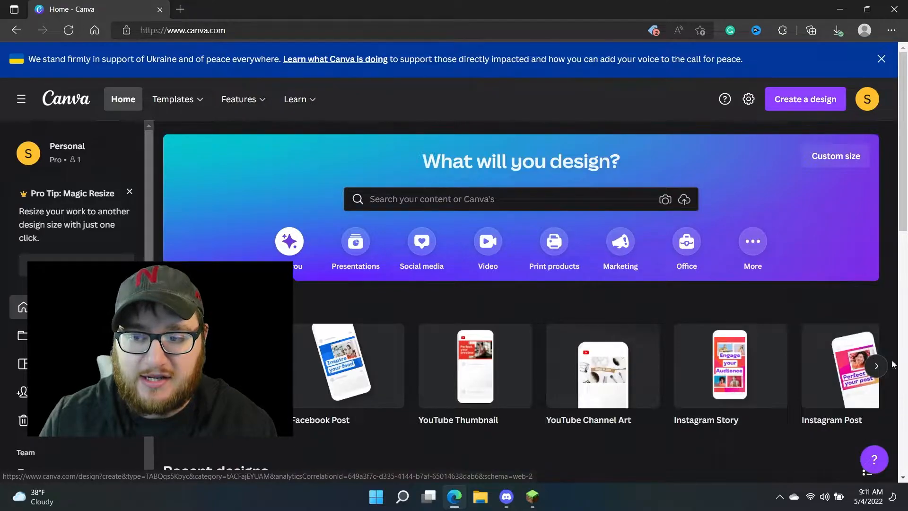
{"action": "left_click", "coordinate": [878, 368]}
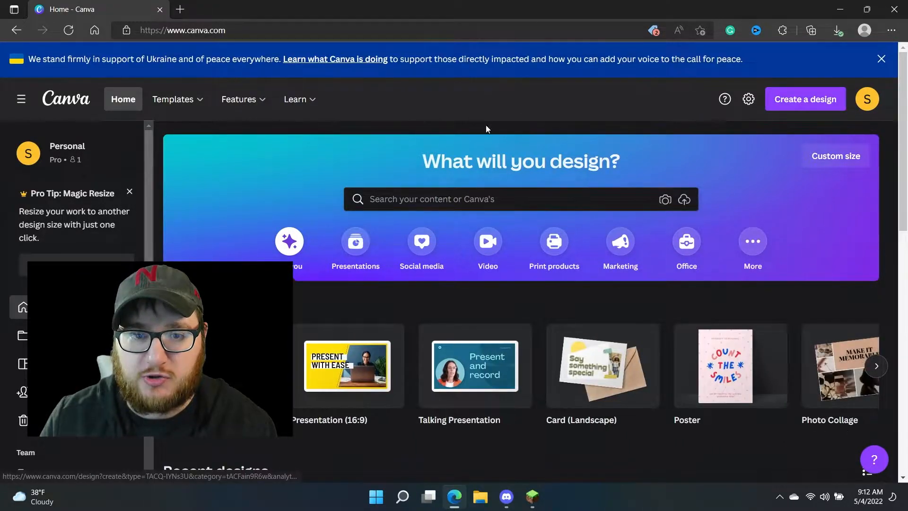
{"action": "left_click", "coordinate": [501, 204]}
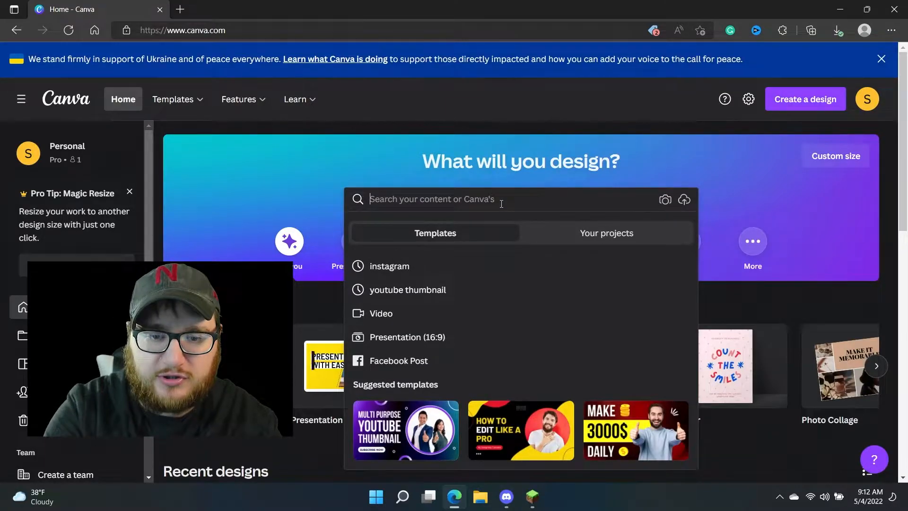
{"action": "left_click", "coordinate": [410, 291]}
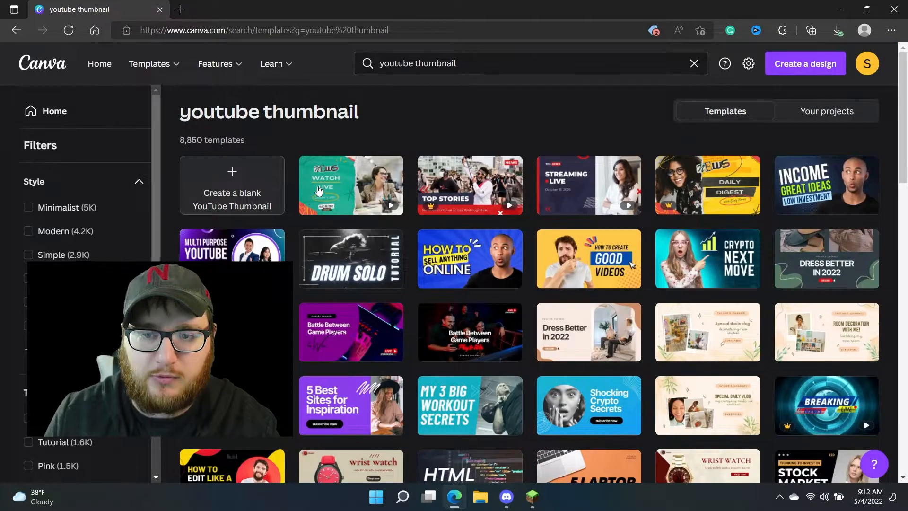
- Try filtering the YouTube thumbnail templates by the Minimalist and Clean styles, clearing each filter again
{"action": "scroll", "coordinate": [413, 265], "scroll_direction": "down", "scroll_amount": 1}
{"action": "scroll", "coordinate": [414, 267], "scroll_direction": "down", "scroll_amount": 2}
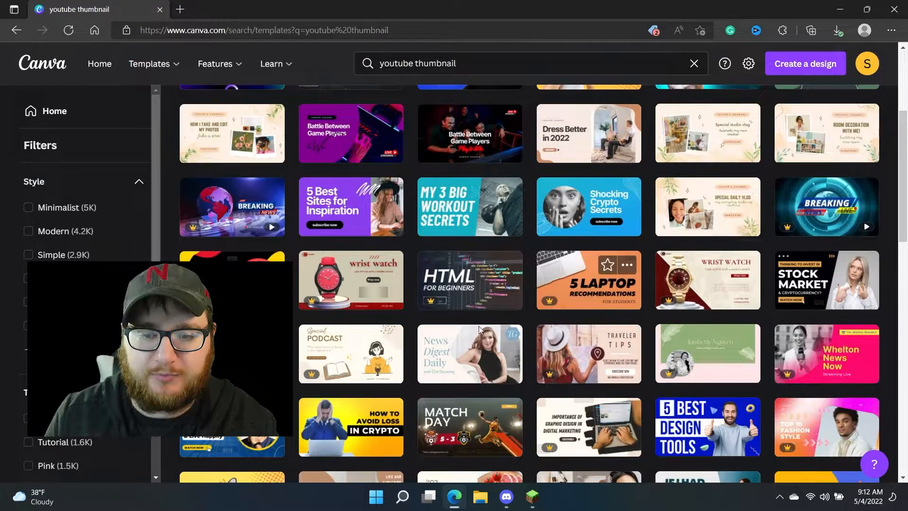
{"action": "scroll", "coordinate": [331, 323], "scroll_direction": "up", "scroll_amount": 3}
{"action": "left_click", "coordinate": [28, 208]}
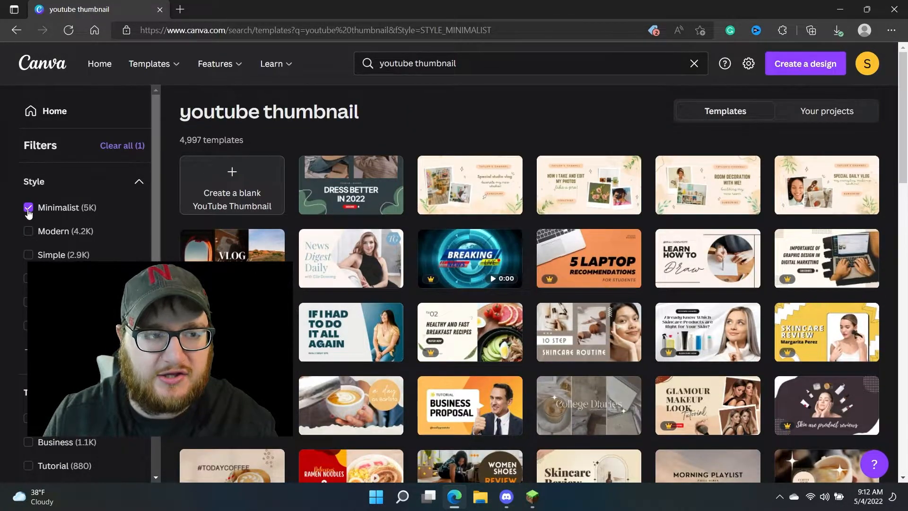
{"action": "left_click", "coordinate": [29, 210]}
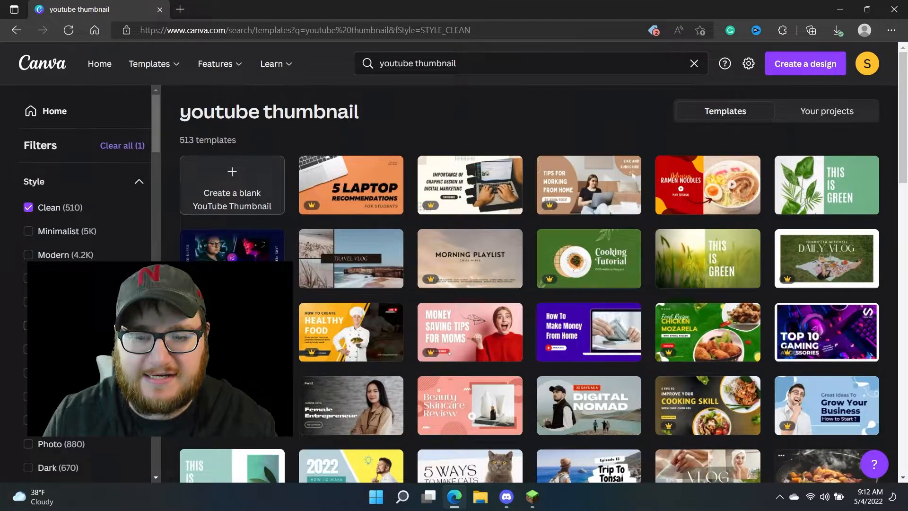
{"action": "scroll", "coordinate": [58, 145], "scroll_direction": "down", "scroll_amount": 1}
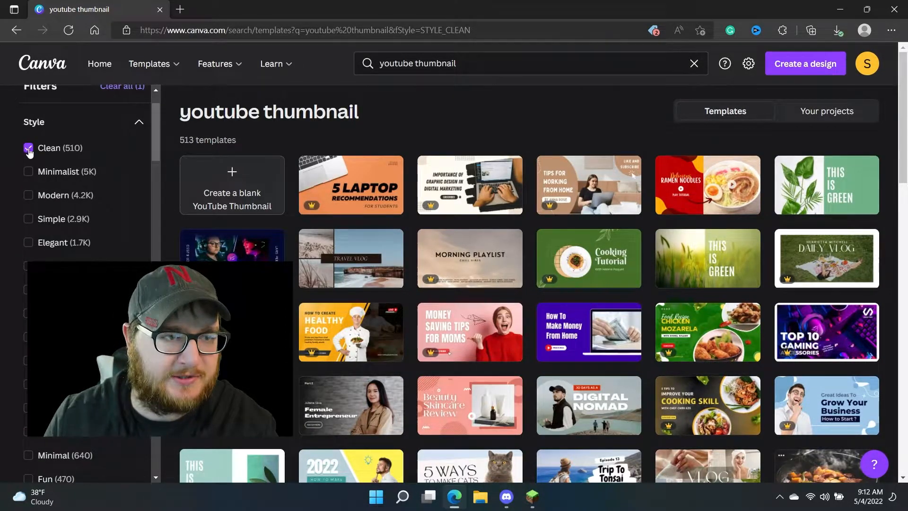
{"action": "left_click", "coordinate": [28, 148]}
{"action": "left_click_drag", "start_coordinate": [156, 135], "coordinate": [156, 331]}
{"action": "scroll", "coordinate": [155, 331], "scroll_direction": "up", "scroll_amount": 15}
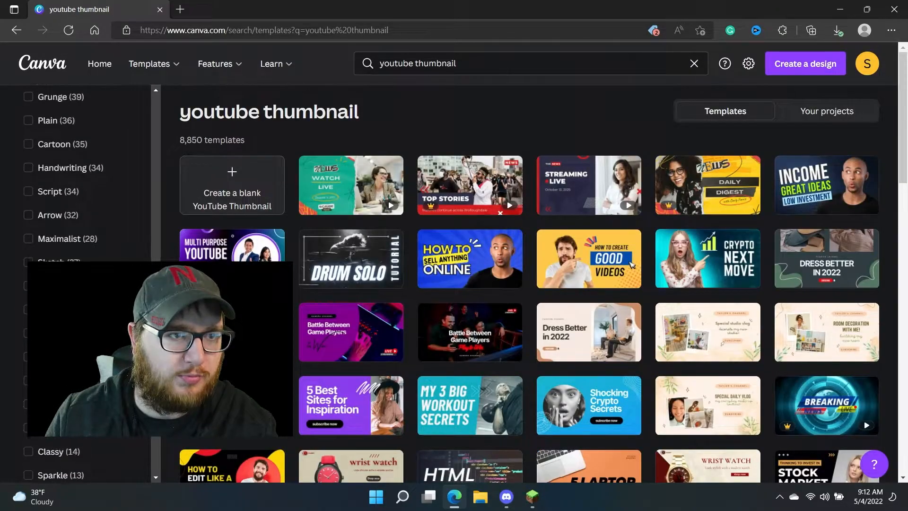
{"action": "scroll", "coordinate": [156, 331], "scroll_direction": "up", "scroll_amount": 1}
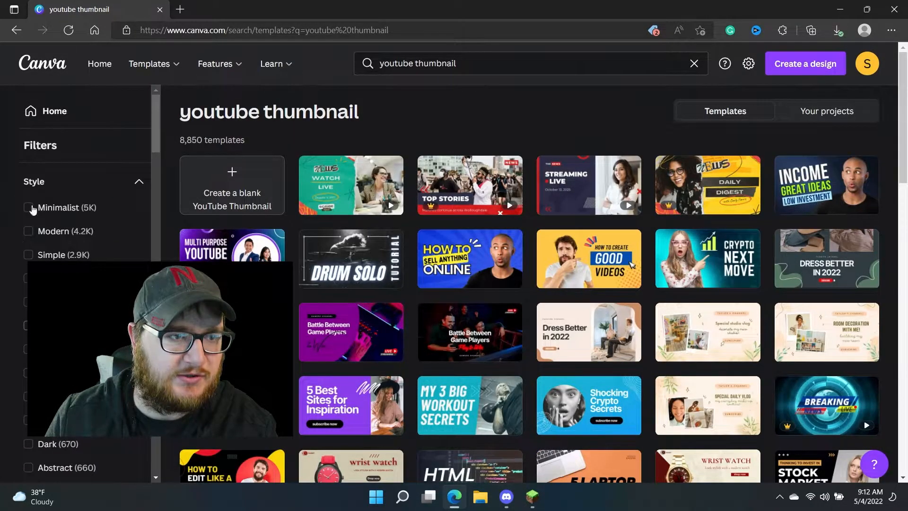
- Create a blank YouTube Thumbnail design and browse the templates offered for it
{"action": "left_click", "coordinate": [258, 214]}
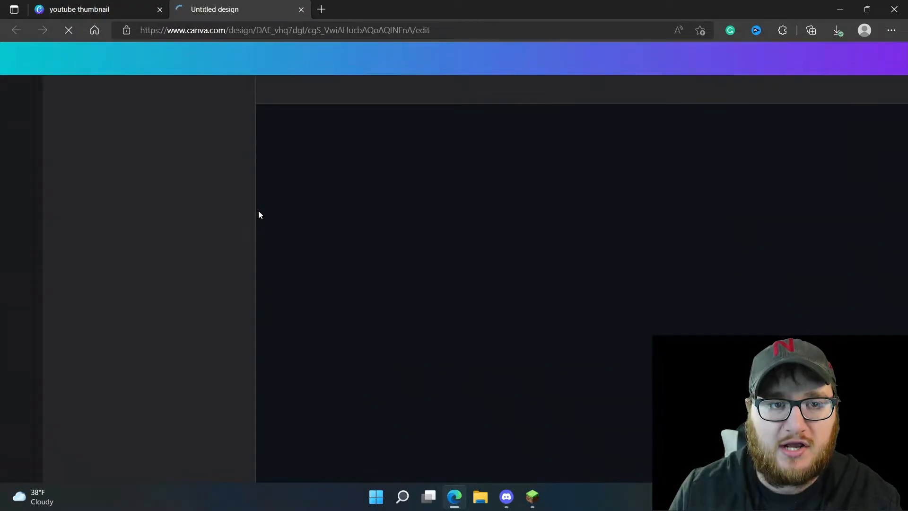
{"action": "scroll", "coordinate": [217, 309], "scroll_direction": "down", "scroll_amount": 2}
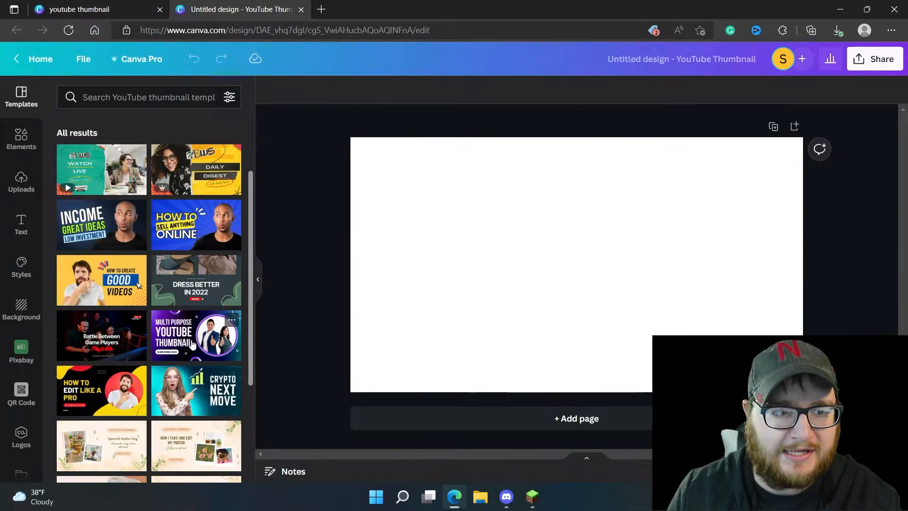
{"action": "scroll", "coordinate": [188, 346], "scroll_direction": "down", "scroll_amount": 2}
{"action": "scroll", "coordinate": [189, 346], "scroll_direction": "down", "scroll_amount": 1}
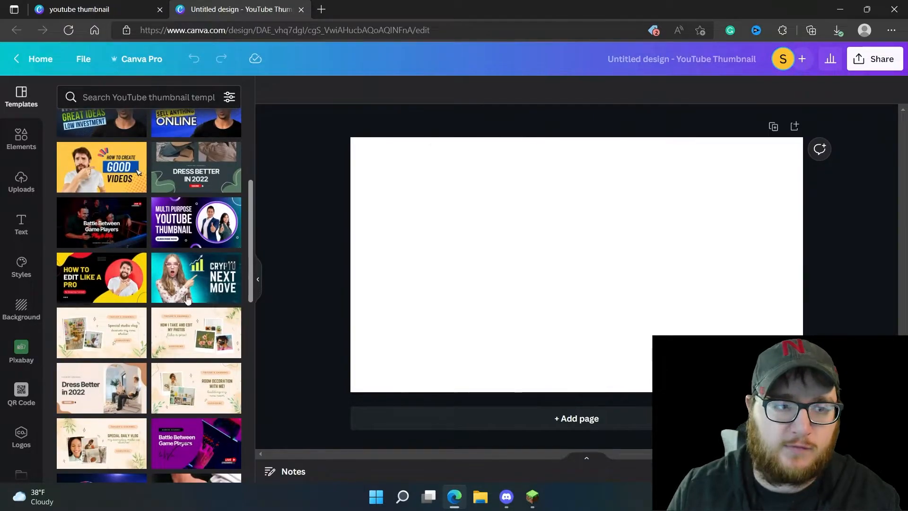
{"action": "scroll", "coordinate": [170, 288], "scroll_direction": "down", "scroll_amount": 5}
{"action": "scroll", "coordinate": [164, 297], "scroll_direction": "down", "scroll_amount": 4}
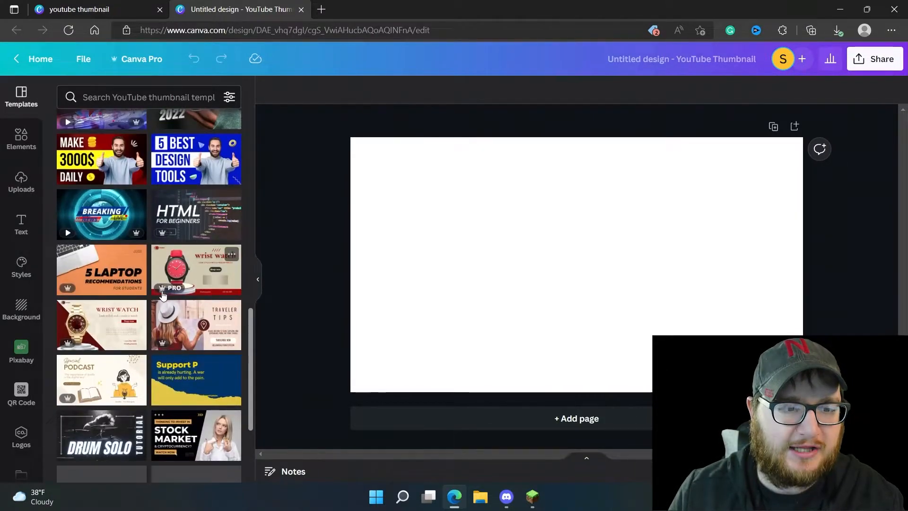
{"action": "scroll", "coordinate": [160, 294], "scroll_direction": "down", "scroll_amount": 3}
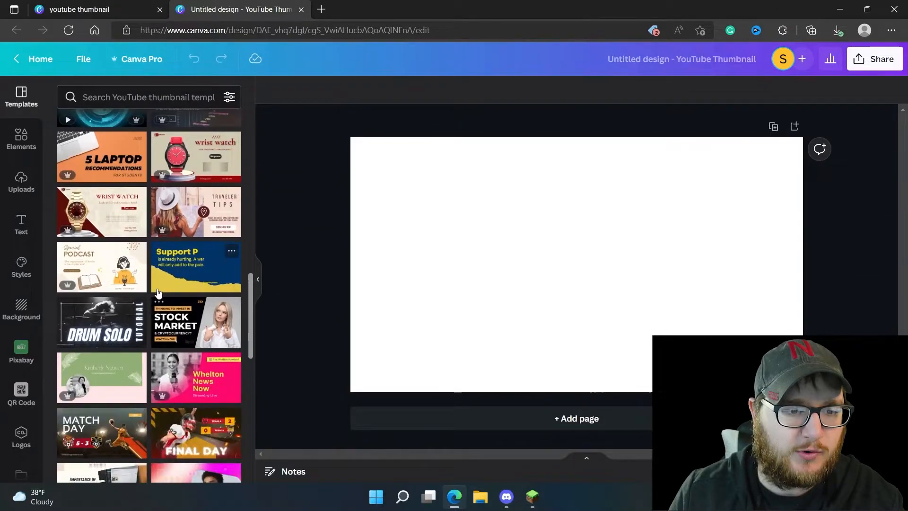
{"action": "scroll", "coordinate": [156, 291], "scroll_direction": "up", "scroll_amount": 15}
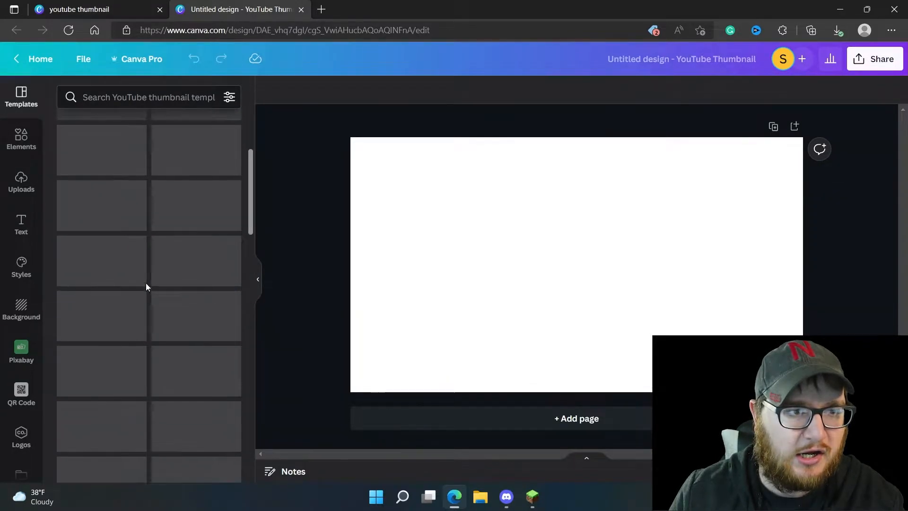
- Narrow the templates to the Gaming category and look through them
{"action": "left_click", "coordinate": [73, 127]}
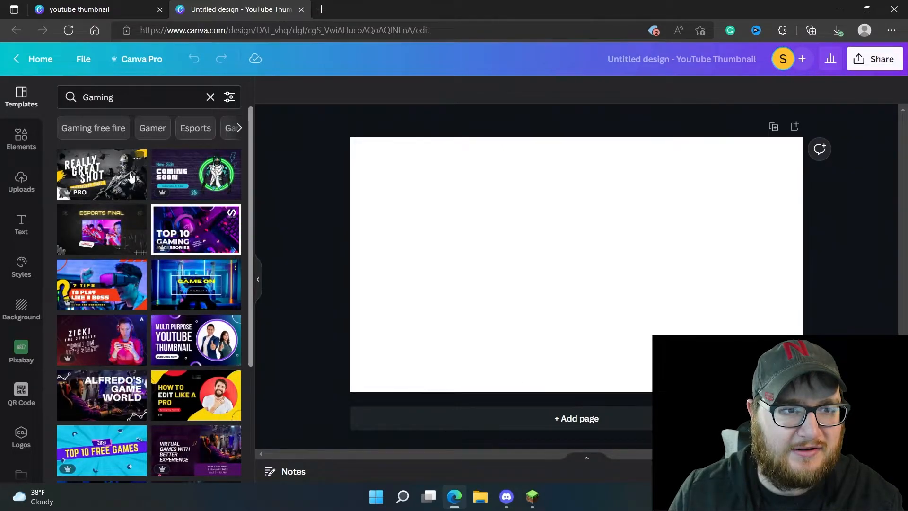
{"action": "scroll", "coordinate": [138, 275], "scroll_direction": "down", "scroll_amount": 7}
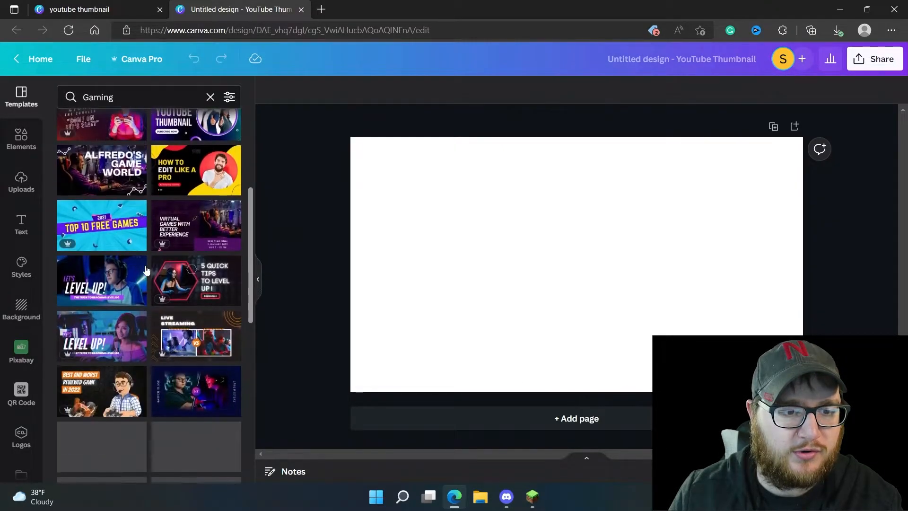
{"action": "scroll", "coordinate": [199, 271], "scroll_direction": "down", "scroll_amount": 6}
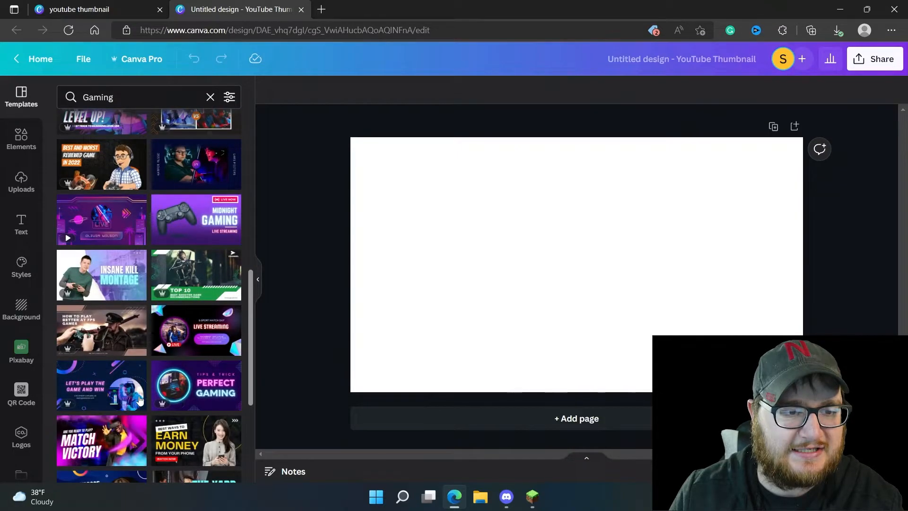
{"action": "scroll", "coordinate": [137, 383], "scroll_direction": "down", "scroll_amount": 5}
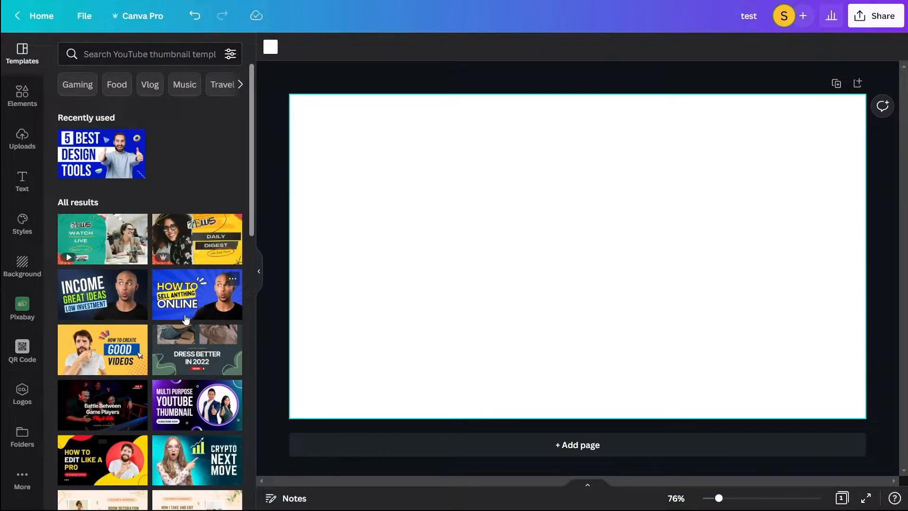
- Apply the blue "How to sell anything online" template to the blank page
{"action": "scroll", "coordinate": [199, 320], "scroll_direction": "down", "scroll_amount": 3}
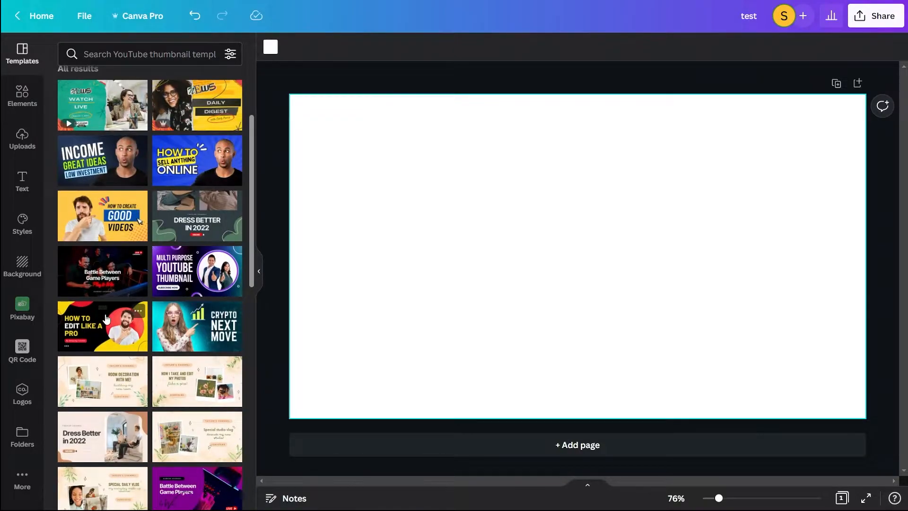
{"action": "scroll", "coordinate": [105, 324], "scroll_direction": "up", "scroll_amount": 3}
{"action": "scroll", "coordinate": [148, 299], "scroll_direction": "down", "scroll_amount": 5}
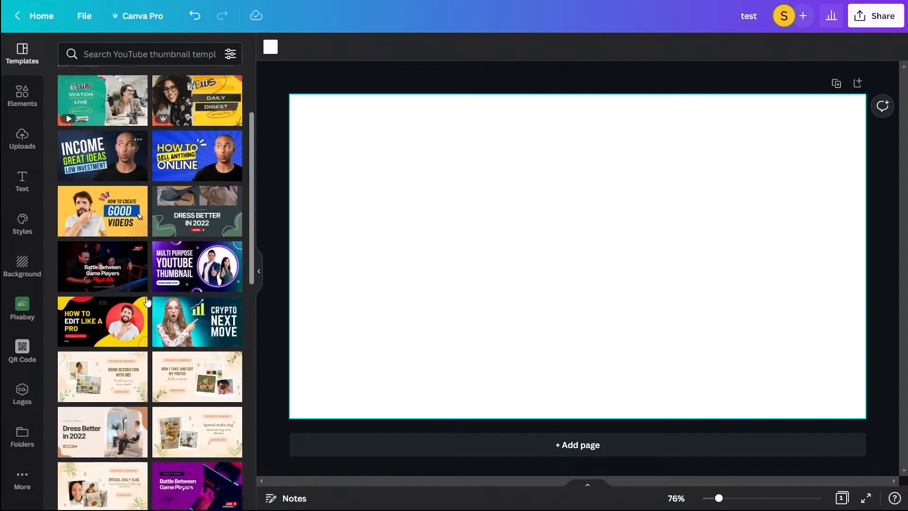
{"action": "scroll", "coordinate": [156, 308], "scroll_direction": "up", "scroll_amount": 3}
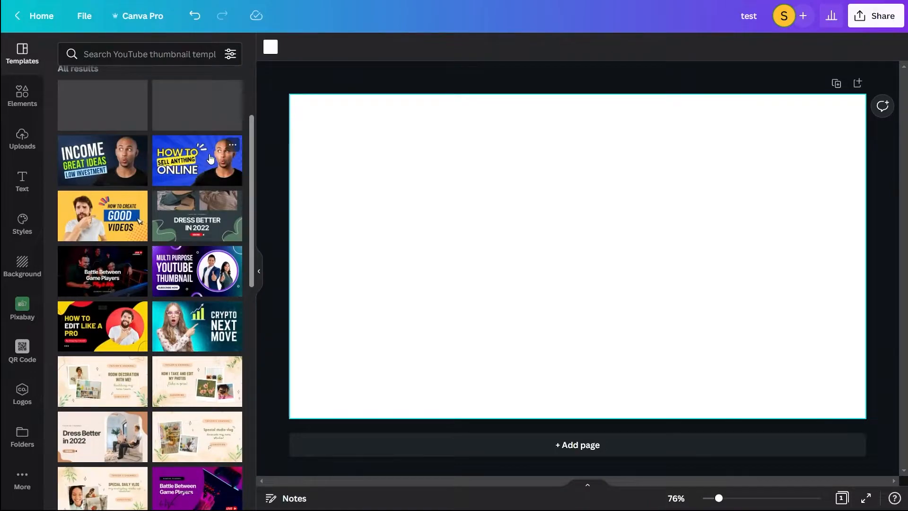
{"action": "left_click", "coordinate": [194, 171]}
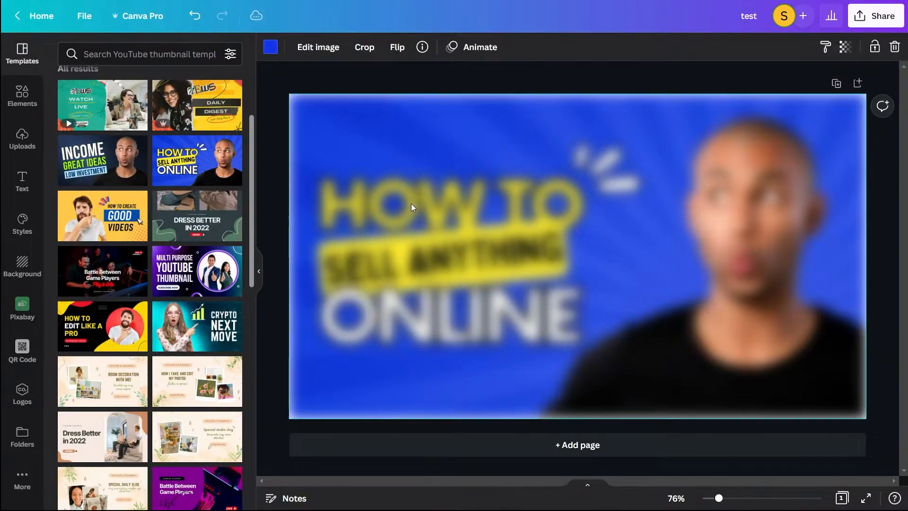
- Replace the heading "HOW TO" with "HI" and the text in the yellow box with "I'M RANDOM"
{"action": "double_click", "coordinate": [479, 207]}
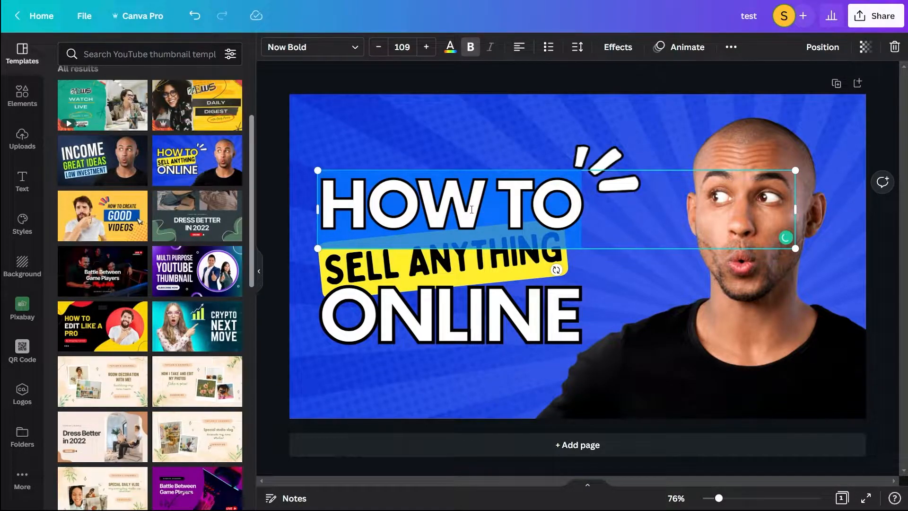
{"action": "type", "text": "HI"}
{"action": "double_click", "coordinate": [440, 265]}
{"action": "type", "text": "I'M RAN"}
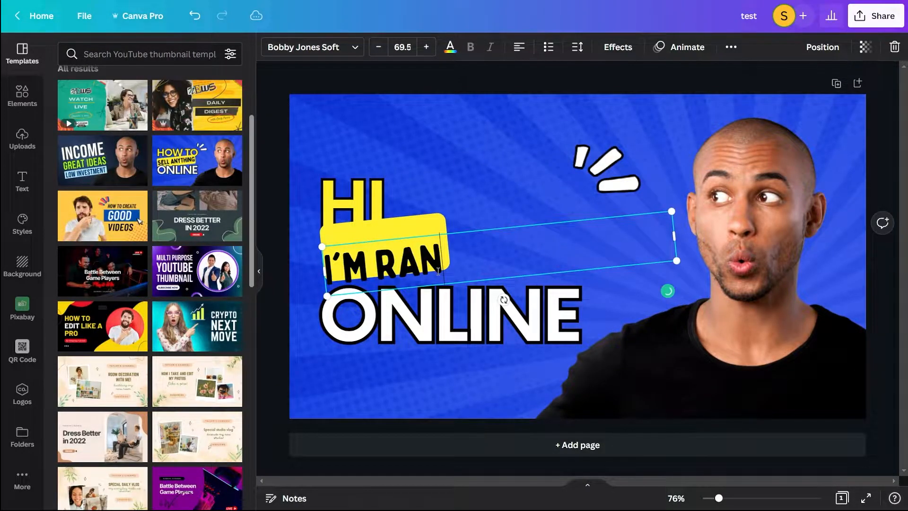
{"action": "type", "text": "DOM"}
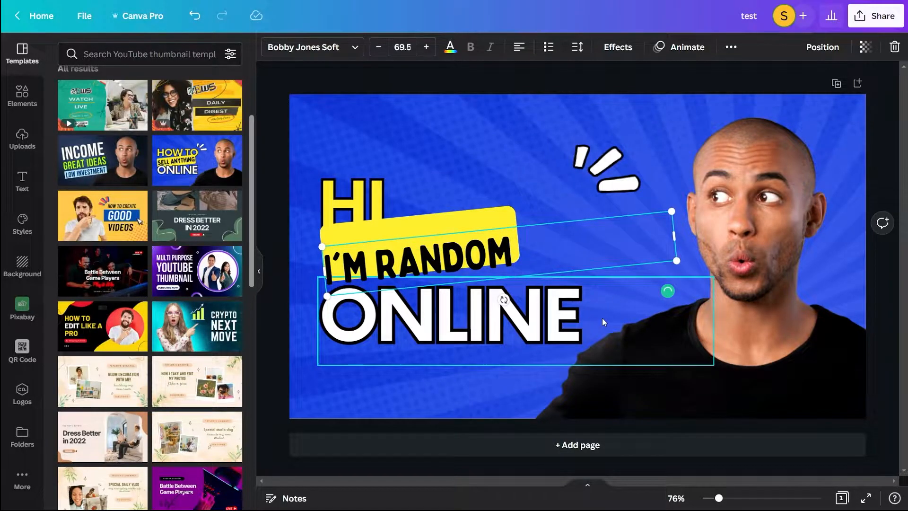
{"action": "left_click", "coordinate": [789, 235]}
{"action": "left_click", "coordinate": [810, 302]}
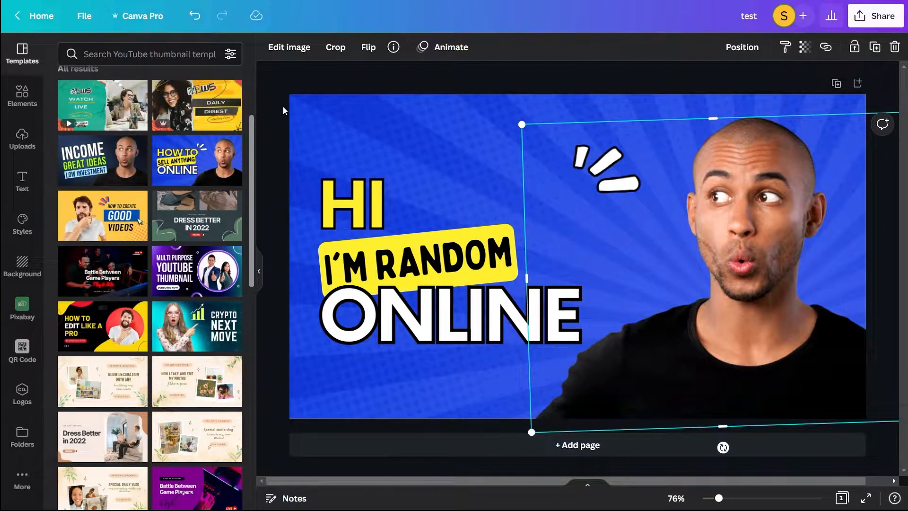
- Find arrow graphics among the elements, add a curved arrow, and place it between the text and the man's face
{"action": "left_click", "coordinate": [23, 94]}
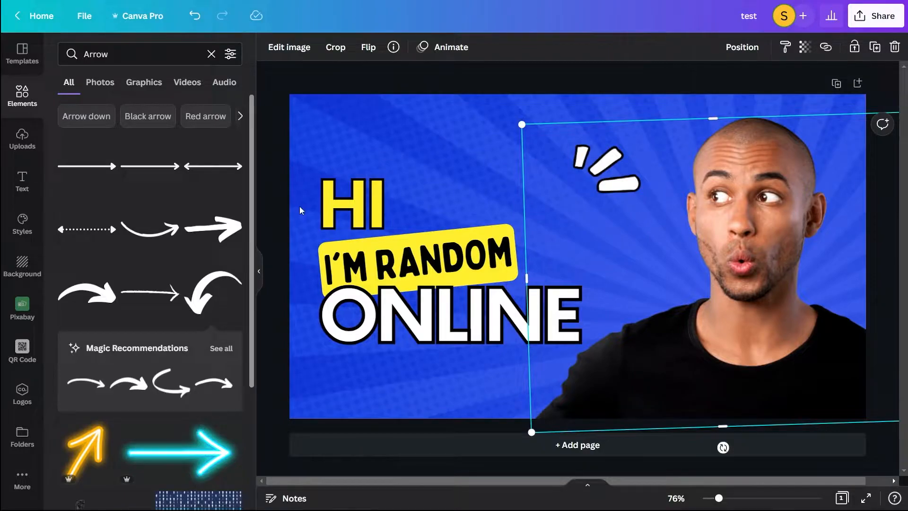
{"action": "left_click", "coordinate": [111, 60]}
{"action": "left_click", "coordinate": [229, 237]}
{"action": "left_click_drag", "start_coordinate": [631, 245], "coordinate": [587, 167]}
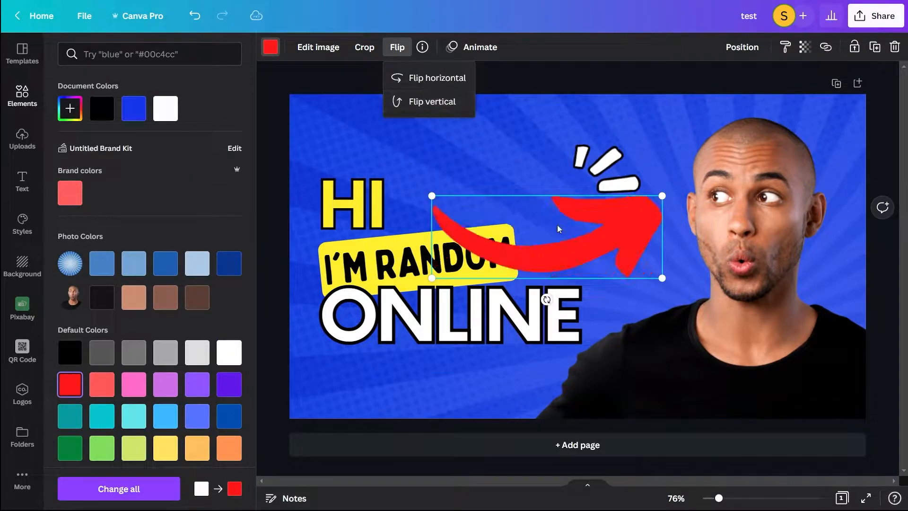
- Move the red arrow down over the man's shirt at the page's lower edge, duplicate it, and lay the copy slightly offset over the original
{"action": "left_click_drag", "start_coordinate": [549, 251], "coordinate": [621, 378]}
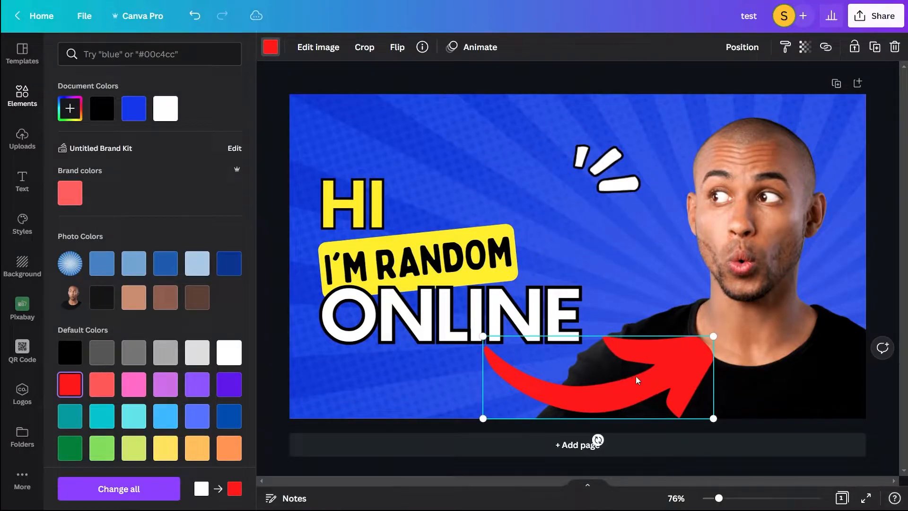
{"action": "right_click", "coordinate": [648, 370]}
{"action": "left_click", "coordinate": [625, 381]}
{"action": "left_click", "coordinate": [665, 357]}
{"action": "left_click", "coordinate": [636, 382]}
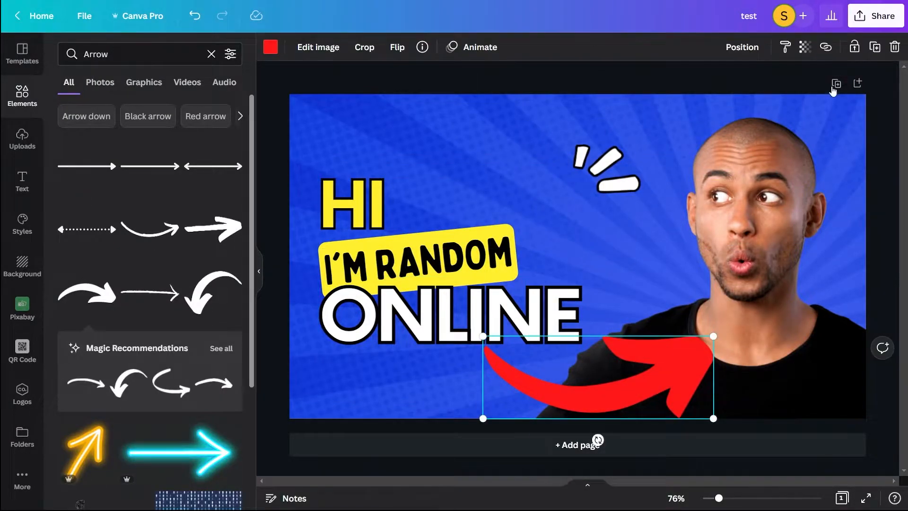
{"action": "left_click", "coordinate": [876, 47]}
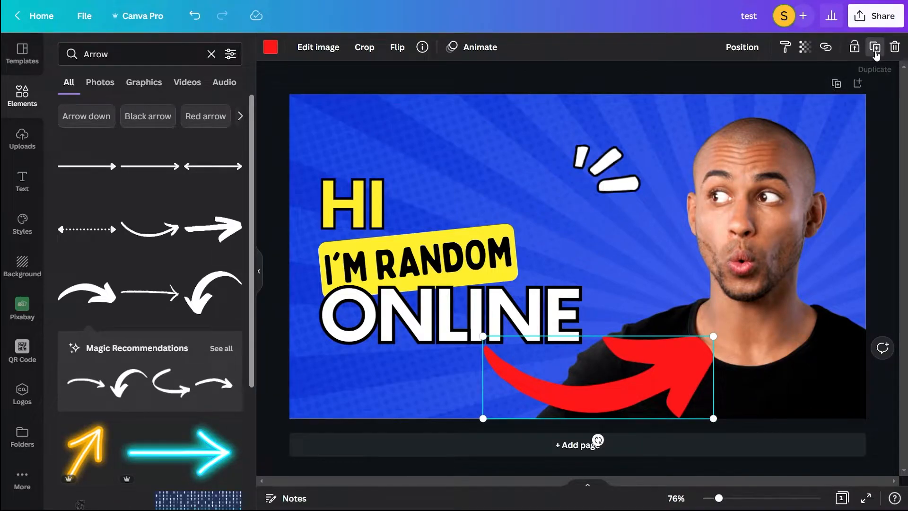
{"action": "left_click_drag", "start_coordinate": [674, 375], "coordinate": [665, 363]}
- Colour the duplicate arrow black and send it backward behind the red arrow as a shadow
{"action": "left_click", "coordinate": [271, 46]}
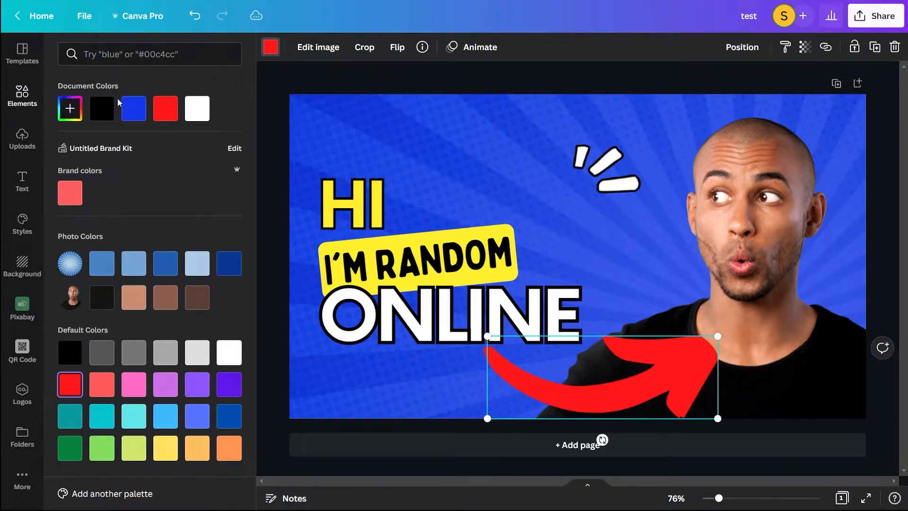
{"action": "left_click", "coordinate": [102, 108]}
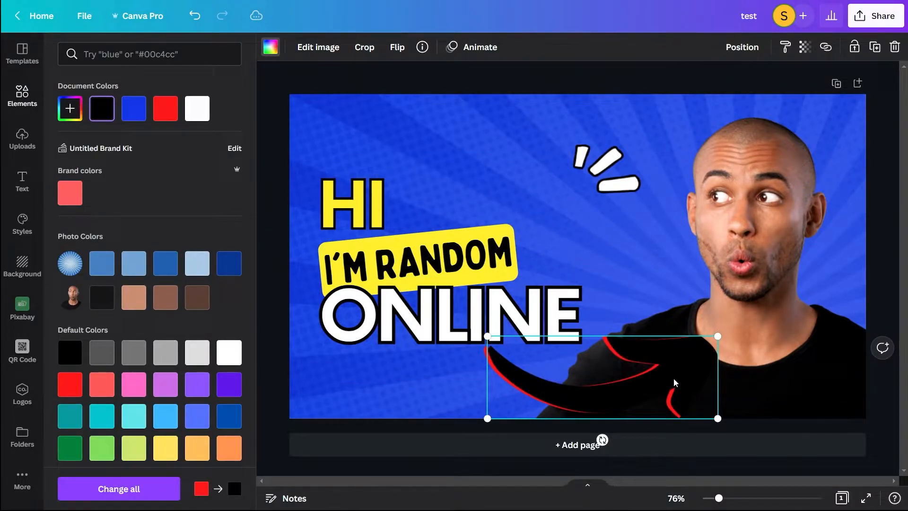
{"action": "left_click", "coordinate": [753, 48]}
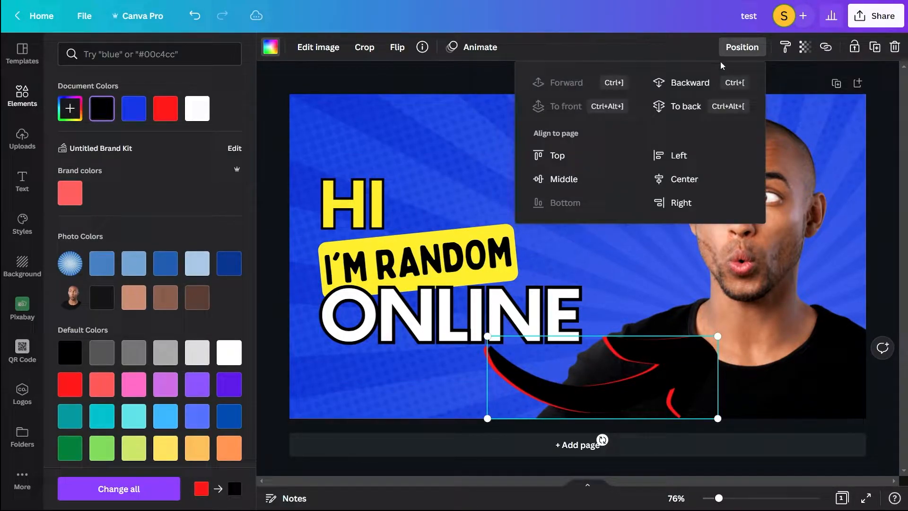
{"action": "left_click", "coordinate": [687, 84]}
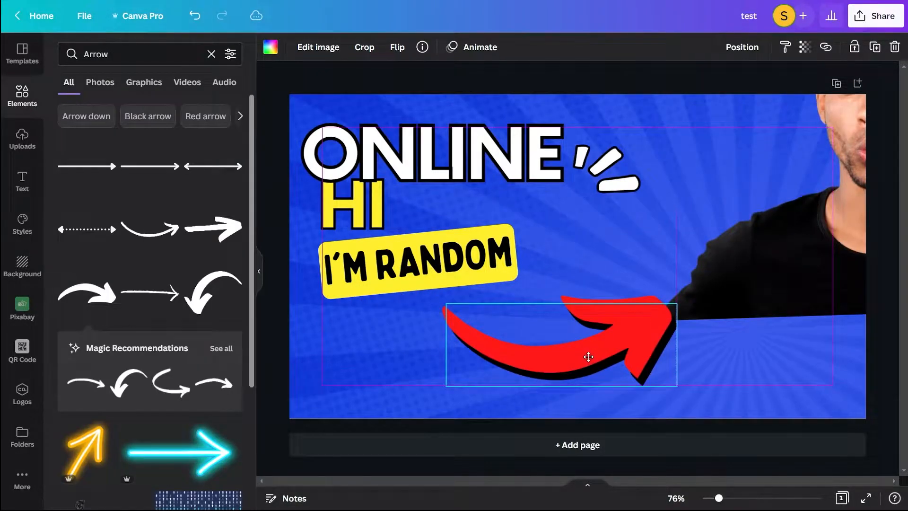
{"action": "left_click", "coordinate": [587, 359]}
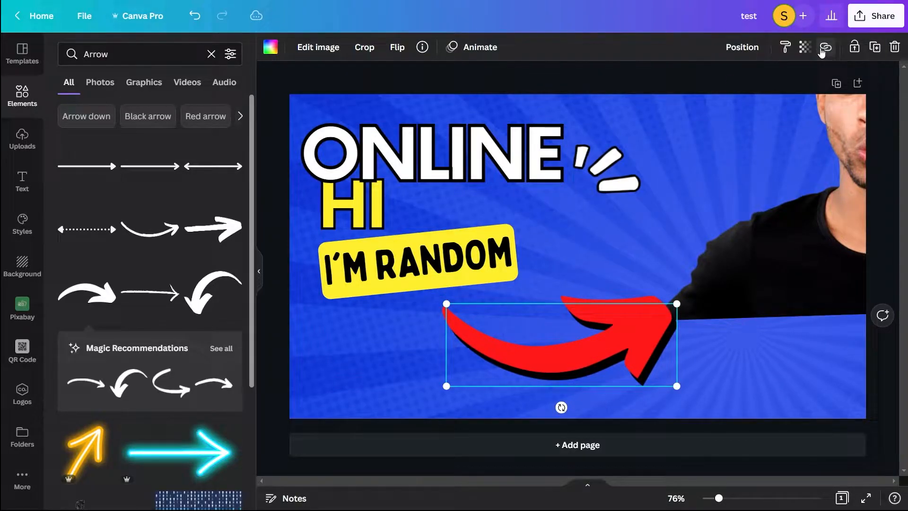
- Group the red arrow with its black shadow and place the group below the "I'M RANDOM" box
{"action": "left_click_drag", "start_coordinate": [716, 373], "coordinate": [631, 336]}
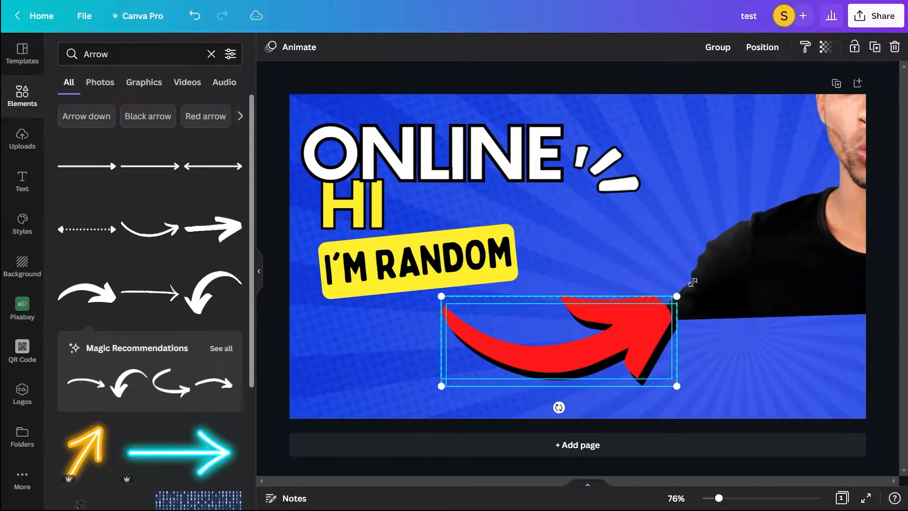
{"action": "left_click", "coordinate": [715, 46]}
{"action": "left_click_drag", "start_coordinate": [618, 336], "coordinate": [526, 335]}
{"action": "left_click", "coordinate": [660, 363]}
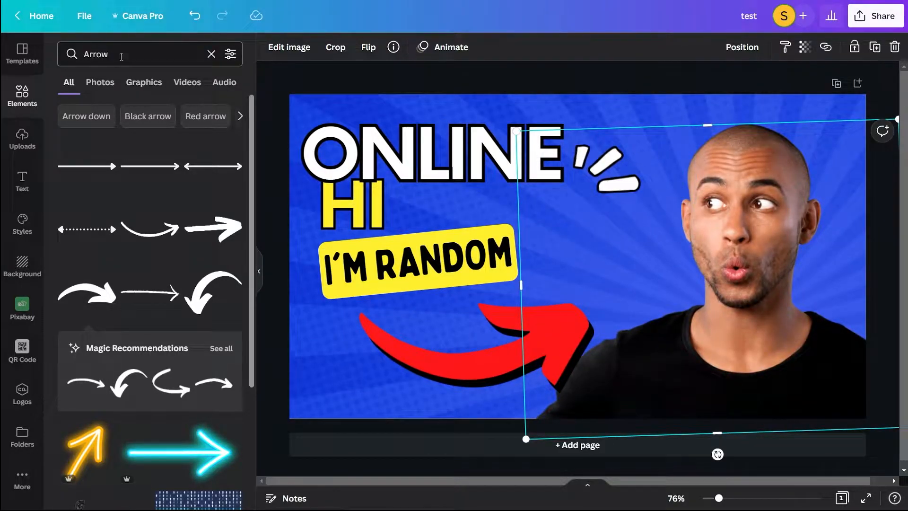
- Add the cartoon eyes graphic from the recently used elements, shrink it, and place it over the man's eyes
{"action": "left_click", "coordinate": [212, 54]}
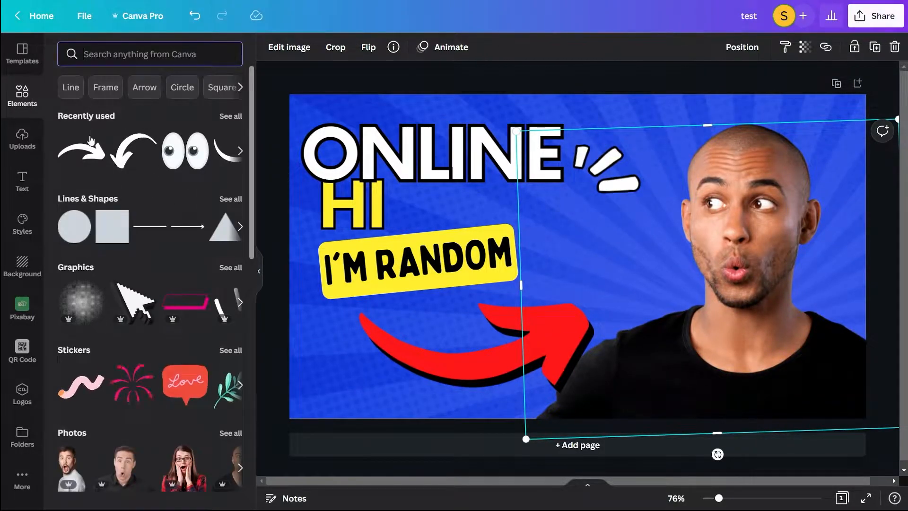
{"action": "left_click", "coordinate": [173, 155]}
{"action": "left_click_drag", "start_coordinate": [634, 283], "coordinate": [778, 218]}
{"action": "left_click_drag", "start_coordinate": [806, 127], "coordinate": [765, 160]}
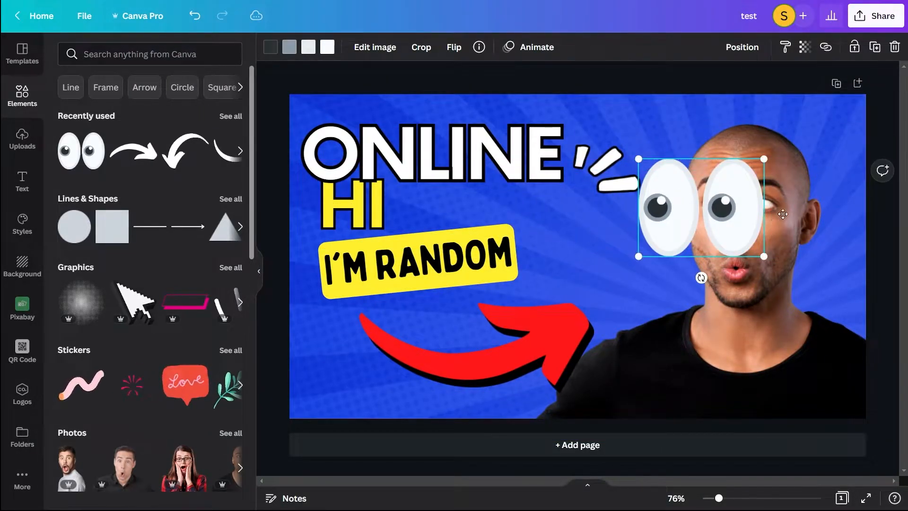
{"action": "left_click_drag", "start_coordinate": [742, 220], "coordinate": [781, 212]}
{"action": "left_click", "coordinate": [738, 265]}
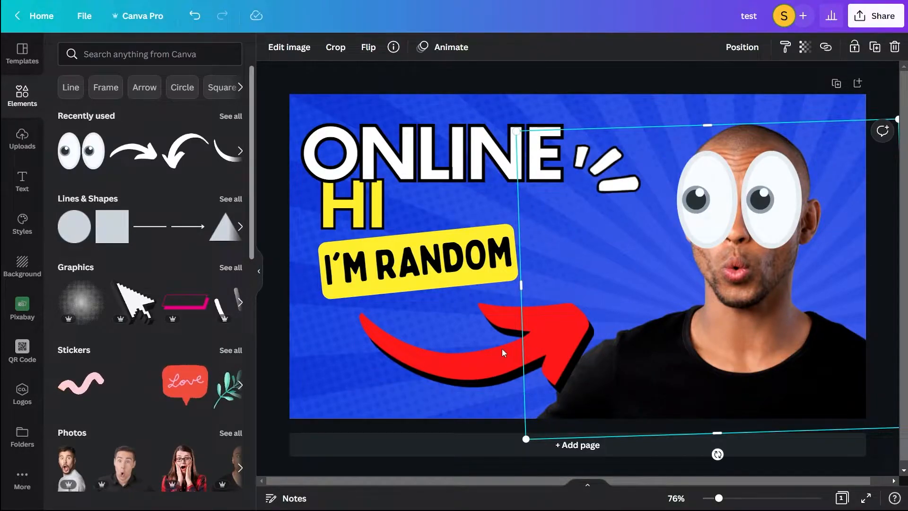
- Delete the man's photo, the "HI" heading and the yellow "I'M RANDOM" box
{"action": "key", "text": "Delete"}
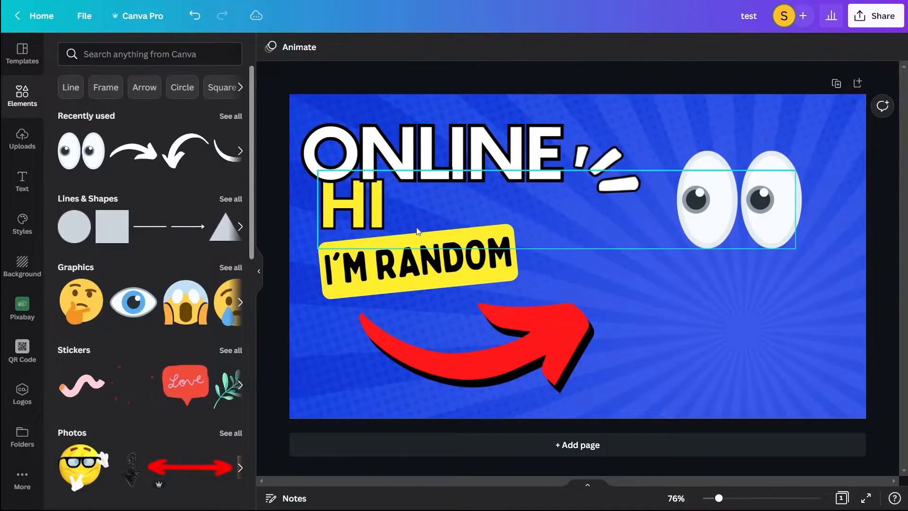
{"action": "left_click", "coordinate": [348, 220]}
{"action": "key", "text": "Delete"}
{"action": "left_click", "coordinate": [376, 266]}
{"action": "key", "text": "Delete"}
- Delete the white accent strokes beside "ONLINE", keeping the text and shifting it slightly
{"action": "left_click", "coordinate": [594, 191]}
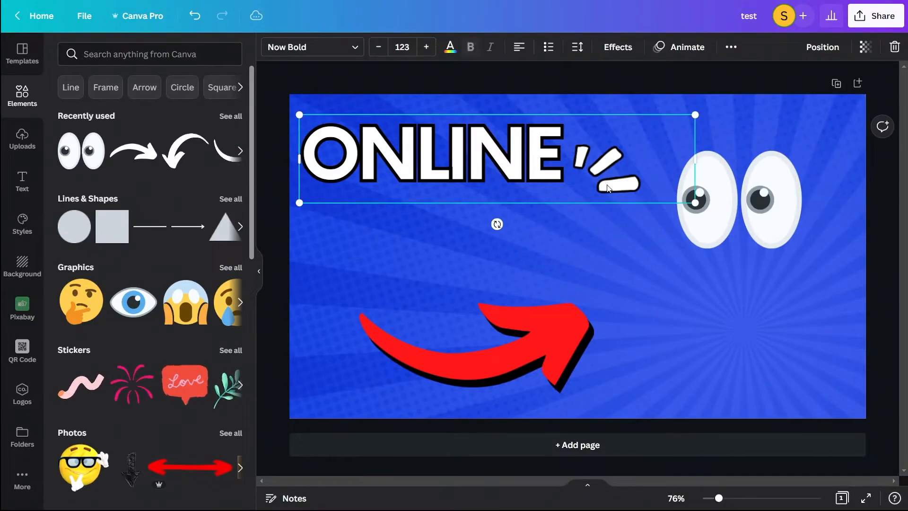
{"action": "key", "text": "Delete"}
{"action": "key", "text": "ctrl+z"}
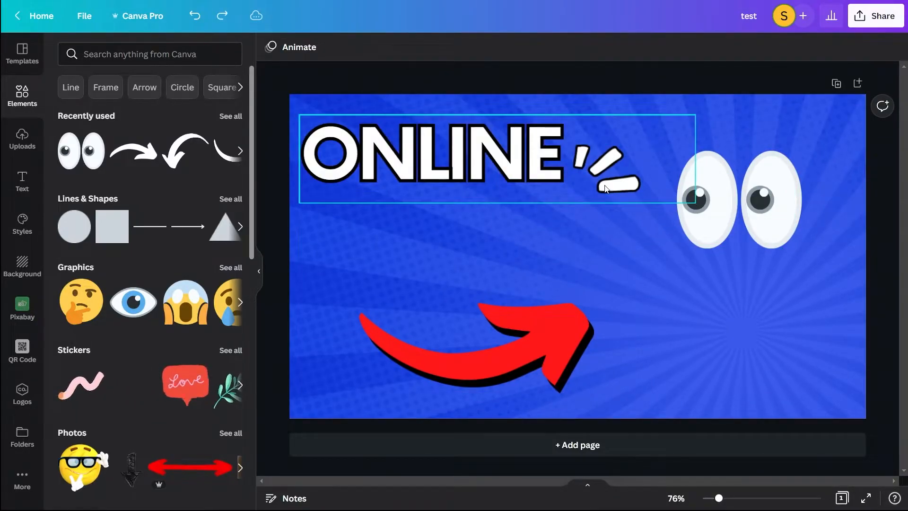
{"action": "left_click_drag", "start_coordinate": [492, 168], "coordinate": [515, 169]}
{"action": "left_click", "coordinate": [596, 156]}
{"action": "key", "text": "Delete"}
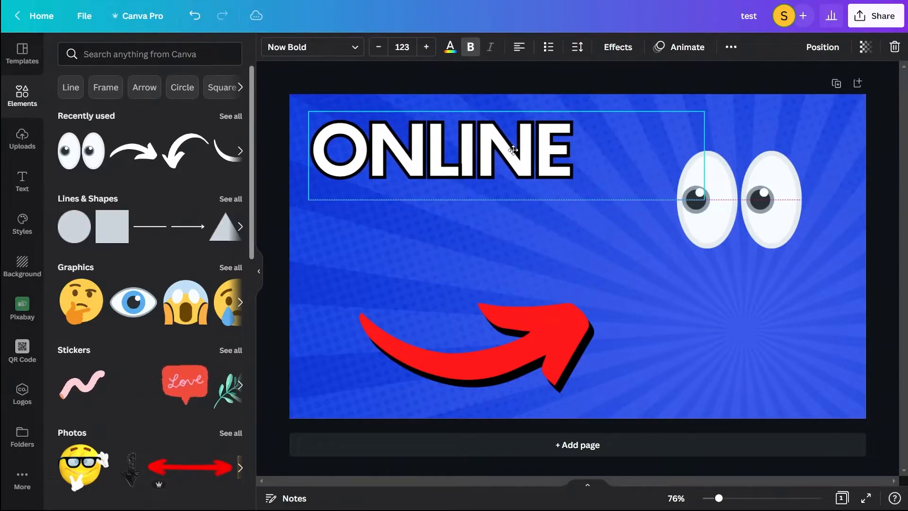
- Replace the text "ONLINE" with "MINECRAFT" and widen its text box to fit the word
{"action": "double_click", "coordinate": [515, 168]}
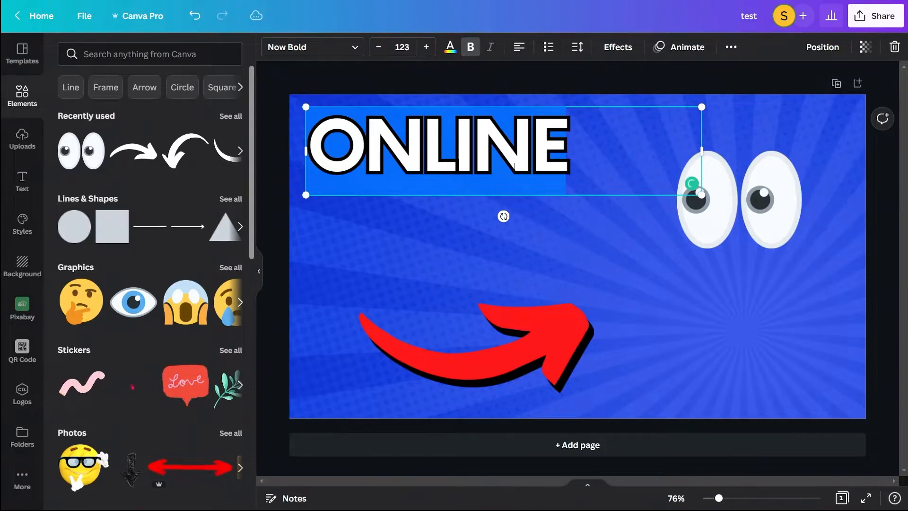
{"action": "type", "text": "MINECRAF"}
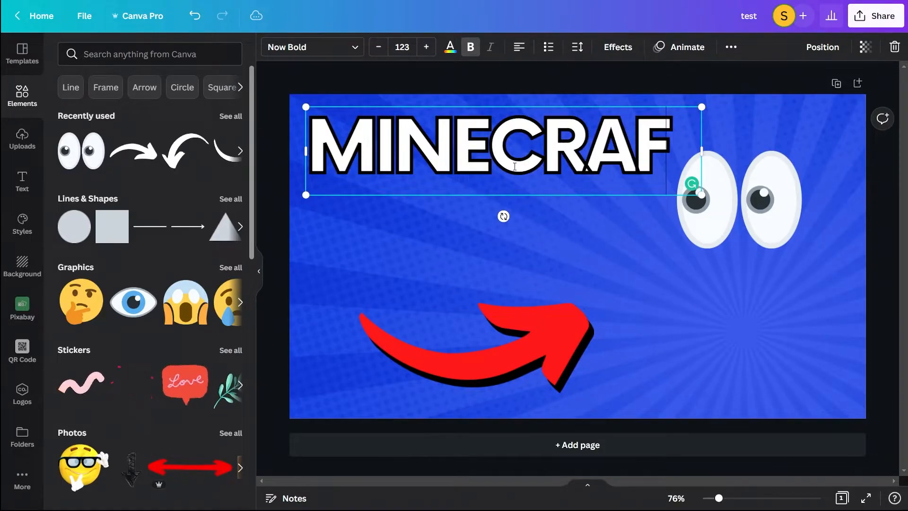
{"action": "type", "text": "T"}
{"action": "left_click_drag", "start_coordinate": [711, 148], "coordinate": [718, 148]}
- Set the letter spacing of "MINECRAFT" to -48 and widen its text box so the word fits on one line
{"action": "double_click", "coordinate": [632, 139]}
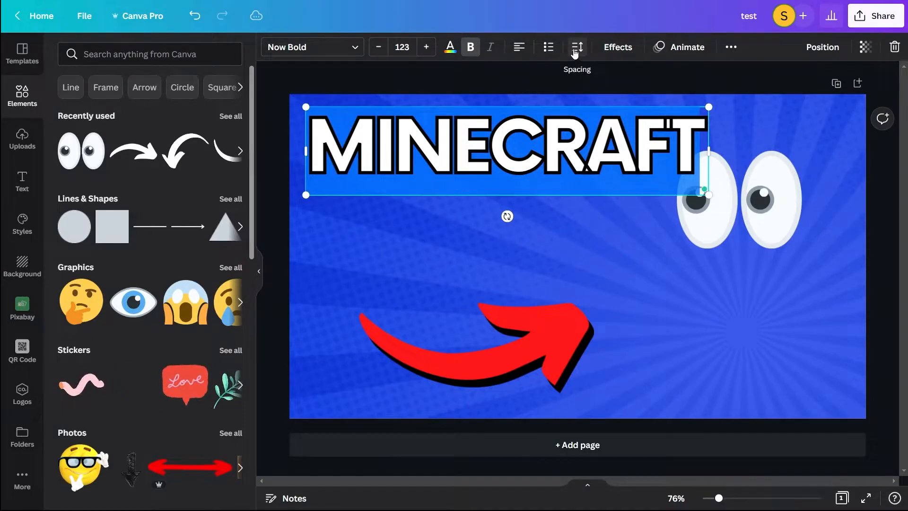
{"action": "left_click", "coordinate": [575, 54]}
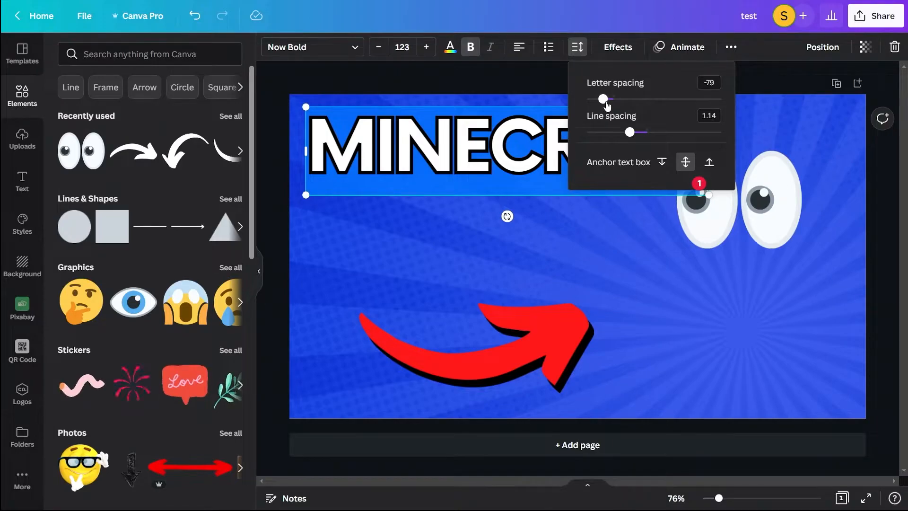
{"action": "left_click_drag", "start_coordinate": [608, 106], "coordinate": [609, 106]}
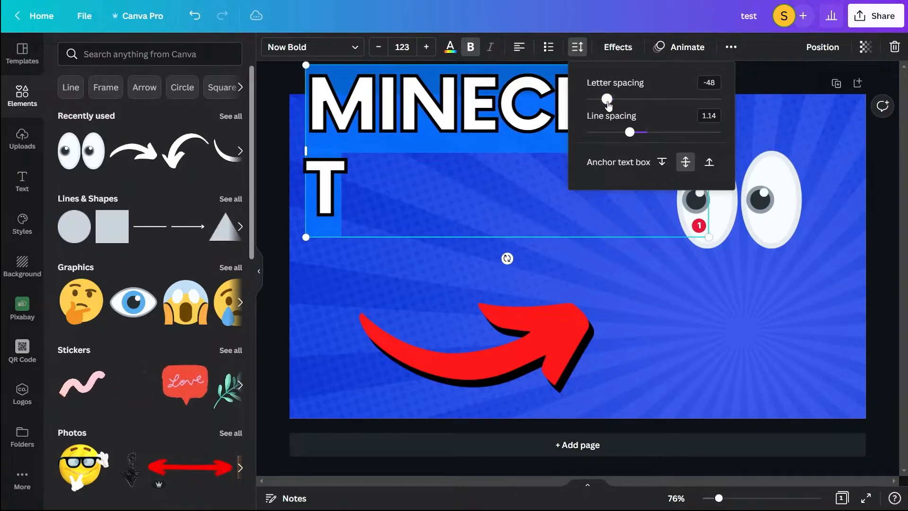
{"action": "left_click", "coordinate": [673, 264]}
{"action": "left_click", "coordinate": [686, 170]}
{"action": "left_click_drag", "start_coordinate": [708, 152], "coordinate": [750, 152]}
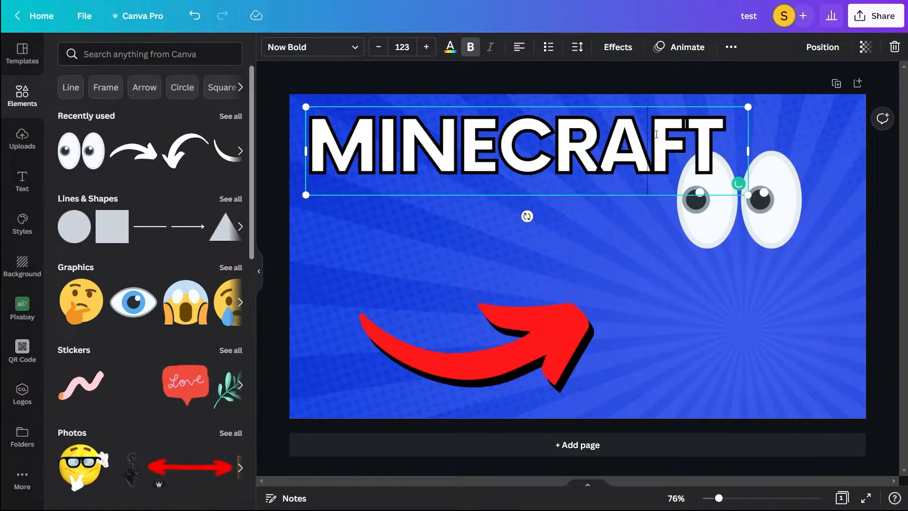
- Increase the letter spacing of "MINECRAFT" slightly further
{"action": "left_click_drag", "start_coordinate": [657, 134], "coordinate": [712, 136]}
{"action": "left_click", "coordinate": [580, 48]}
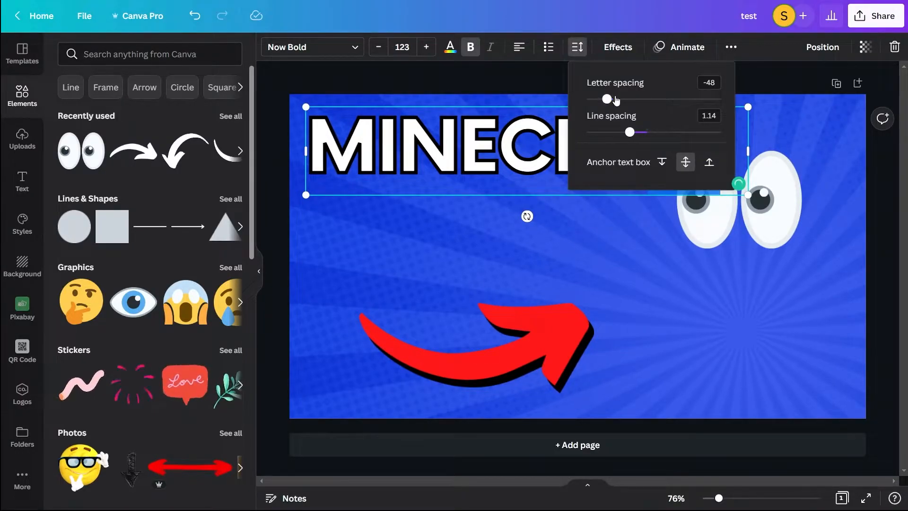
{"action": "left_click_drag", "start_coordinate": [608, 99], "coordinate": [610, 100]}
{"action": "left_click", "coordinate": [536, 136]}
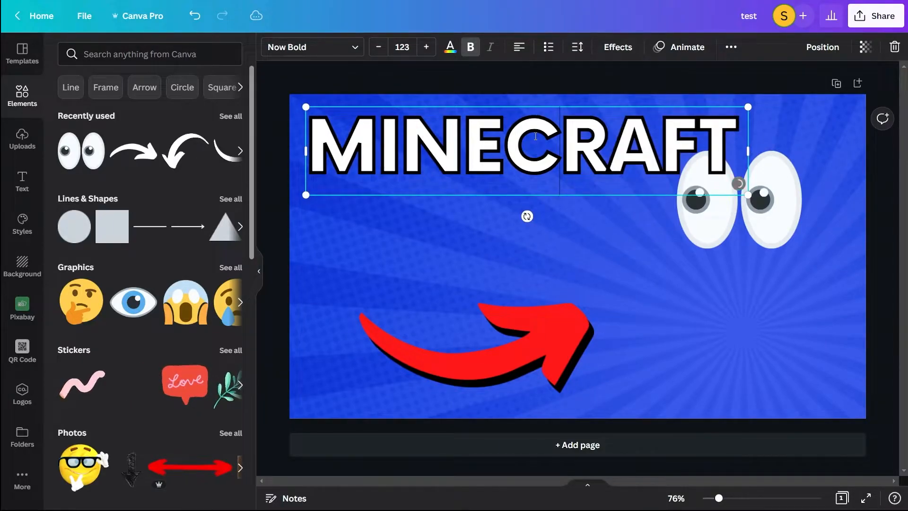
- Scale the "MINECRAFT" text down to font size 79.3 in the page's upper left area
{"action": "left_click", "coordinate": [615, 283]}
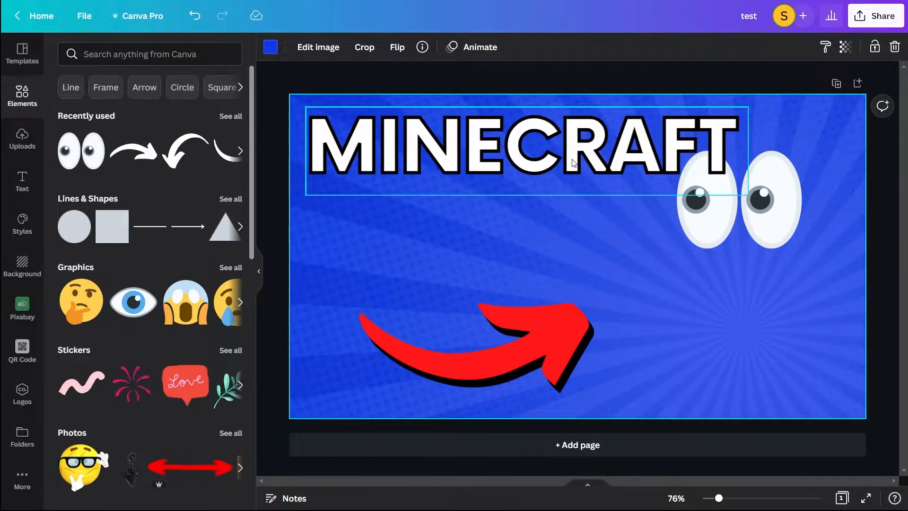
{"action": "left_click", "coordinate": [729, 189]}
{"action": "left_click_drag", "start_coordinate": [739, 194], "coordinate": [583, 164]}
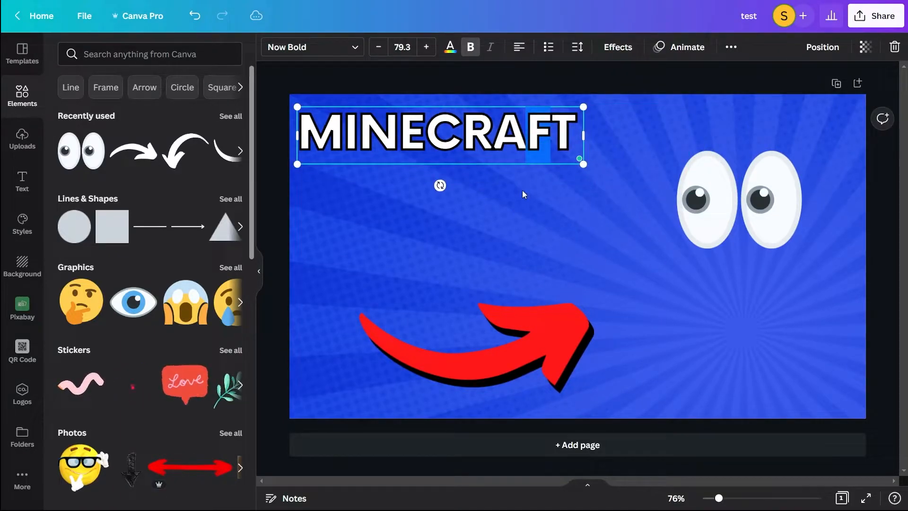
- Delete the blue patterned background, its blue fill and the eyes graphic, and reposition the "MINECRAFT" text near the page's upper middle
{"action": "left_click", "coordinate": [588, 242]}
{"action": "key", "text": "Delete"}
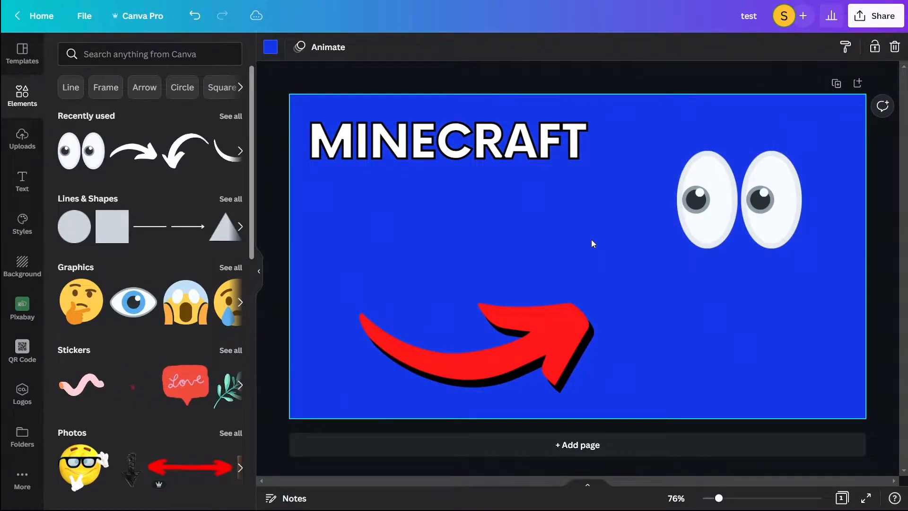
{"action": "key", "text": "Delete"}
{"action": "left_click", "coordinate": [739, 227]}
{"action": "key", "text": "Delete"}
{"action": "left_click", "coordinate": [517, 152]}
{"action": "mouse_move", "coordinate": [517, 152]}
{"action": "left_mouse_down"}
{"action": "mouse_move", "coordinate": [540, 156]}
{"action": "mouse_move", "coordinate": [520, 155]}
{"action": "left_mouse_up"}
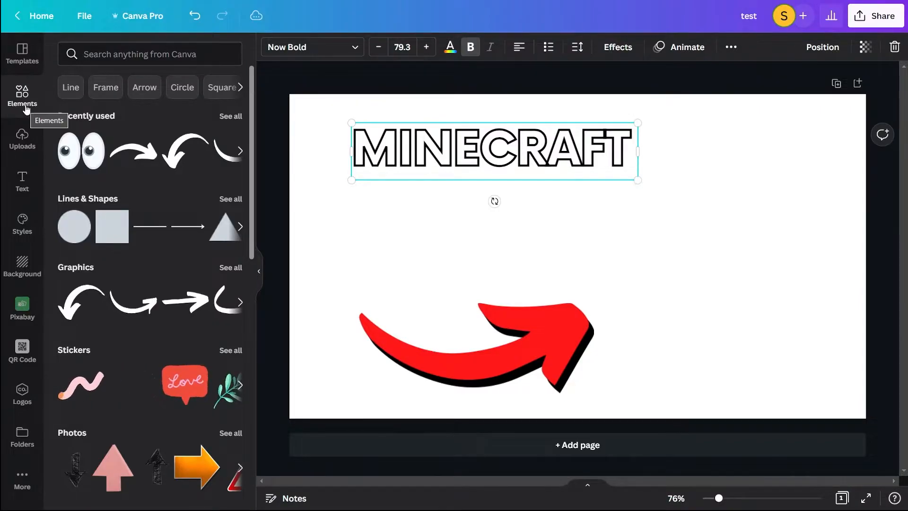
- Add the green "WORKOUT" style from the recently used text designs to the page
{"action": "left_click", "coordinate": [25, 189]}
{"action": "scroll", "coordinate": [70, 283], "scroll_direction": "down", "scroll_amount": 3}
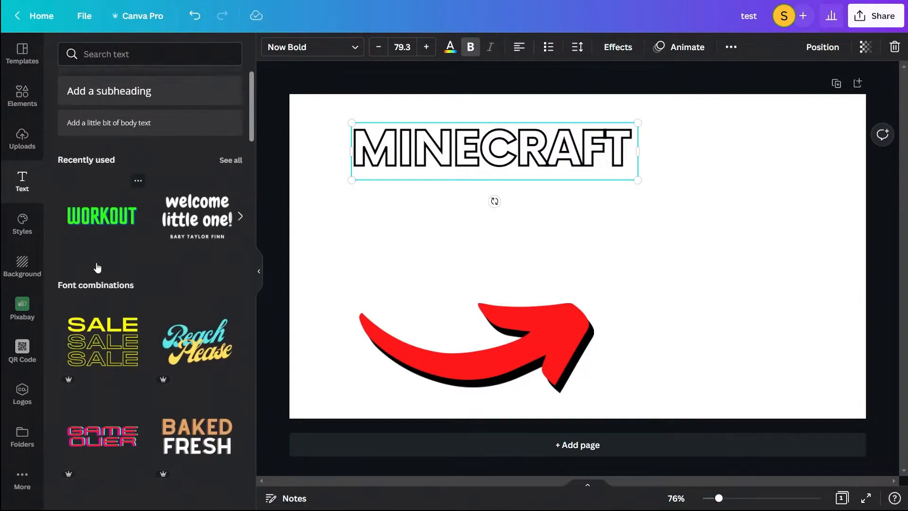
{"action": "left_click", "coordinate": [90, 149]}
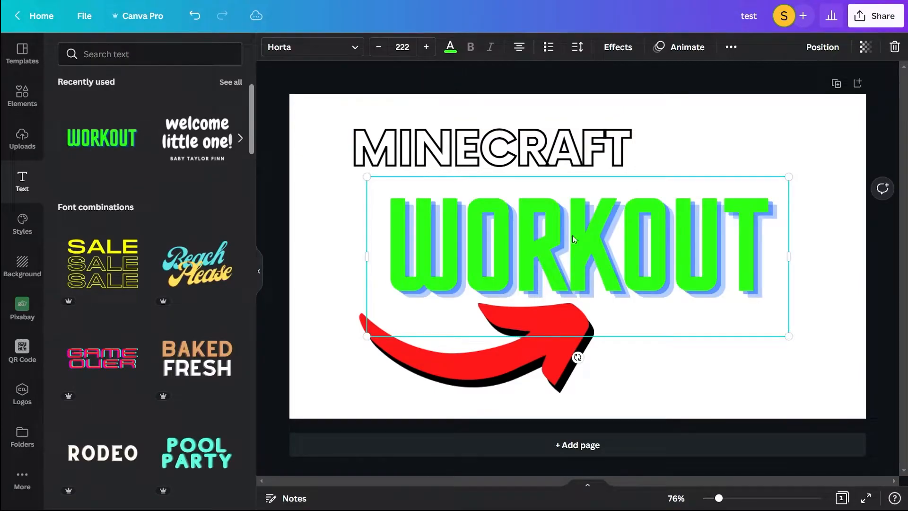
{"action": "left_click", "coordinate": [608, 242]}
- Try the "RODEO" font combination below "WORKOUT" and delete it from the page
{"action": "scroll", "coordinate": [202, 329], "scroll_direction": "down", "scroll_amount": 4}
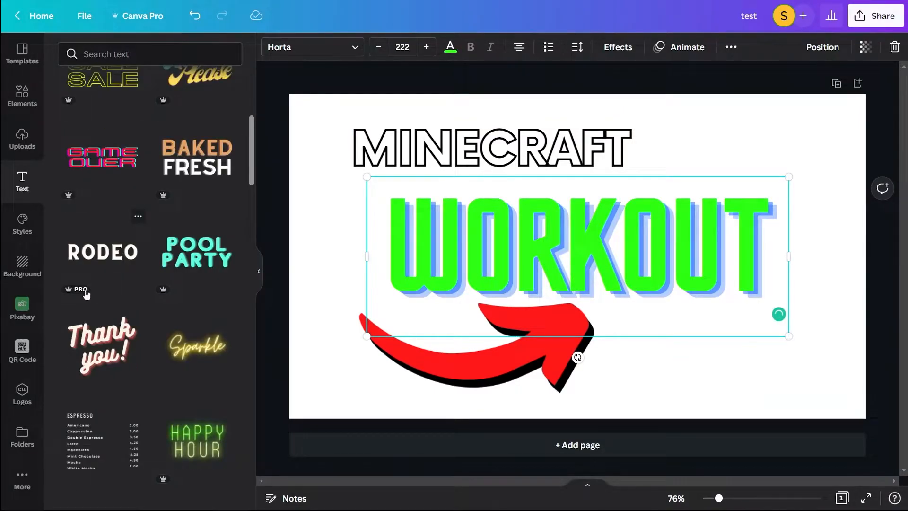
{"action": "left_click", "coordinate": [76, 291]}
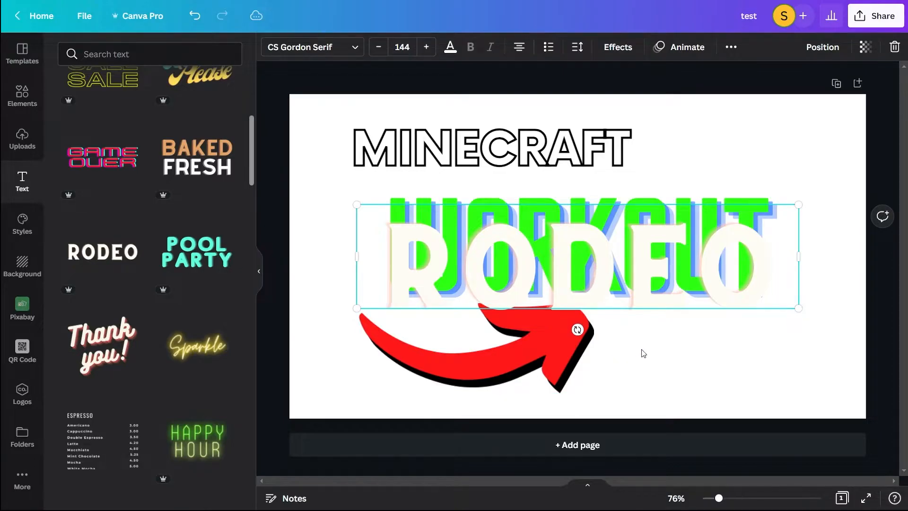
{"action": "left_click_drag", "start_coordinate": [641, 271], "coordinate": [643, 350]}
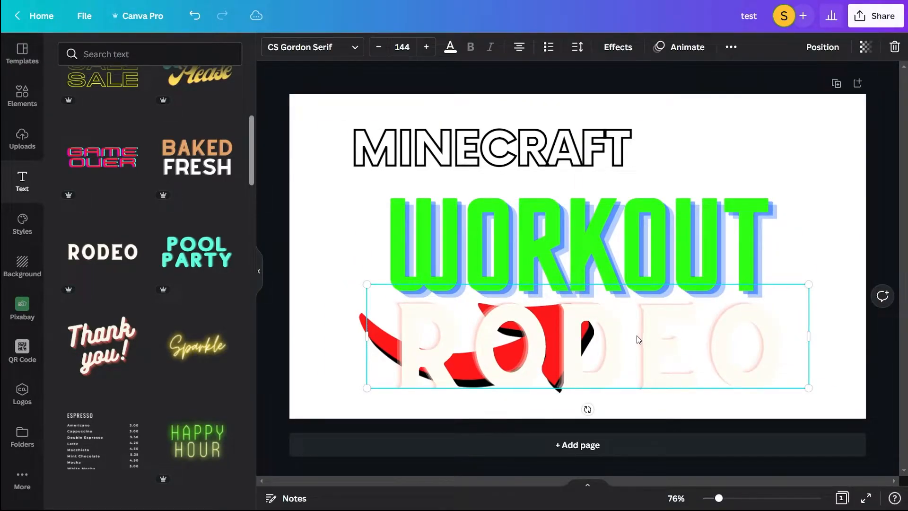
{"action": "key", "text": "Delete"}
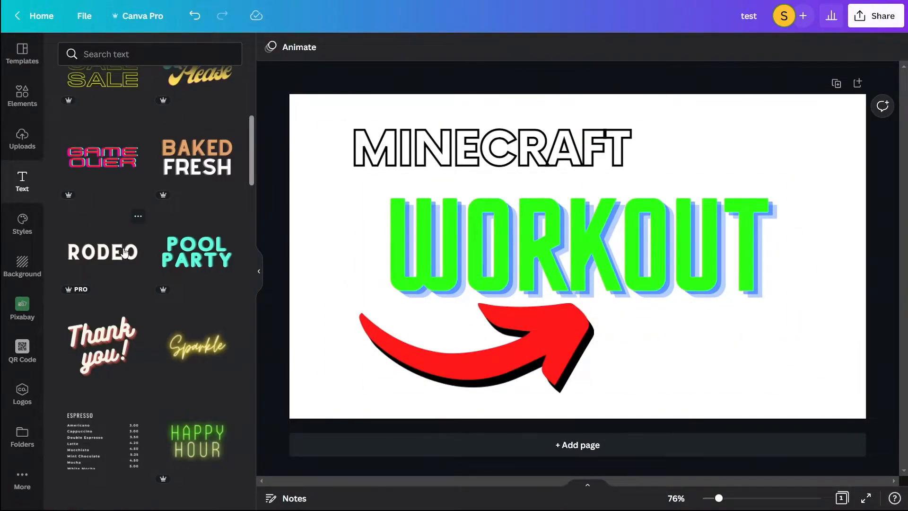
- Try adding a default heading and viewing its font choices, and delete the heading from the page
{"action": "scroll", "coordinate": [88, 233], "scroll_direction": "up", "scroll_amount": 6}
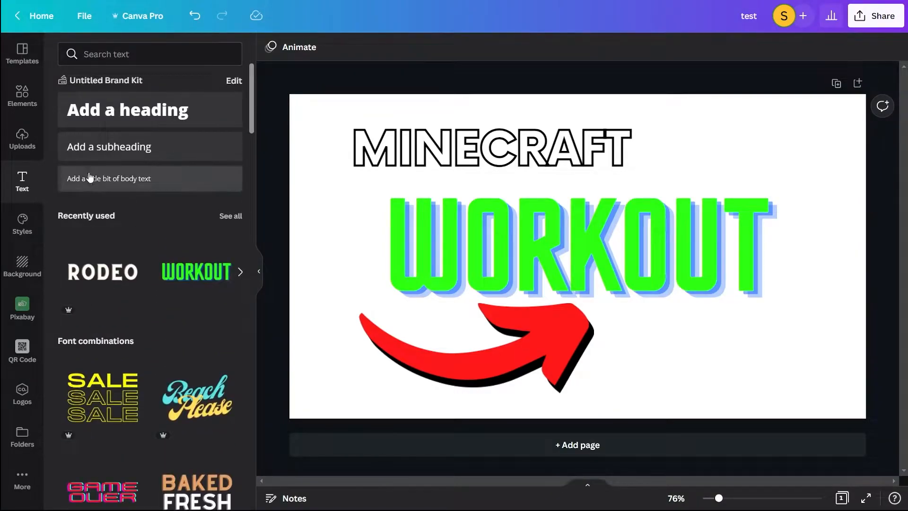
{"action": "left_click", "coordinate": [106, 111]}
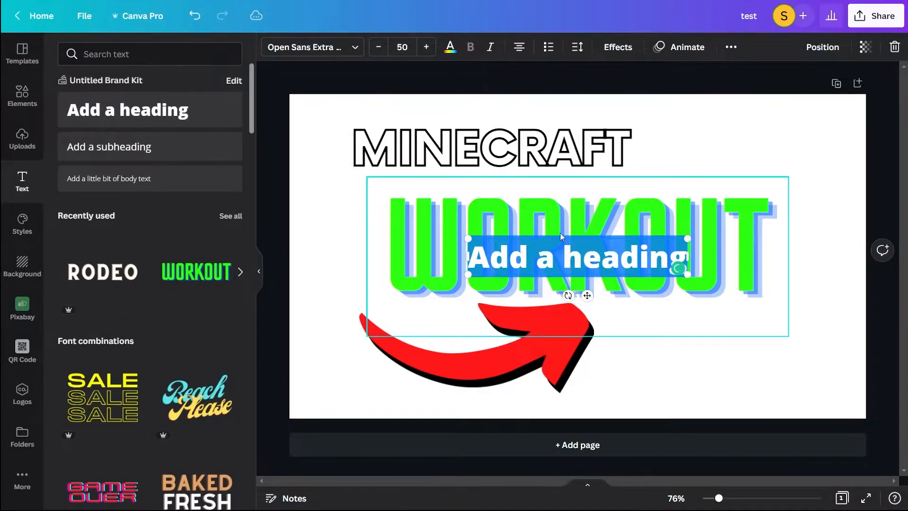
{"action": "left_click", "coordinate": [310, 47]}
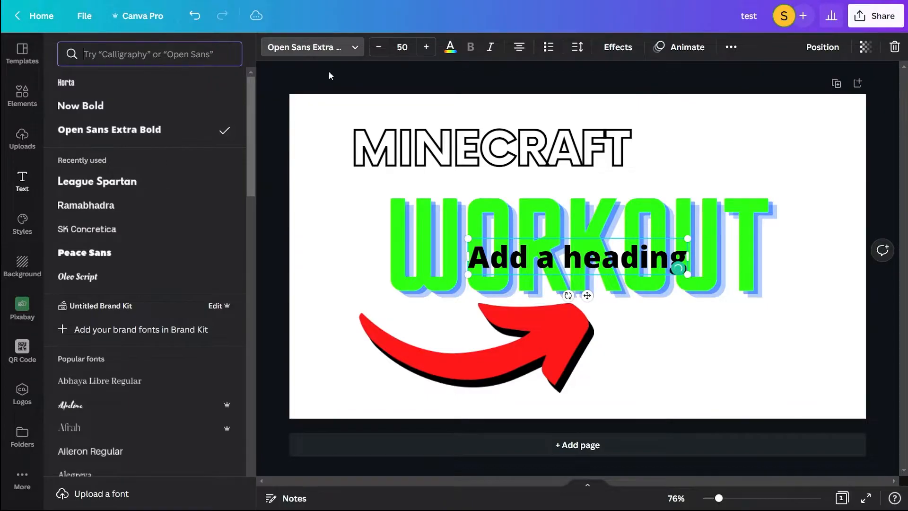
{"action": "left_click", "coordinate": [730, 362]}
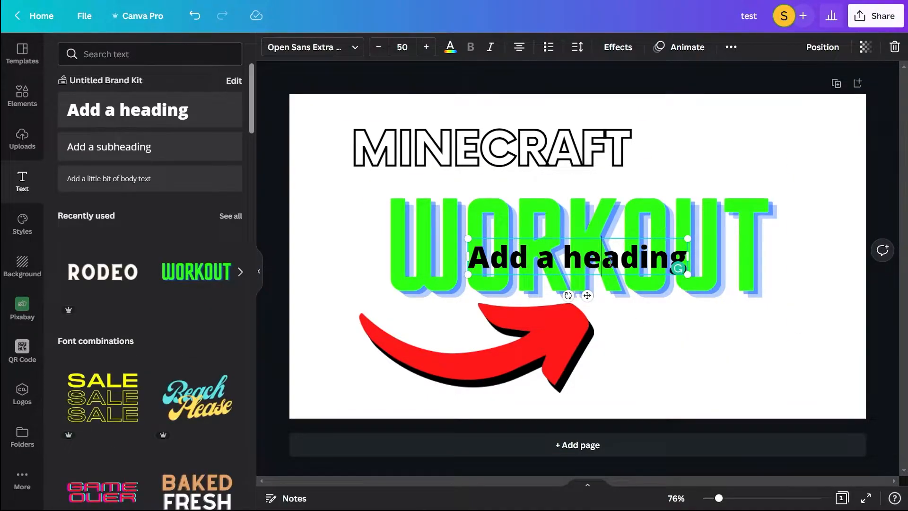
{"action": "left_click", "coordinate": [726, 352]}
{"action": "left_click", "coordinate": [659, 265]}
{"action": "key", "text": "Delete"}
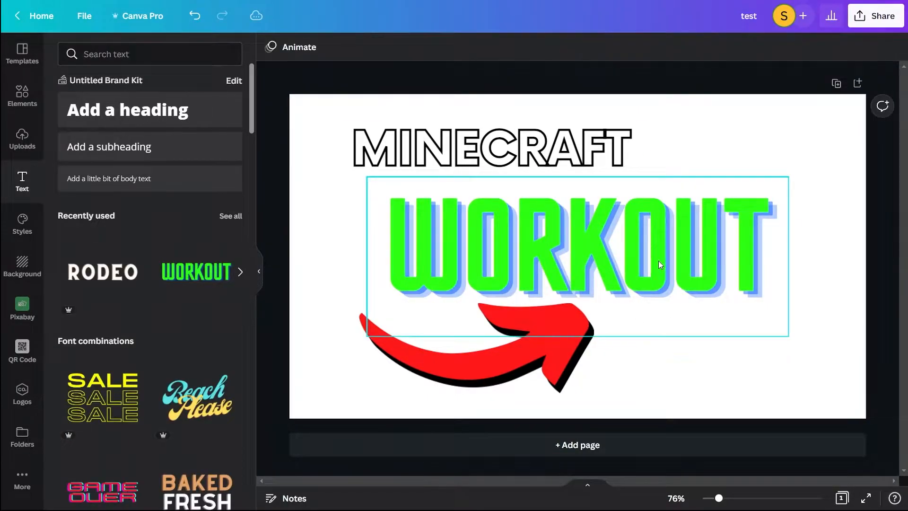
- Add a heading reading "Text" in the page's upper left area and delete the "WORKOUT" and "MINECRAFT" texts
{"action": "left_click", "coordinate": [104, 112]}
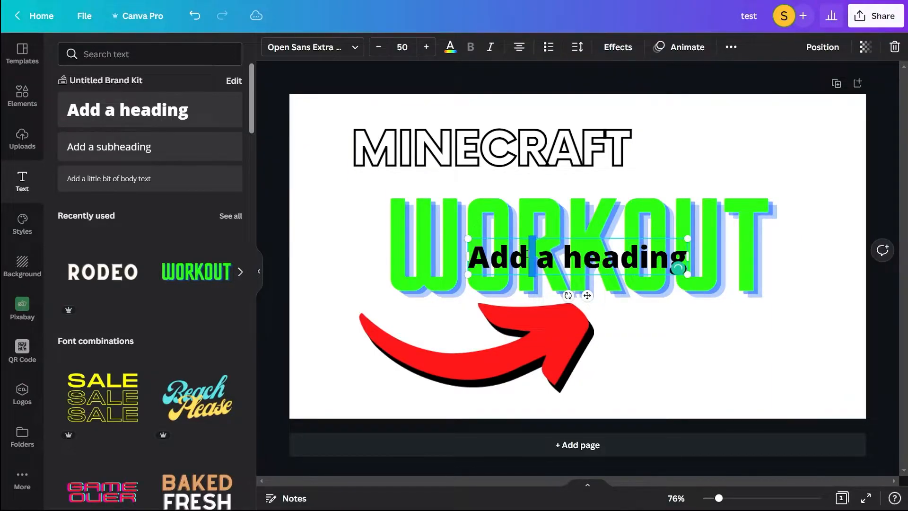
{"action": "type", "text": "Text"}
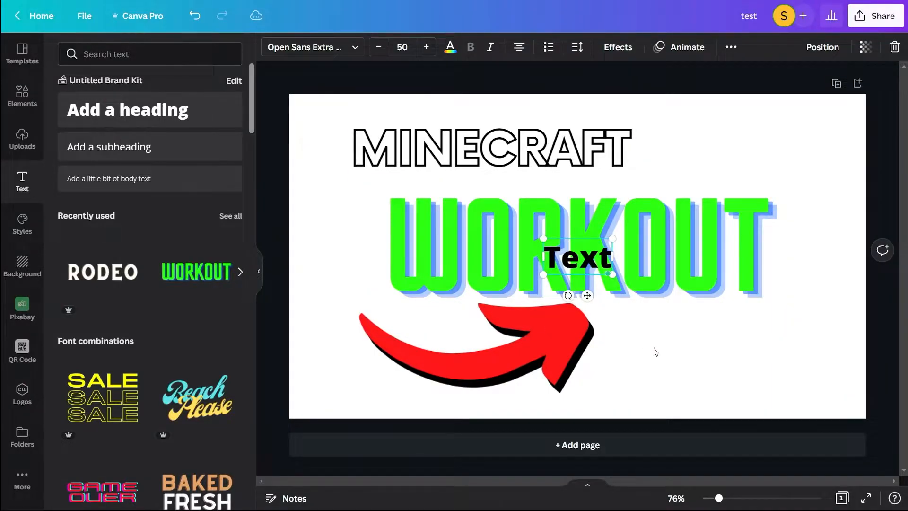
{"action": "left_click", "coordinate": [720, 229]}
{"action": "key", "text": "Delete"}
{"action": "left_click", "coordinate": [582, 258]}
{"action": "left_click_drag", "start_coordinate": [582, 258], "coordinate": [396, 210]}
{"action": "left_click", "coordinate": [488, 162]}
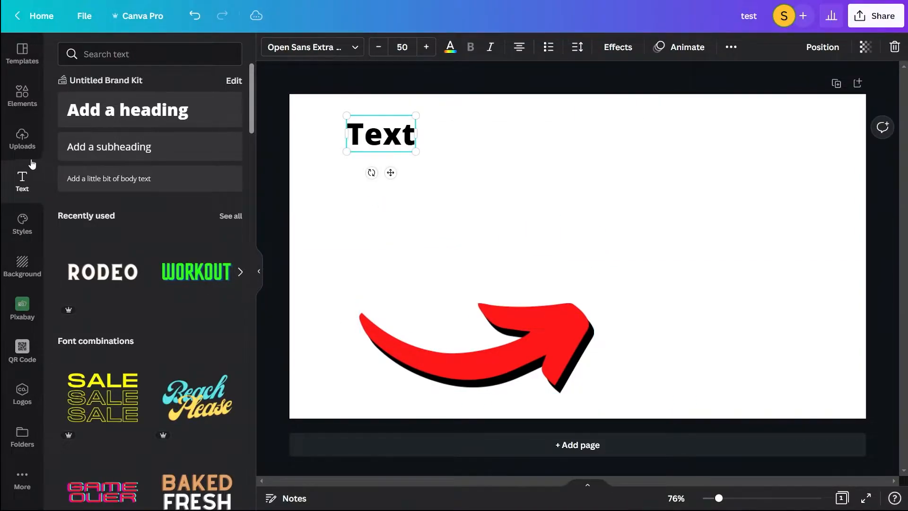
- Place the uploaded Minecraft image of the teal-roofed house on the page and enlarge it to fill the page
{"action": "left_click", "coordinate": [23, 136]}
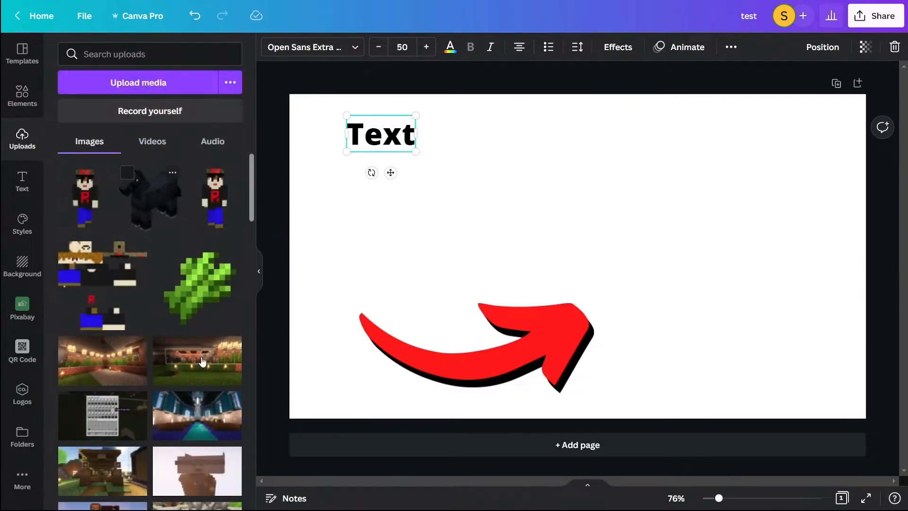
{"action": "scroll", "coordinate": [201, 348], "scroll_direction": "down", "scroll_amount": 3}
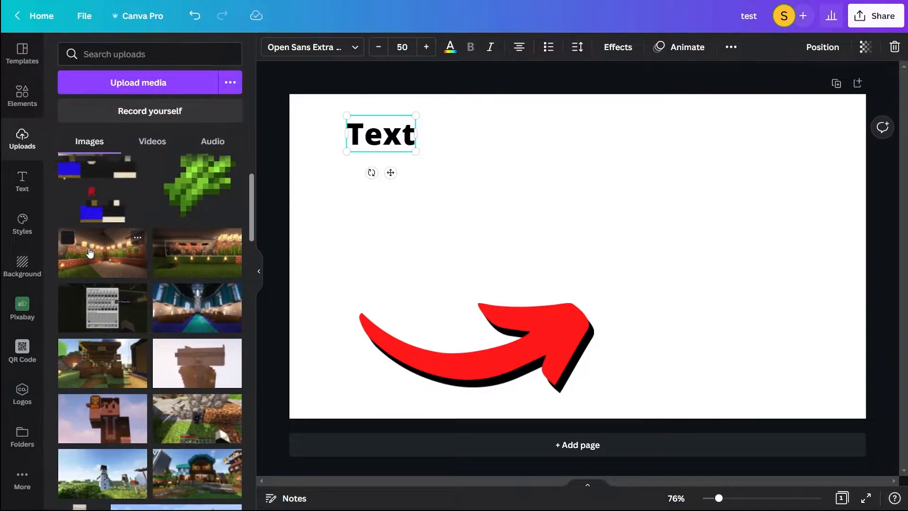
{"action": "scroll", "coordinate": [90, 254], "scroll_direction": "down", "scroll_amount": 3}
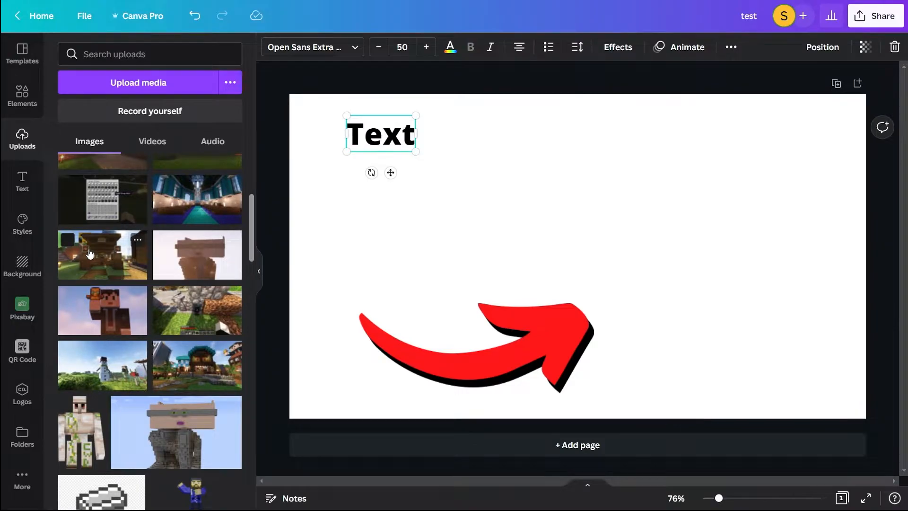
{"action": "scroll", "coordinate": [135, 283], "scroll_direction": "down", "scroll_amount": 1}
{"action": "left_click_drag", "start_coordinate": [198, 311], "coordinate": [475, 219]}
{"action": "left_click_drag", "start_coordinate": [707, 328], "coordinate": [870, 421]}
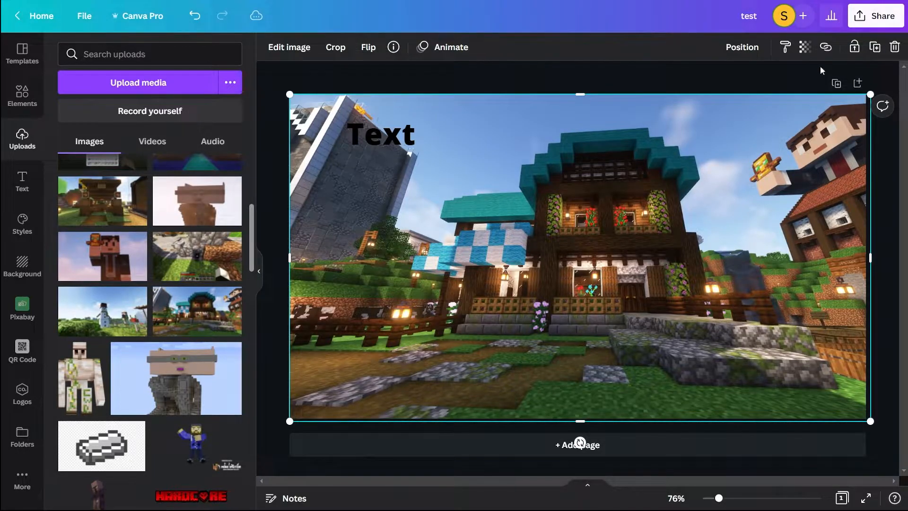
- Send the teal-roofed house image backward behind the red arrow
{"action": "left_click", "coordinate": [740, 46]}
{"action": "left_click", "coordinate": [665, 83]}
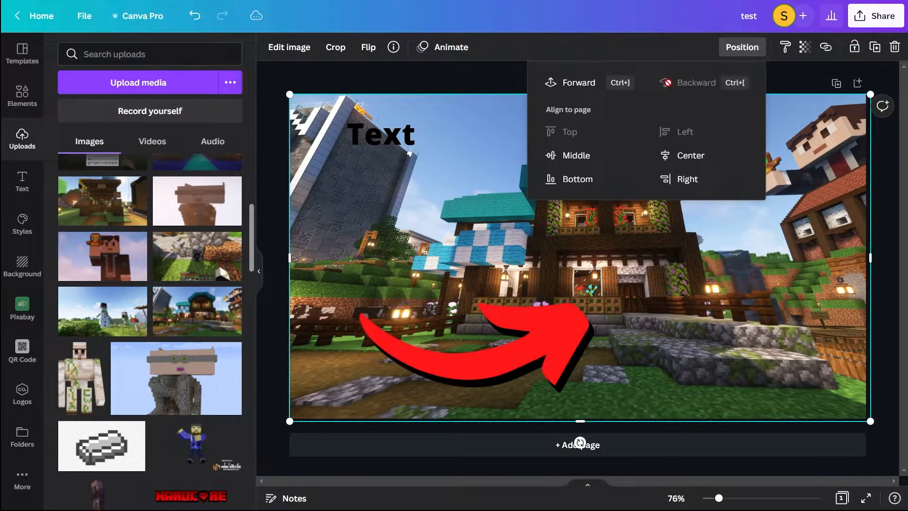
{"action": "left_click", "coordinate": [668, 273]}
- Enlarge the "Text" heading to font size 114 in the page's upper left area
{"action": "left_click", "coordinate": [373, 145]}
{"action": "left_click_drag", "start_coordinate": [417, 151], "coordinate": [516, 184]}
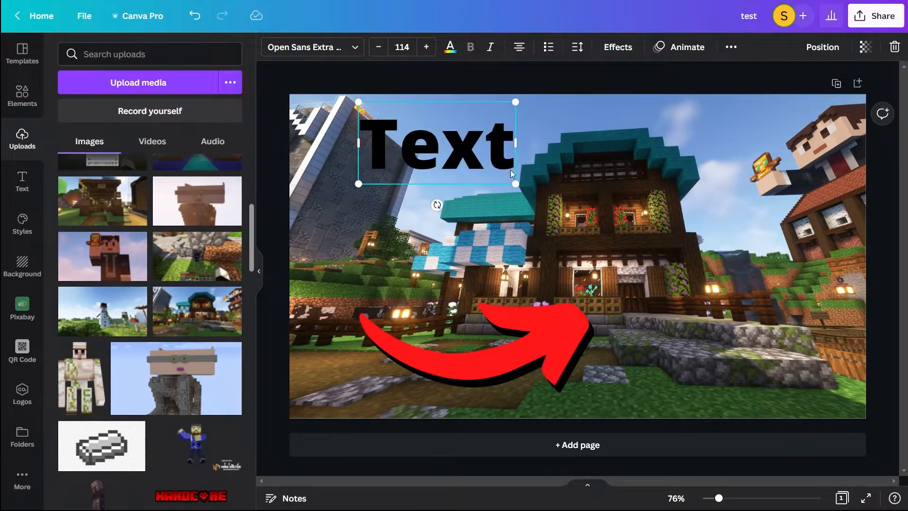
{"action": "left_click", "coordinate": [591, 195]}
- Apply the Shadow effect to the "Text" heading with white as the shadow colour
{"action": "left_click", "coordinate": [436, 154]}
{"action": "left_click", "coordinate": [621, 49]}
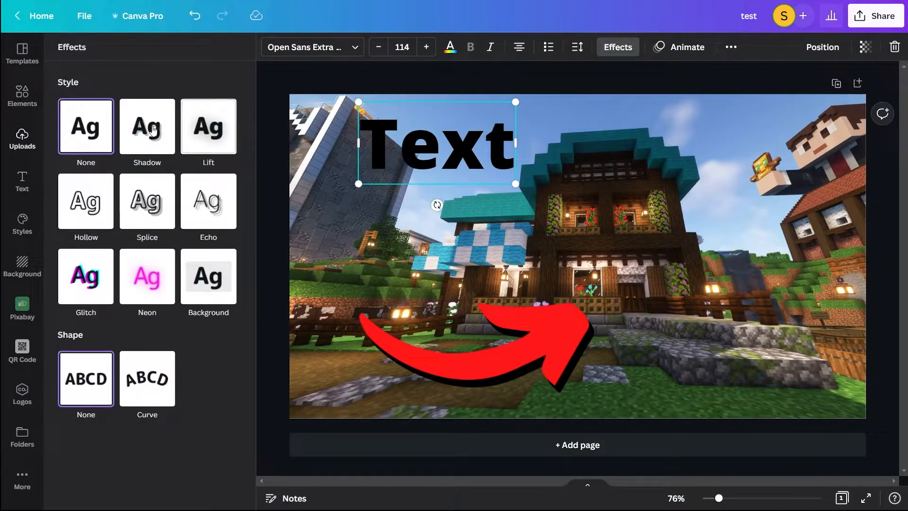
{"action": "left_click", "coordinate": [146, 135]}
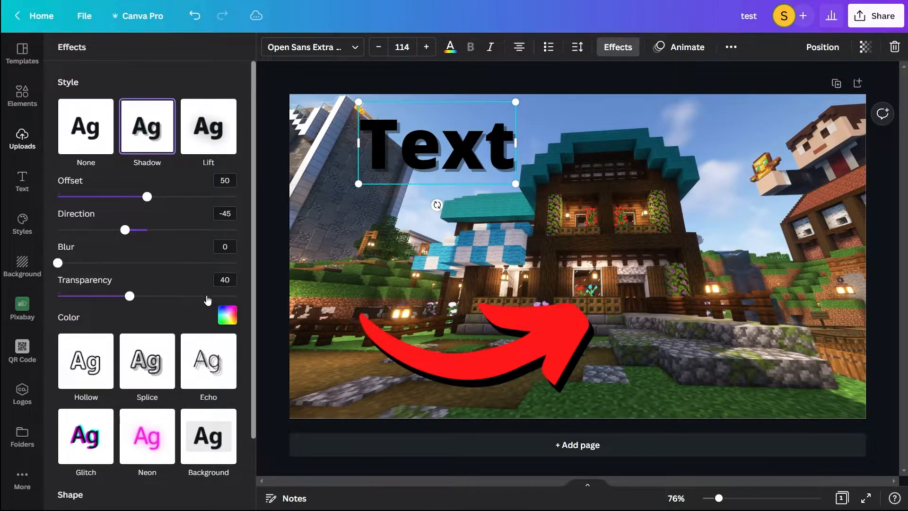
{"action": "left_click", "coordinate": [227, 315]}
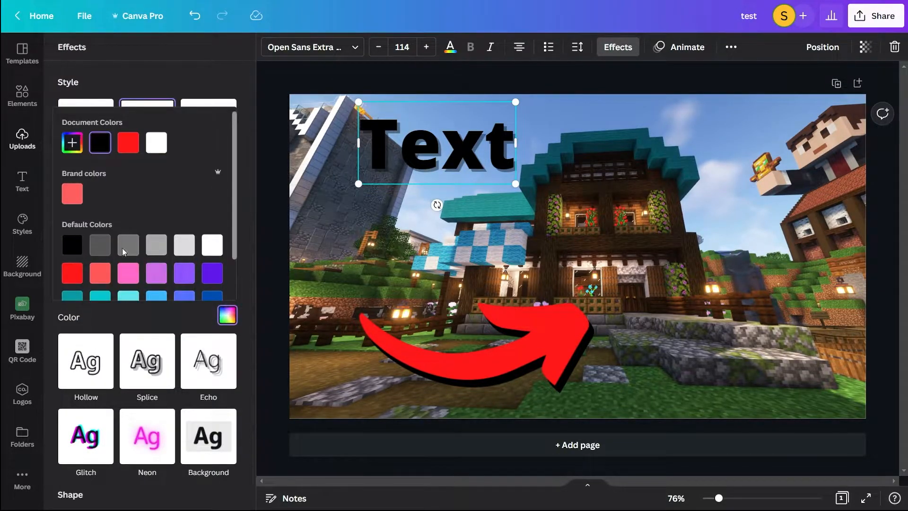
{"action": "left_click", "coordinate": [219, 252]}
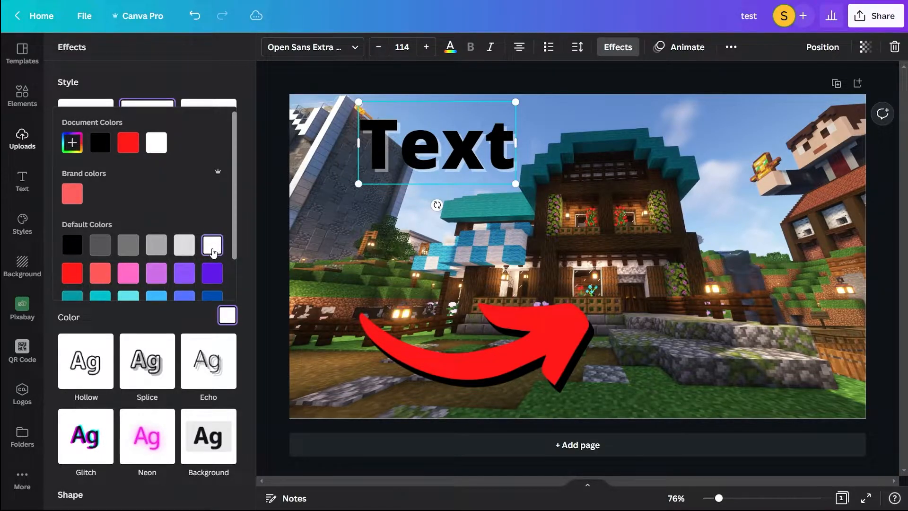
- Set the font colour of the "Text" heading to white
{"action": "left_click", "coordinate": [394, 150]}
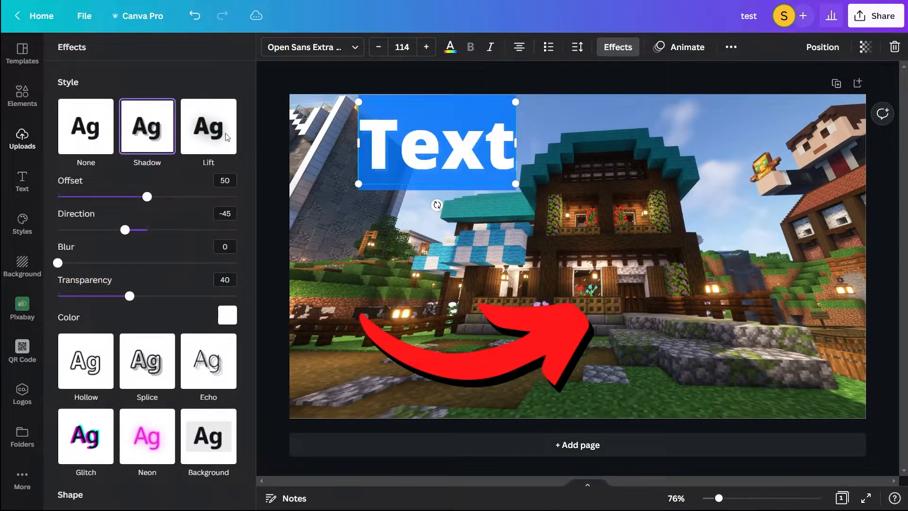
{"action": "left_click", "coordinate": [451, 47]}
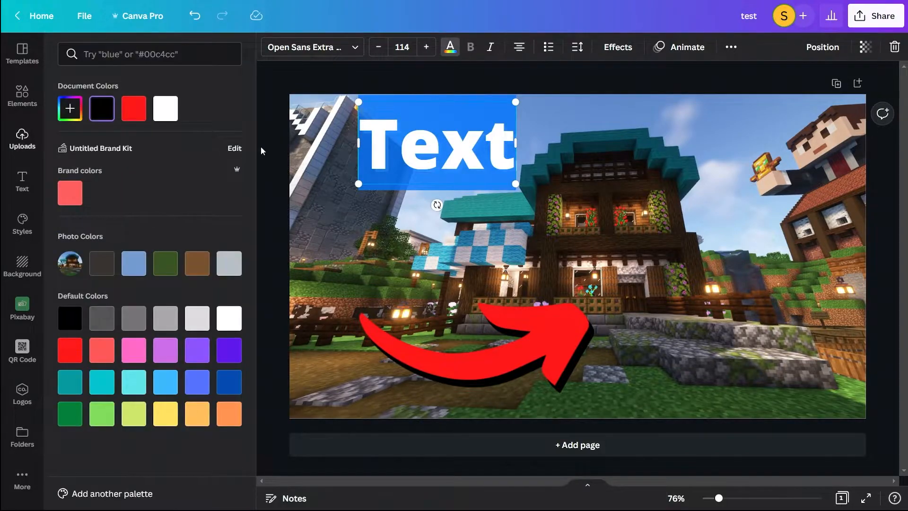
{"action": "left_click", "coordinate": [177, 112]}
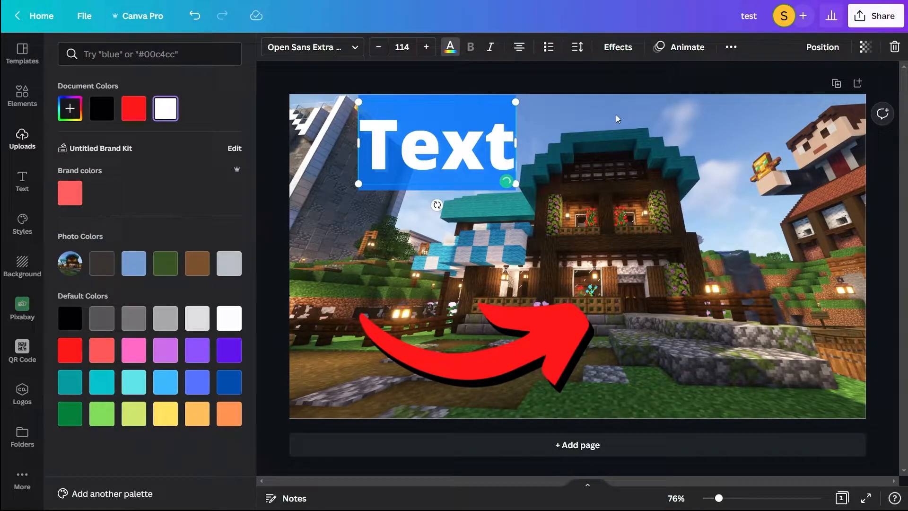
{"action": "left_click", "coordinate": [598, 154]}
- Change the shadow colour of the "Text" heading to black
{"action": "double_click", "coordinate": [485, 140]}
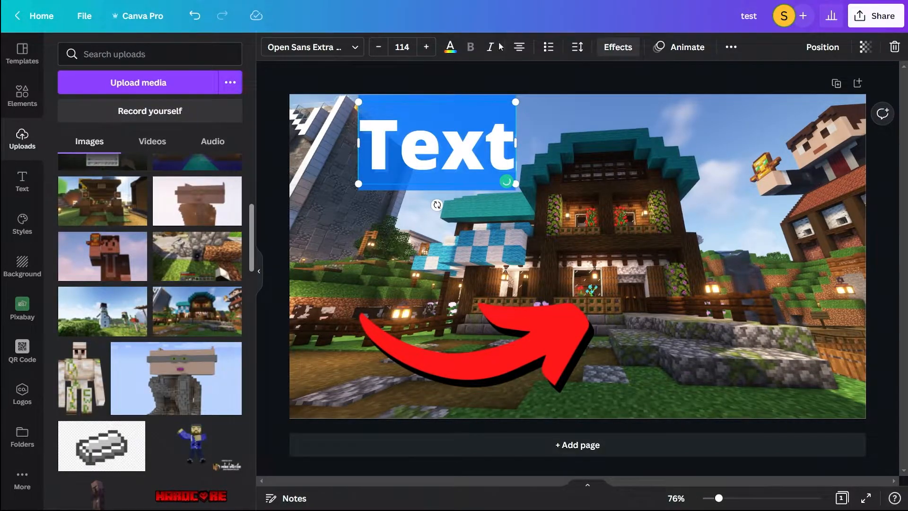
{"action": "left_click", "coordinate": [618, 47]}
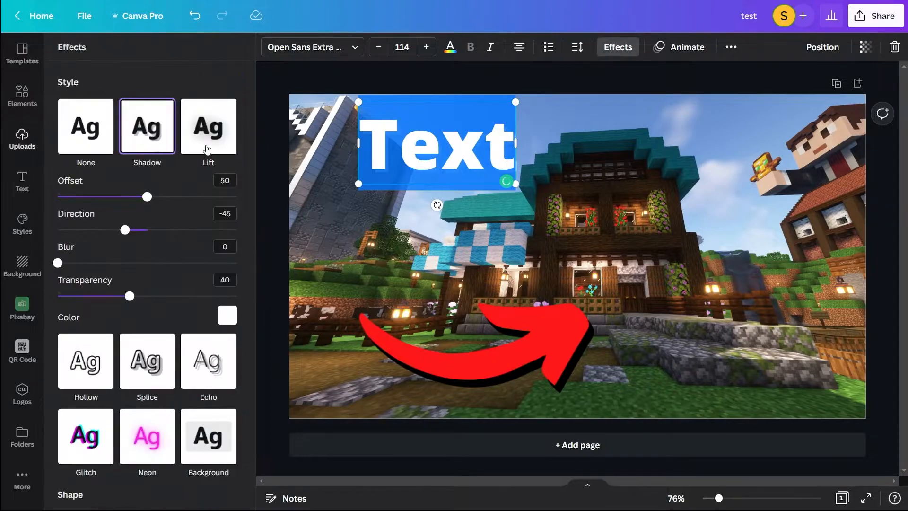
{"action": "left_click", "coordinate": [228, 312]}
{"action": "left_click", "coordinate": [75, 252]}
{"action": "left_click", "coordinate": [639, 242]}
- Raise the transparency setting of the "Text" heading's shadow
{"action": "double_click", "coordinate": [436, 153]}
{"action": "left_click", "coordinate": [618, 47]}
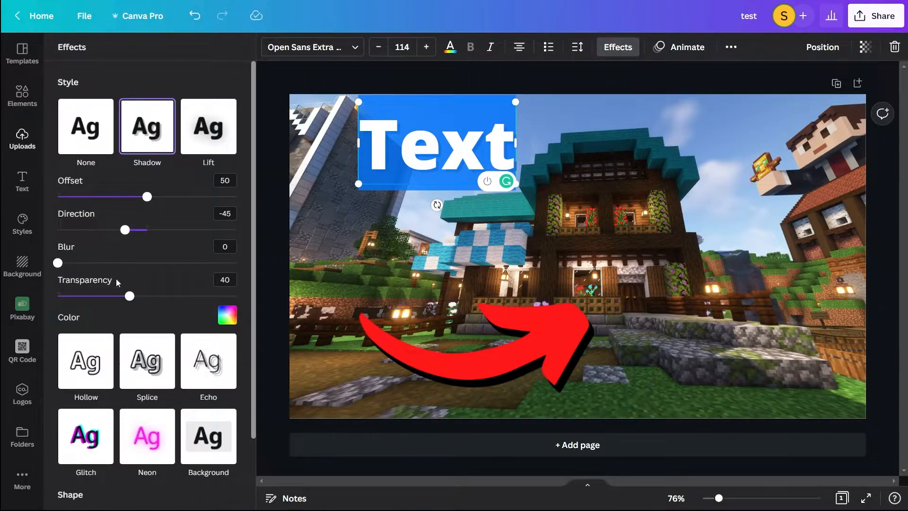
{"action": "left_click_drag", "start_coordinate": [129, 297], "coordinate": [199, 297]}
{"action": "left_click", "coordinate": [397, 156]}
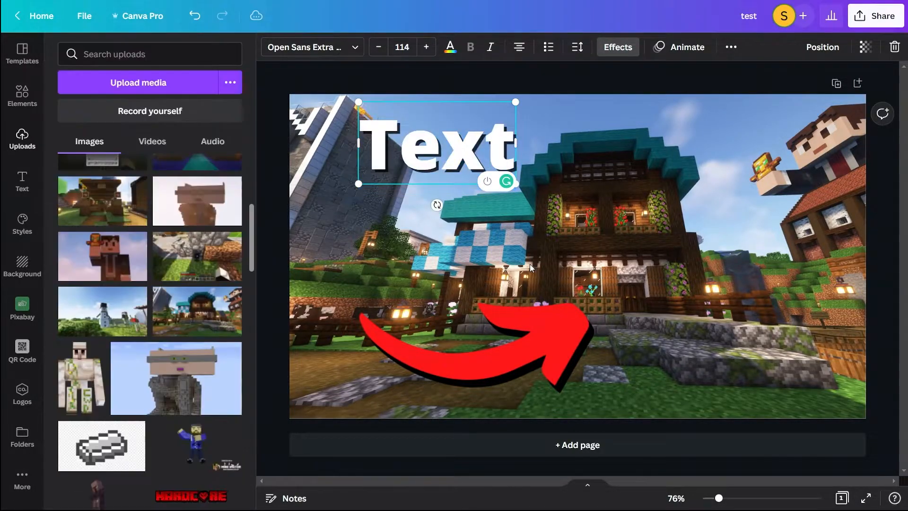
{"action": "left_click", "coordinate": [599, 177]}
- Replace the heading's wording with "Minecraft" and scale it down to font size 73.2 in the page's upper left area
{"action": "left_click", "coordinate": [458, 157]}
{"action": "double_click", "coordinate": [459, 155]}
{"action": "type", "text": "M"}
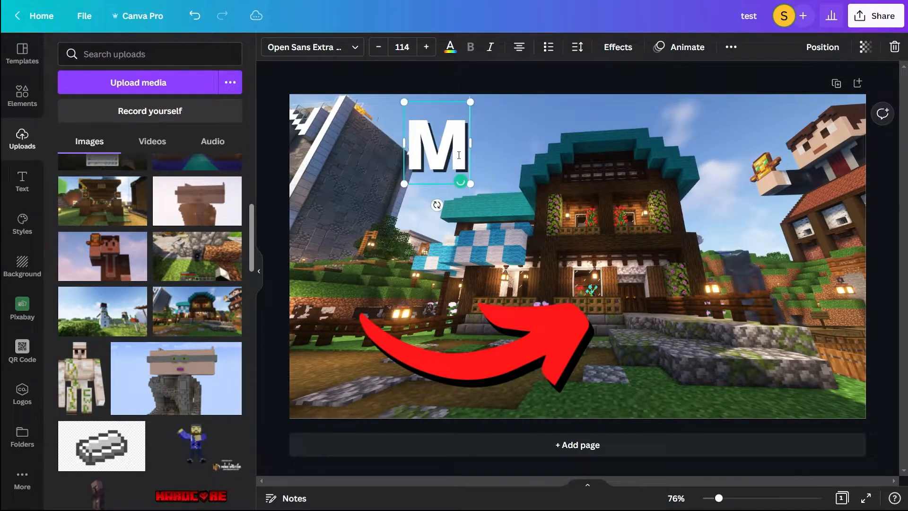
{"action": "type", "text": "inecraft"}
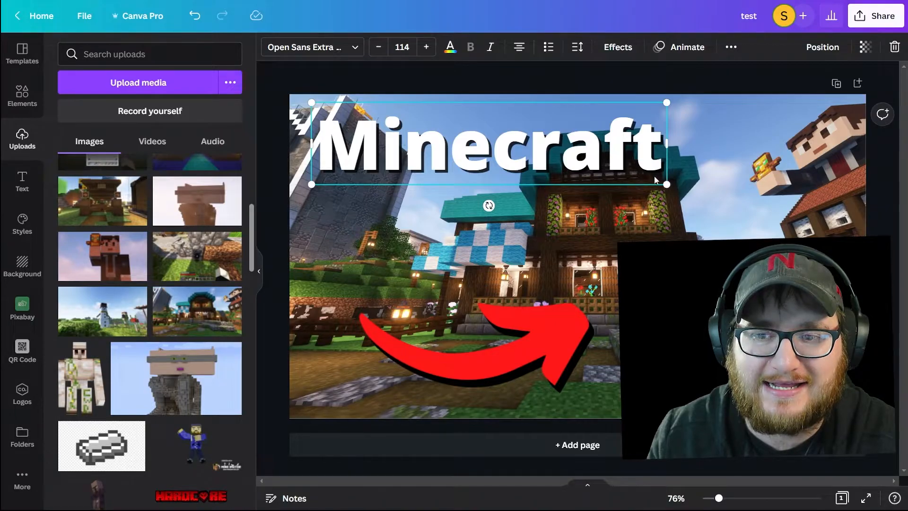
{"action": "left_click_drag", "start_coordinate": [665, 181], "coordinate": [539, 155]}
{"action": "left_click_drag", "start_coordinate": [471, 140], "coordinate": [471, 150]}
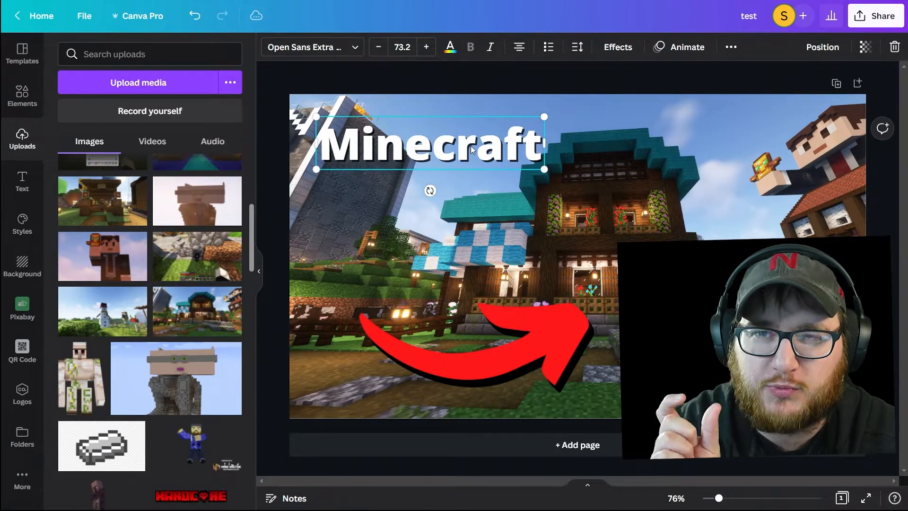
- Recolour the "Minecraft" heading orange and leave the background image's crop mode without changes
{"action": "double_click", "coordinate": [442, 145]}
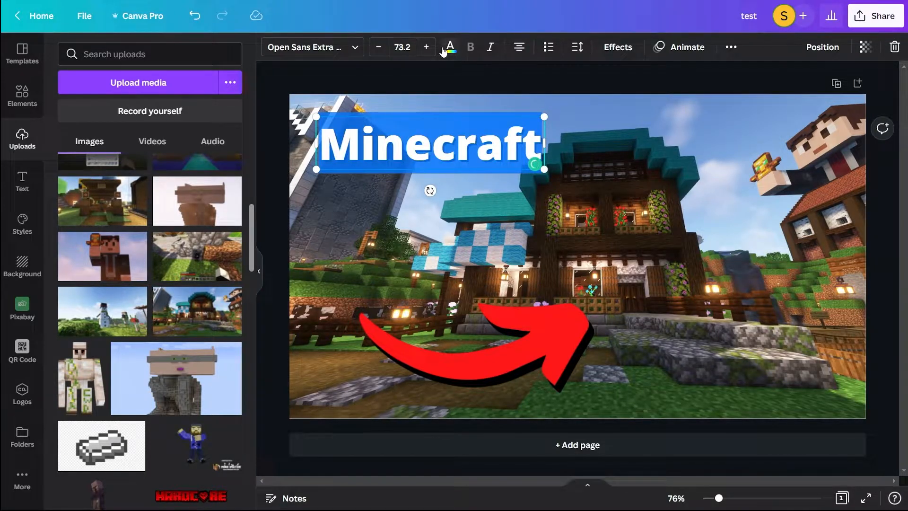
{"action": "left_click", "coordinate": [445, 49]}
{"action": "left_click", "coordinate": [165, 263]}
{"action": "key", "text": "Escape"}
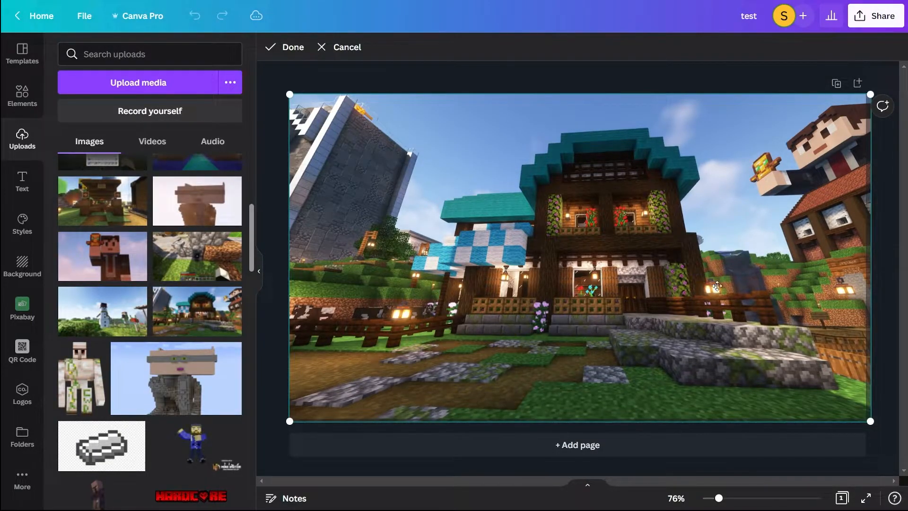
{"action": "left_click", "coordinate": [720, 78]}
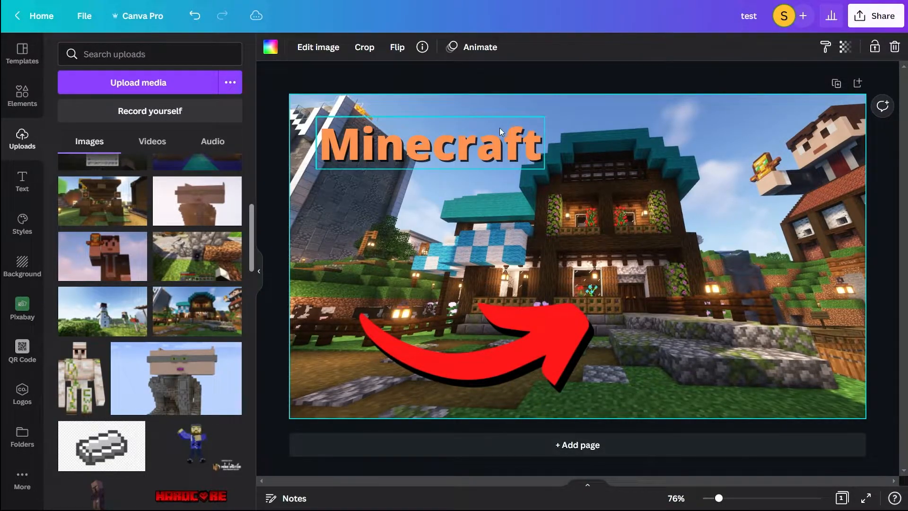
- Delete the orange "Minecraft" heading and move the outlined "MINECRAFT" text toward the page's upper left corner
{"action": "left_click", "coordinate": [490, 148]}
{"action": "key", "text": "Delete"}
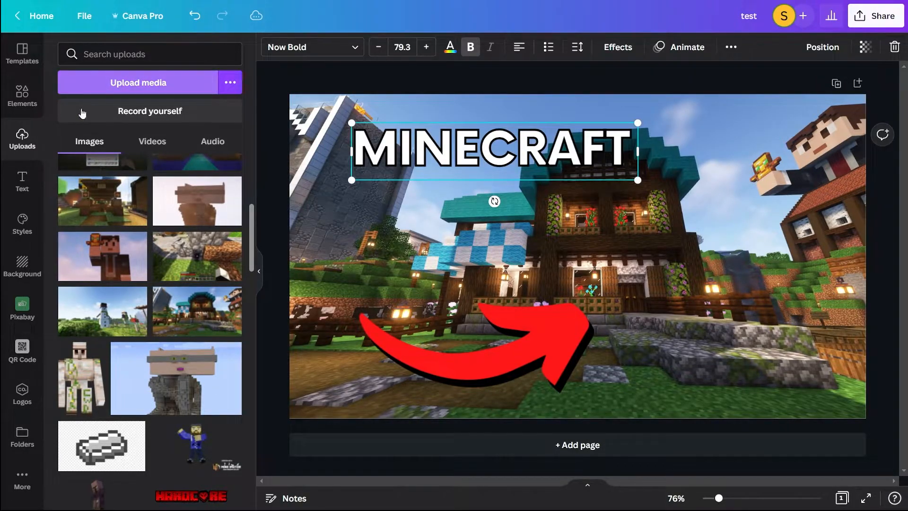
{"action": "mouse_move", "coordinate": [518, 148]}
{"action": "left_mouse_down"}
{"action": "mouse_move", "coordinate": [466, 146]}
{"action": "mouse_move", "coordinate": [506, 135]}
{"action": "left_mouse_up"}
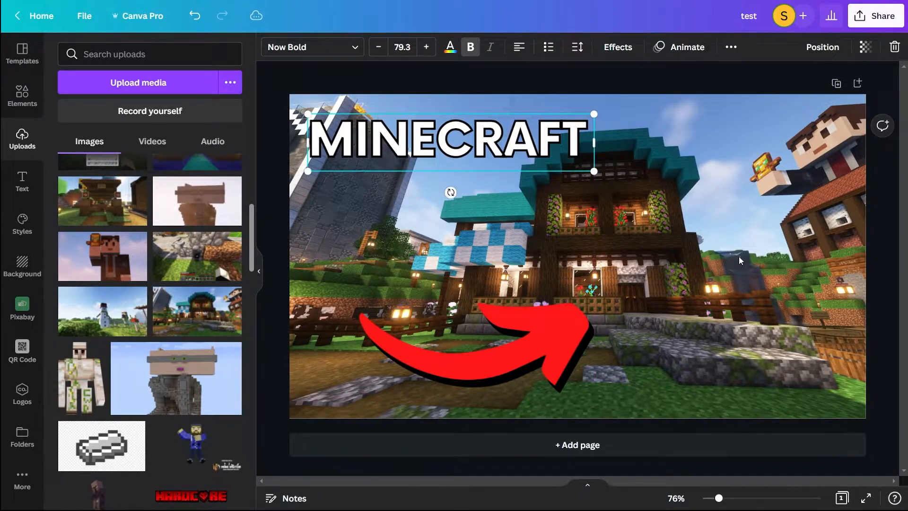
- Replace the teal-roofed house image with the uploaded Minecraft town image showing the red zeppelin, enlarged to fill the page
{"action": "left_click", "coordinate": [450, 192]}
{"action": "key", "text": "Delete"}
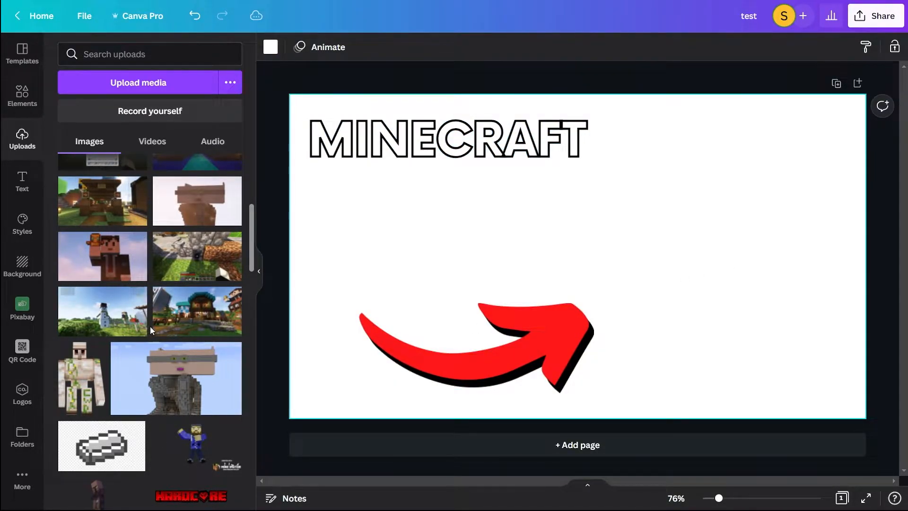
{"action": "scroll", "coordinate": [149, 326], "scroll_direction": "down", "scroll_amount": 5}
{"action": "left_click", "coordinate": [102, 280]}
{"action": "left_click_drag", "start_coordinate": [657, 287], "coordinate": [593, 255]}
{"action": "left_click_drag", "start_coordinate": [766, 372], "coordinate": [869, 420]}
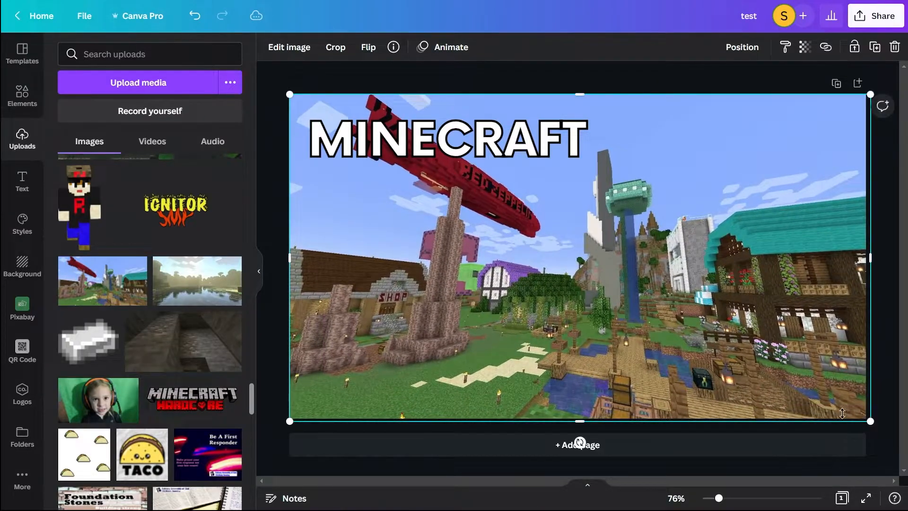
- Send the town image backward behind the red arrow and move the "MINECRAFT" text to the page's upper centre
{"action": "left_click", "coordinate": [742, 47]}
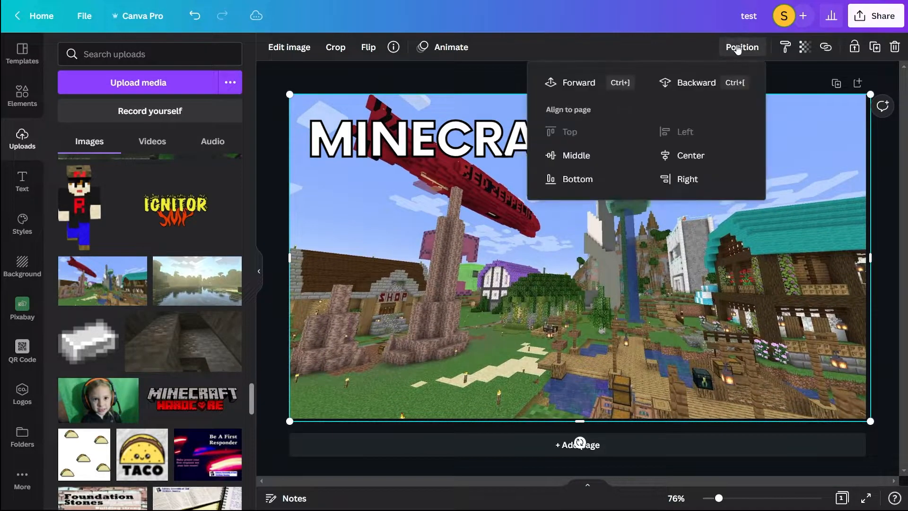
{"action": "left_click", "coordinate": [687, 85]}
{"action": "left_click", "coordinate": [690, 366]}
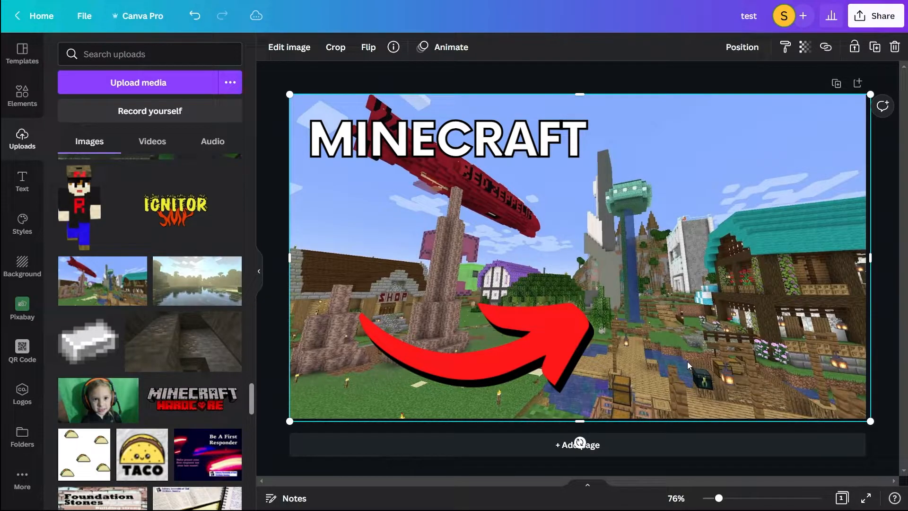
{"action": "left_click_drag", "start_coordinate": [486, 147], "coordinate": [648, 146]}
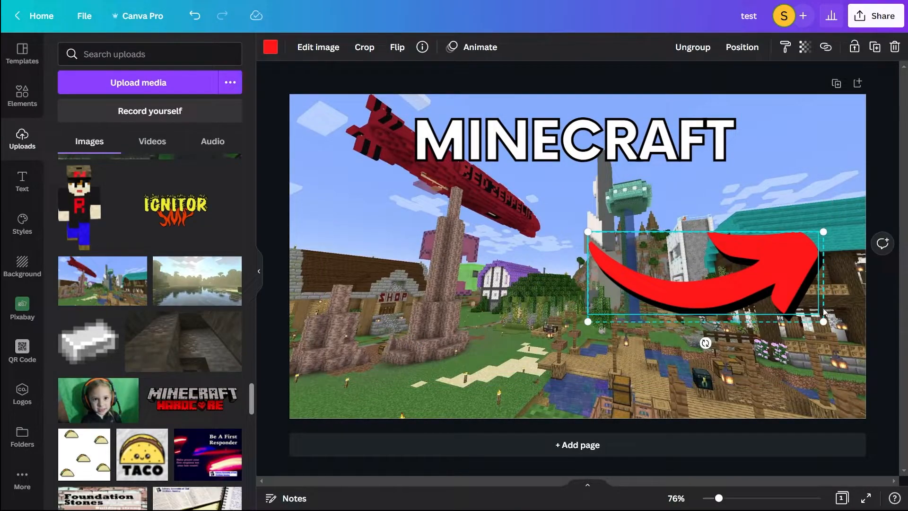
- Shrink the red arrow, rotate it to slant down to the right, and aim it at the teal-roofed building
{"action": "left_click_drag", "start_coordinate": [823, 323], "coordinate": [725, 285]}
{"action": "left_click_drag", "start_coordinate": [651, 261], "coordinate": [620, 311]}
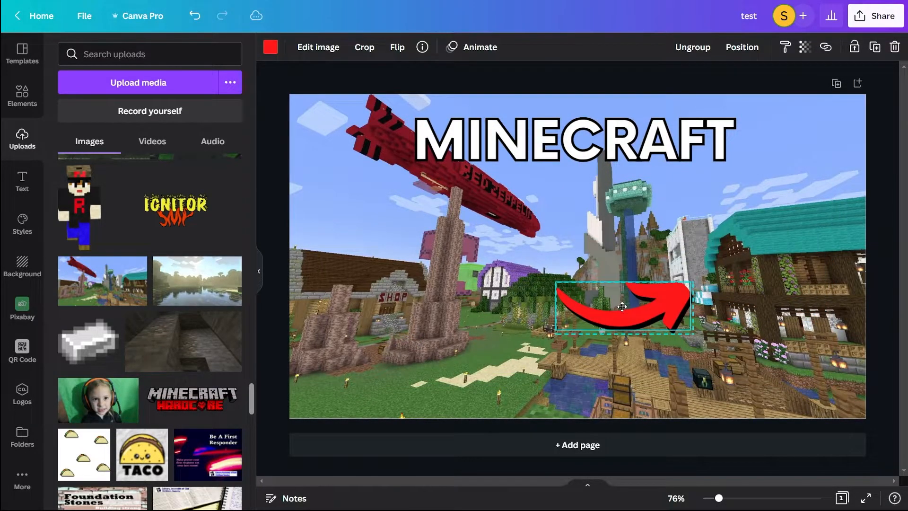
{"action": "left_click_drag", "start_coordinate": [625, 356], "coordinate": [603, 351]}
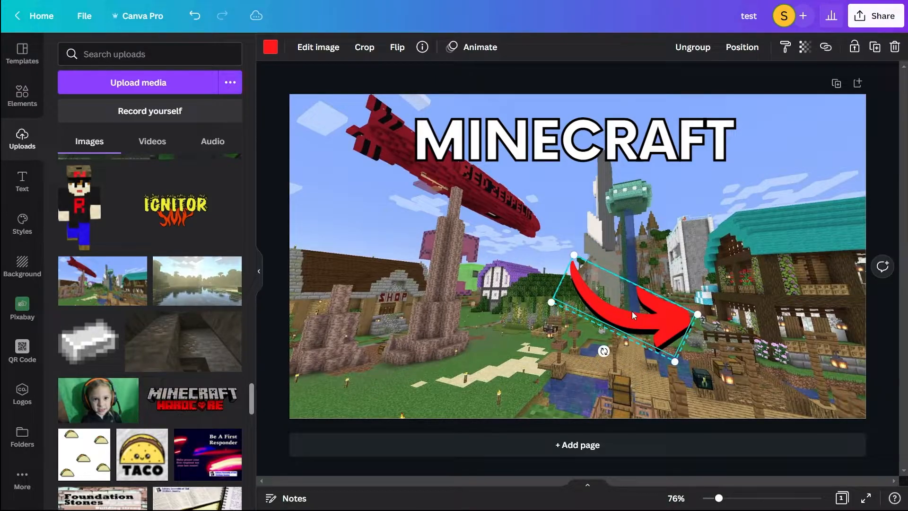
{"action": "left_click_drag", "start_coordinate": [643, 305], "coordinate": [643, 305]}
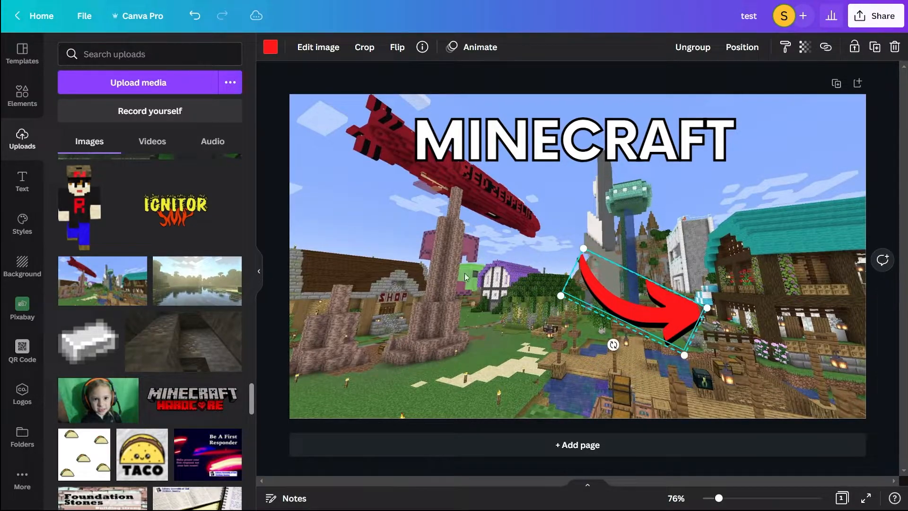
- Try the uploaded Minecraft character with raised arms, enlarged over the page's lower left area, and delete it again
{"action": "scroll", "coordinate": [126, 359], "scroll_direction": "up", "scroll_amount": 10}
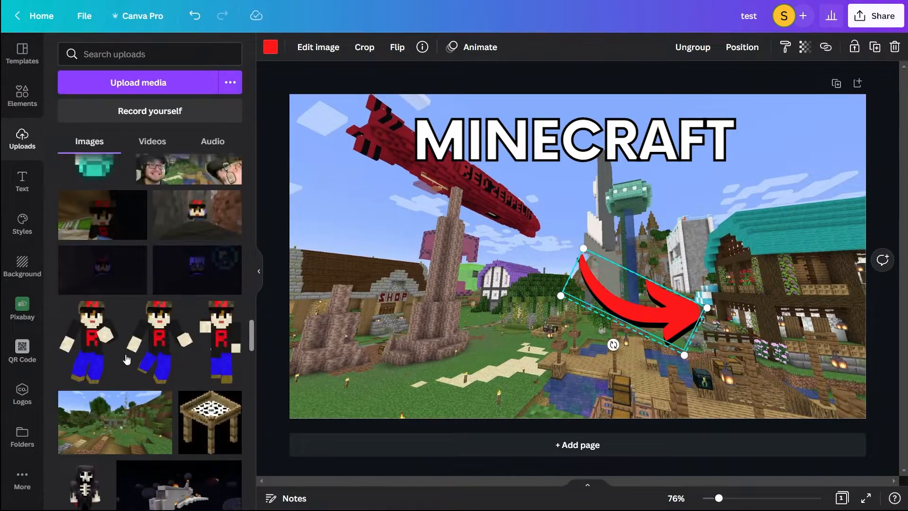
{"action": "scroll", "coordinate": [126, 359], "scroll_direction": "up", "scroll_amount": 10}
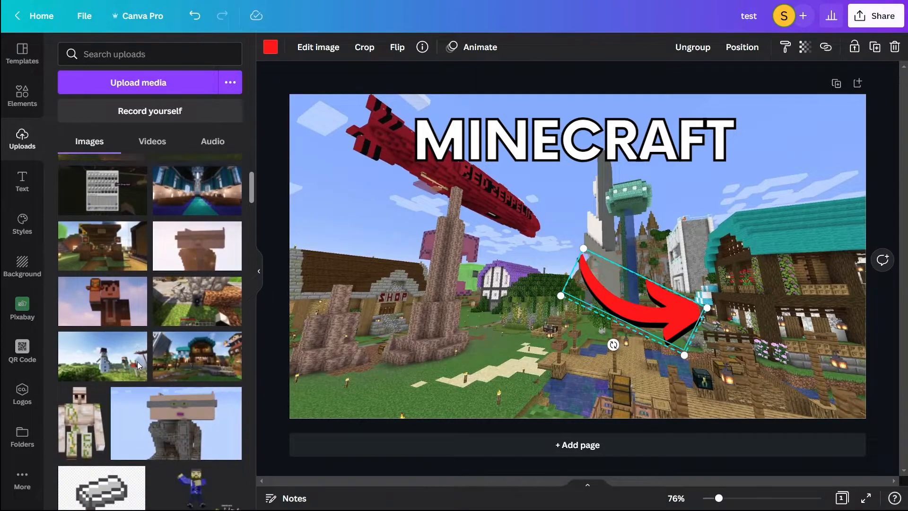
{"action": "scroll", "coordinate": [137, 361], "scroll_direction": "down", "scroll_amount": 5}
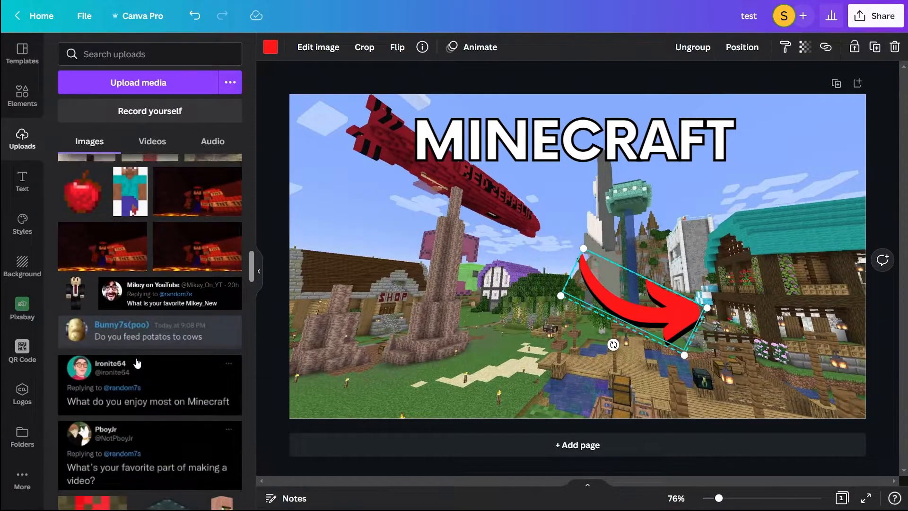
{"action": "scroll", "coordinate": [163, 375], "scroll_direction": "up", "scroll_amount": 4}
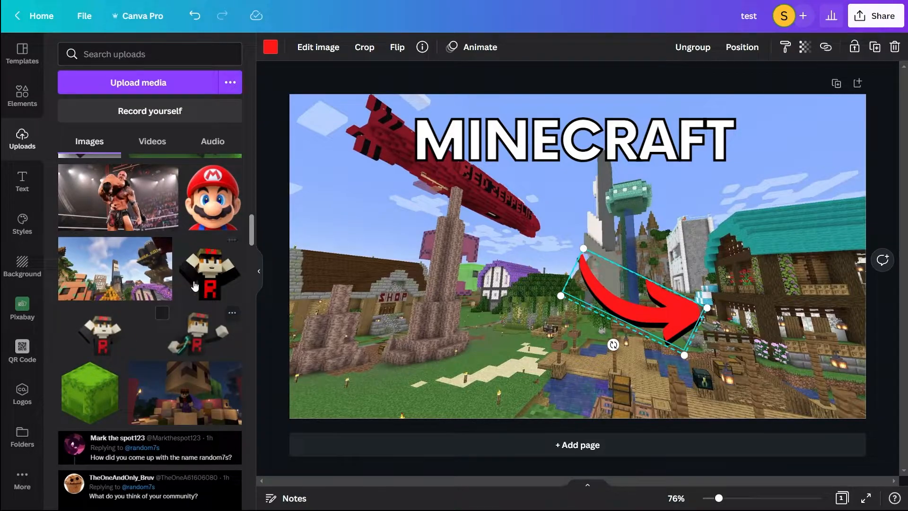
{"action": "left_click", "coordinate": [194, 286]}
{"action": "left_click_drag", "start_coordinate": [481, 356], "coordinate": [274, 410]}
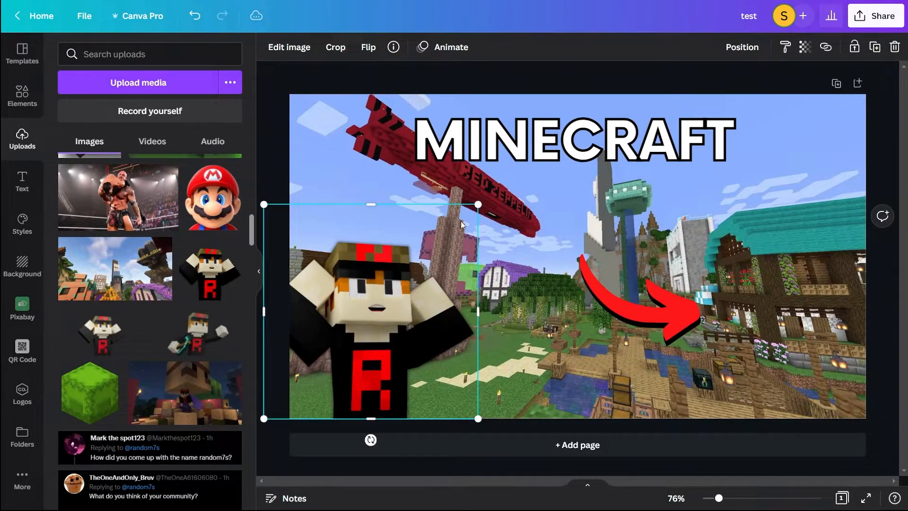
{"action": "left_click_drag", "start_coordinate": [478, 198], "coordinate": [538, 144]}
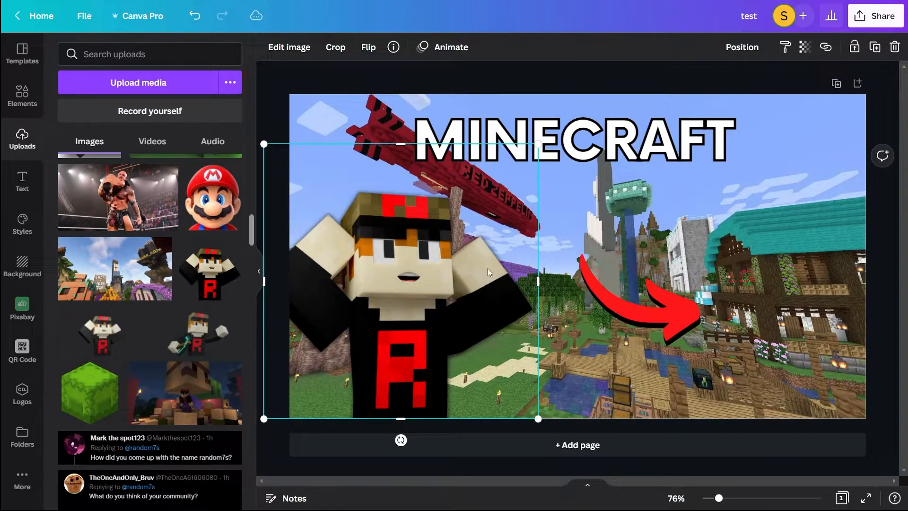
{"action": "key", "text": "Delete"}
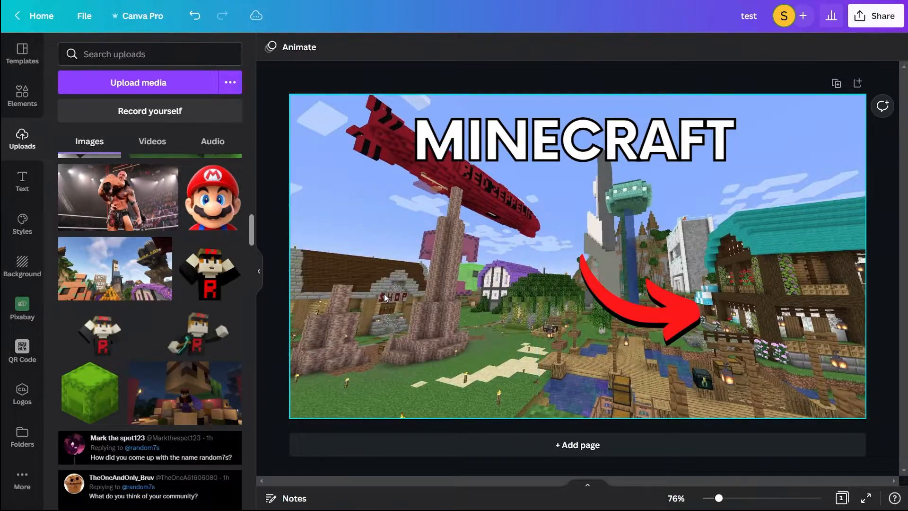
- Switch to the Minecraft skin profile page in the browser and open the namemc.com home page
{"action": "key", "text": "F11"}
{"action": "left_click", "coordinate": [540, 11]}
{"action": "left_click", "coordinate": [717, 8]}
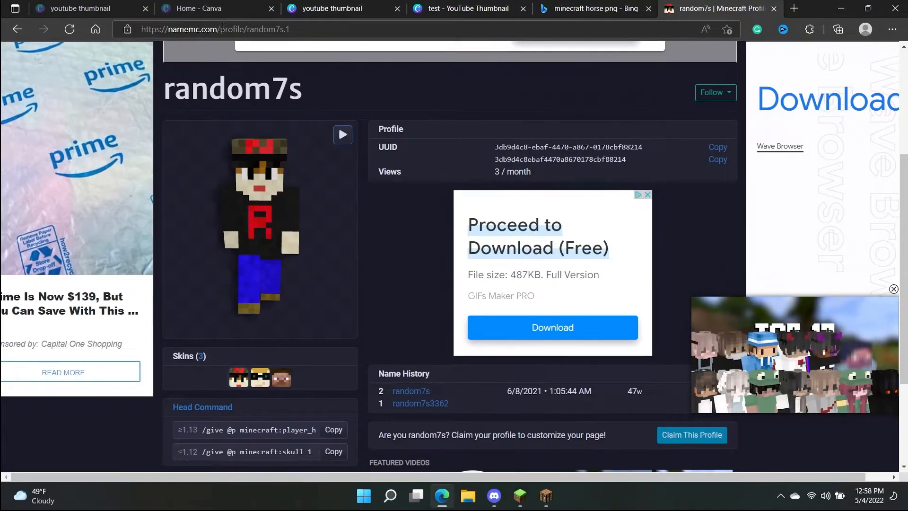
{"action": "left_click_drag", "start_coordinate": [218, 29], "coordinate": [373, 36]}
{"action": "key", "text": "BackSpace"}
{"action": "key", "text": "Return"}
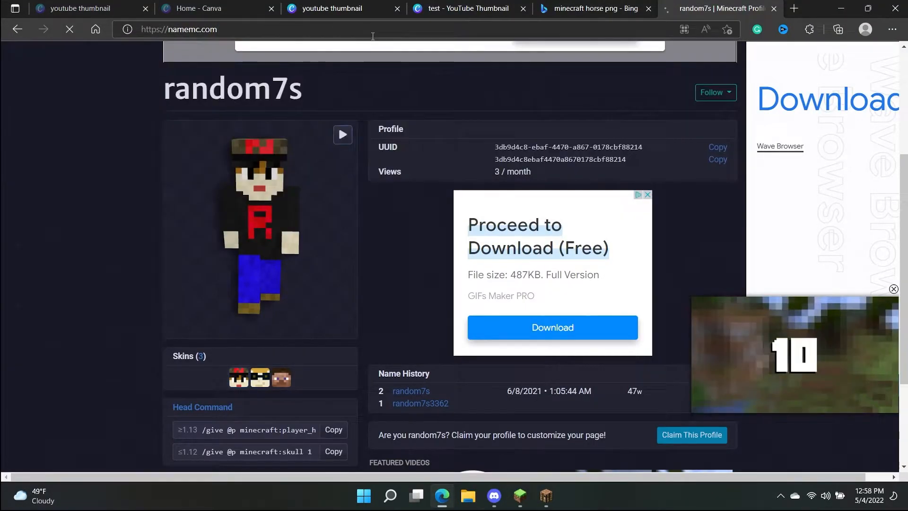
- Search NameMC for the player's username and open the matching profile
{"action": "left_click", "coordinate": [331, 88]}
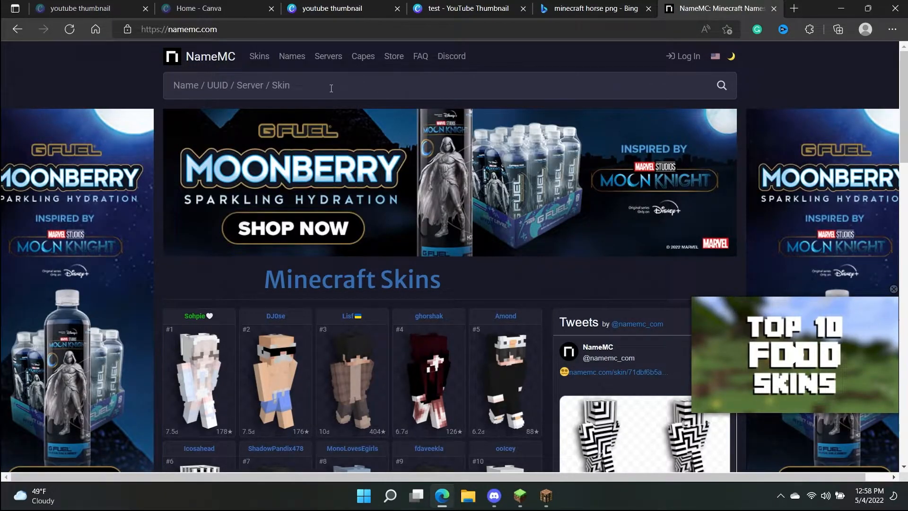
{"action": "type", "text": "random7s"}
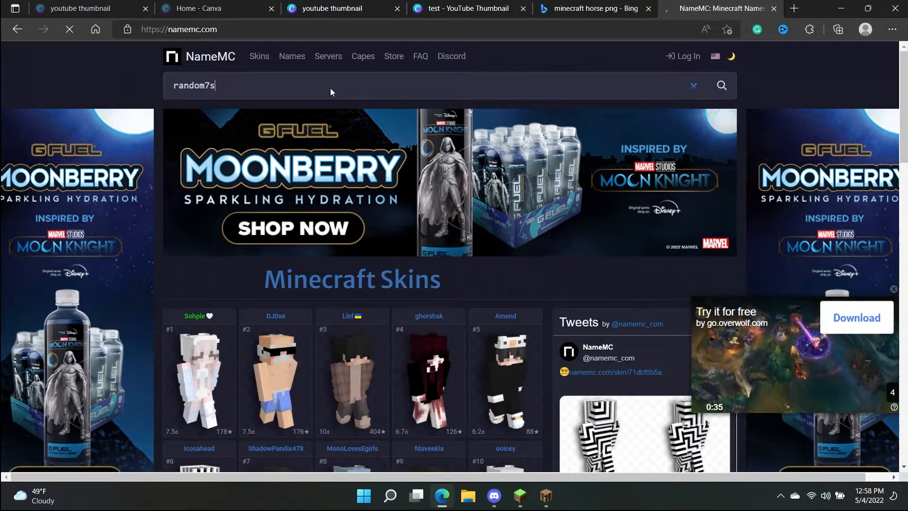
{"action": "key", "text": "Return"}
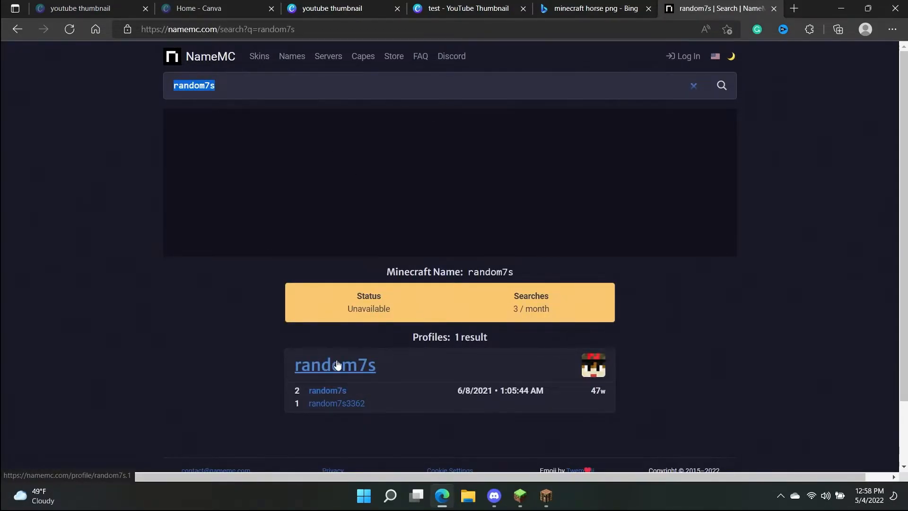
{"action": "left_click", "coordinate": [336, 365]}
- Turn the profile's 3D skin to face the front in a still pose and save its image as download (1).png
{"action": "scroll", "coordinate": [284, 359], "scroll_direction": "down", "scroll_amount": 3}
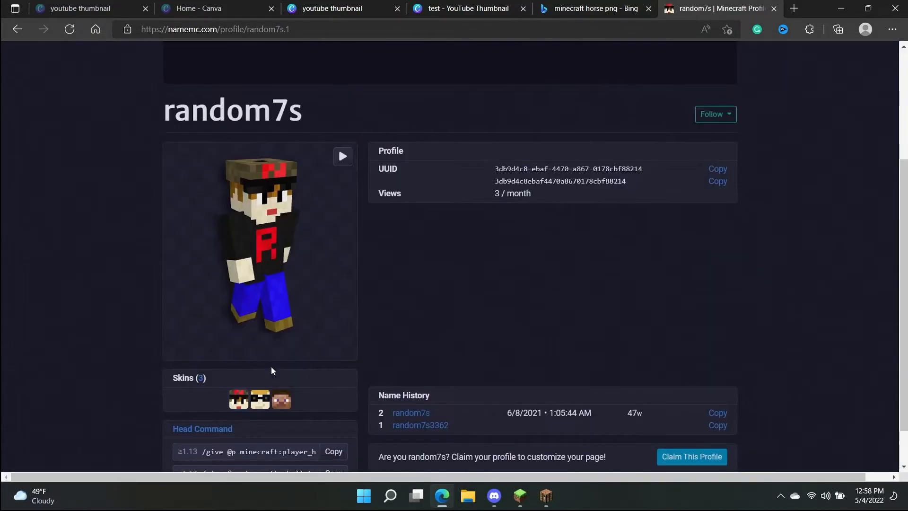
{"action": "left_click_drag", "start_coordinate": [285, 241], "coordinate": [266, 234]}
{"action": "left_click", "coordinate": [341, 146]}
{"action": "left_click", "coordinate": [341, 146]}
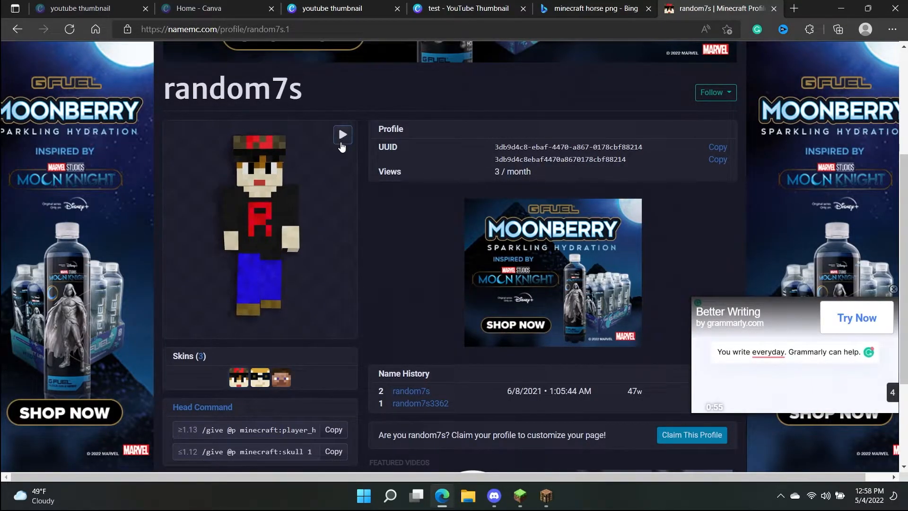
{"action": "right_click", "coordinate": [261, 212]}
{"action": "left_click", "coordinate": [312, 222]}
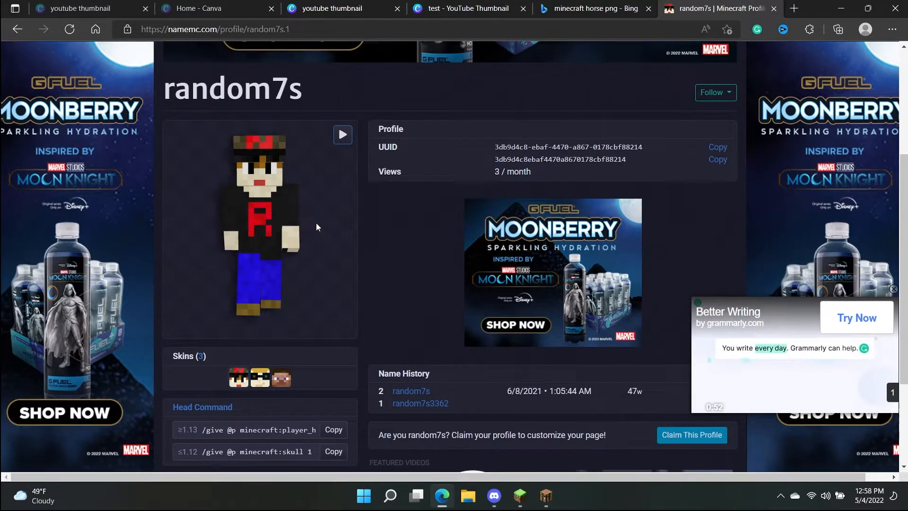
{"action": "left_click", "coordinate": [540, 345]}
- Return to the Canva thumbnail design, upload download (1).png, and place the skin image on the page
{"action": "left_click", "coordinate": [358, 8]}
{"action": "left_click", "coordinate": [453, 9]}
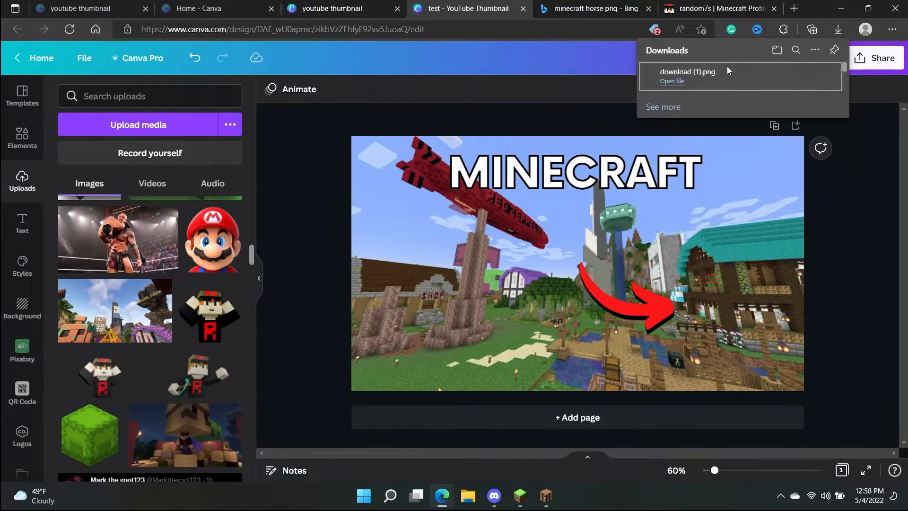
{"action": "left_click_drag", "start_coordinate": [691, 104], "coordinate": [216, 295]}
{"action": "scroll", "coordinate": [134, 289], "scroll_direction": "up", "scroll_amount": 12}
{"action": "mouse_move", "coordinate": [464, 274]}
{"action": "left_mouse_down"}
{"action": "mouse_move", "coordinate": [547, 218]}
{"action": "mouse_move", "coordinate": [563, 216]}
{"action": "mouse_move", "coordinate": [474, 316]}
{"action": "mouse_move", "coordinate": [470, 282]}
{"action": "left_mouse_up"}
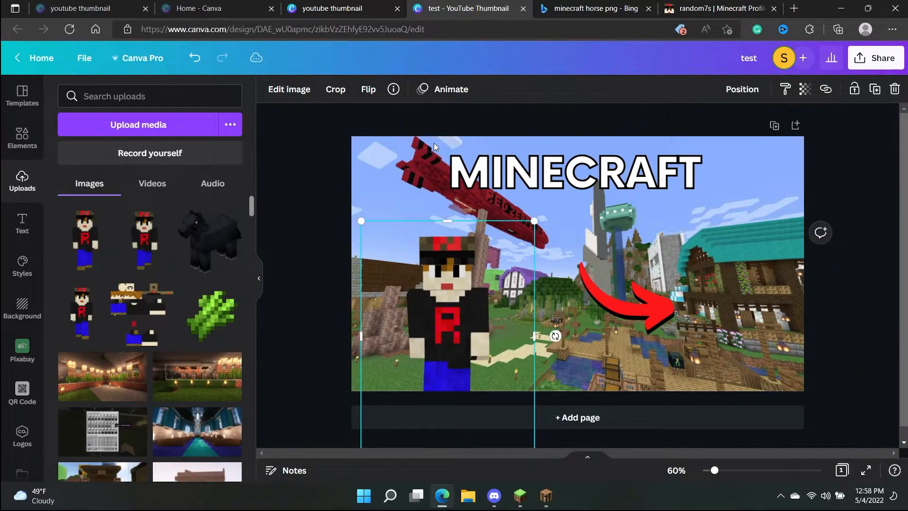
- Enlarge the skin character and position it in the page's lower left area with its legs running past the bottom edge
{"action": "mouse_move", "coordinate": [447, 350]}
{"action": "left_mouse_down"}
{"action": "mouse_move", "coordinate": [501, 343]}
{"action": "mouse_move", "coordinate": [448, 331]}
{"action": "mouse_move", "coordinate": [437, 346]}
{"action": "left_mouse_up"}
{"action": "left_click_drag", "start_coordinate": [524, 217], "coordinate": [566, 192]}
{"action": "left_click_drag", "start_coordinate": [486, 282], "coordinate": [477, 320]}
{"action": "left_click", "coordinate": [318, 203]}
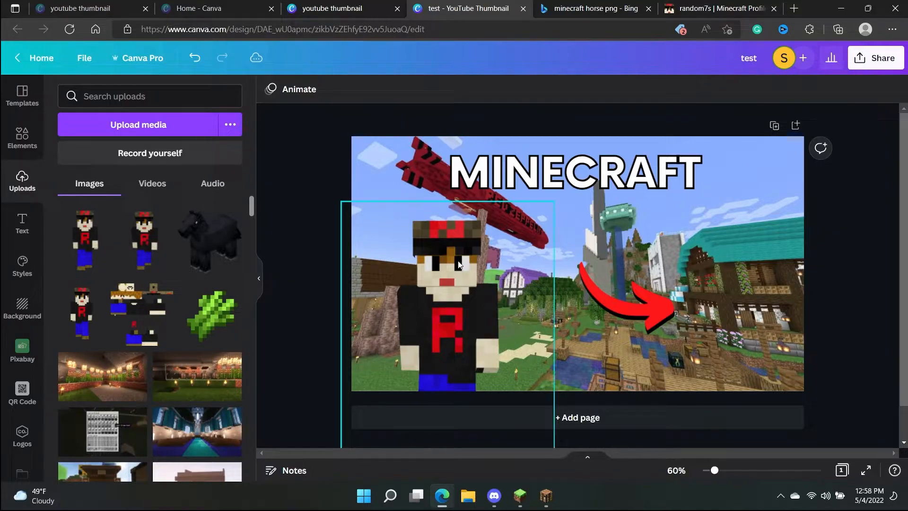
- Apply a white Glow shadow to the skin character
{"action": "left_click", "coordinate": [441, 302]}
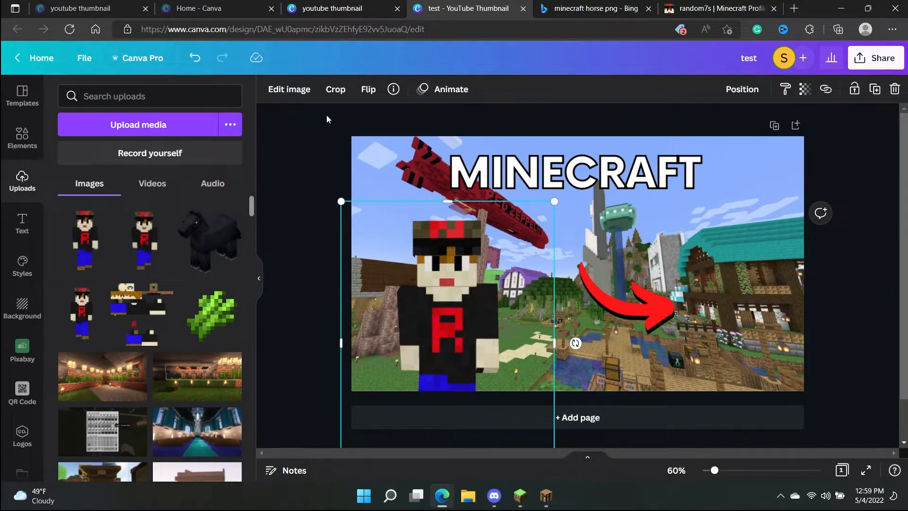
{"action": "left_click", "coordinate": [308, 96]}
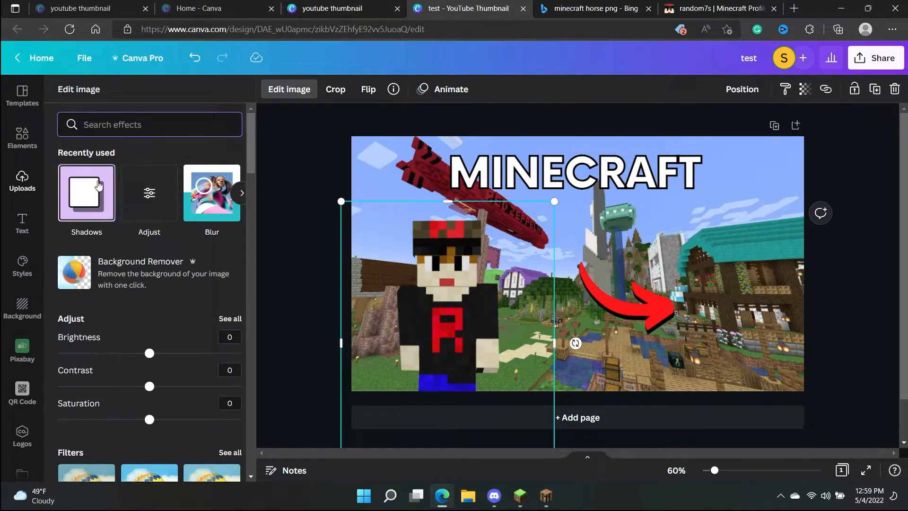
{"action": "left_click", "coordinate": [98, 188]}
{"action": "left_click", "coordinate": [152, 151]}
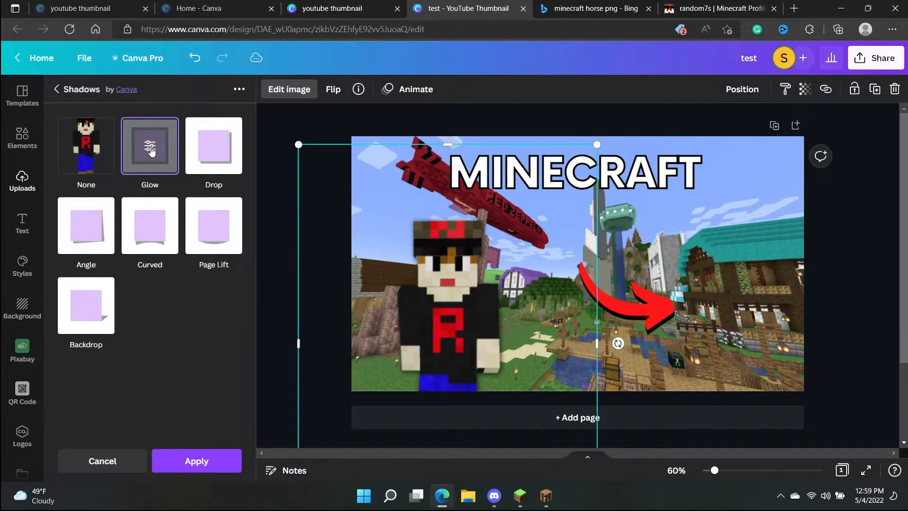
{"action": "left_click", "coordinate": [151, 149]}
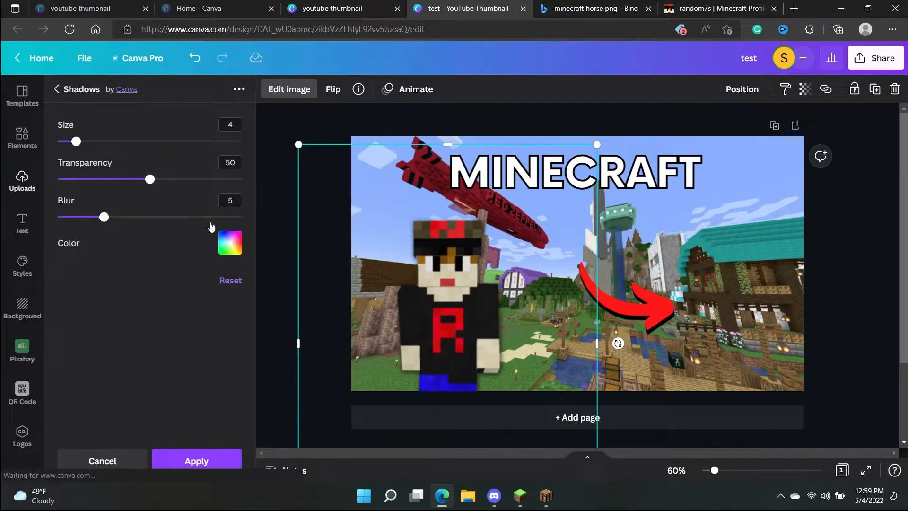
{"action": "left_click", "coordinate": [229, 246]}
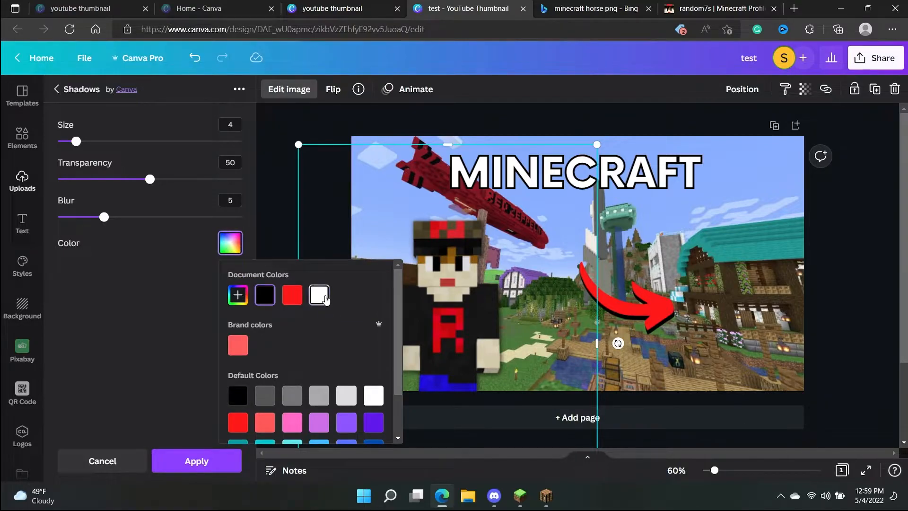
{"action": "left_click", "coordinate": [319, 295]}
{"action": "left_click", "coordinate": [197, 461]}
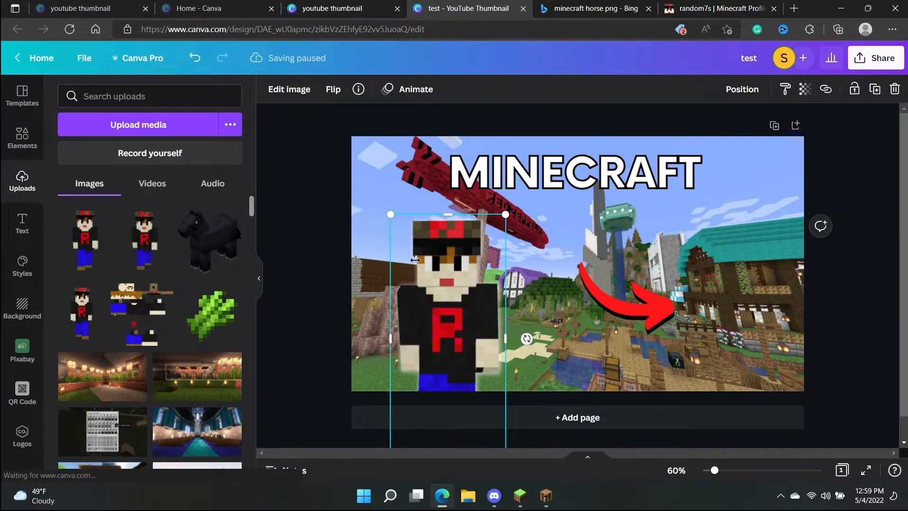
{"action": "left_click", "coordinate": [303, 206]}
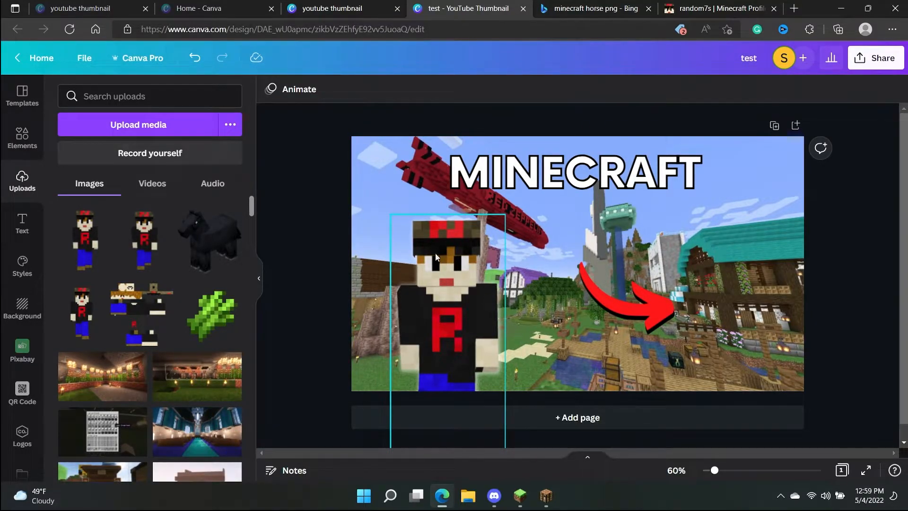
- Move the skin character closer to the page's left edge and nudge the "MINECRAFT" text slightly right
{"action": "left_click_drag", "start_coordinate": [453, 307], "coordinate": [429, 307]}
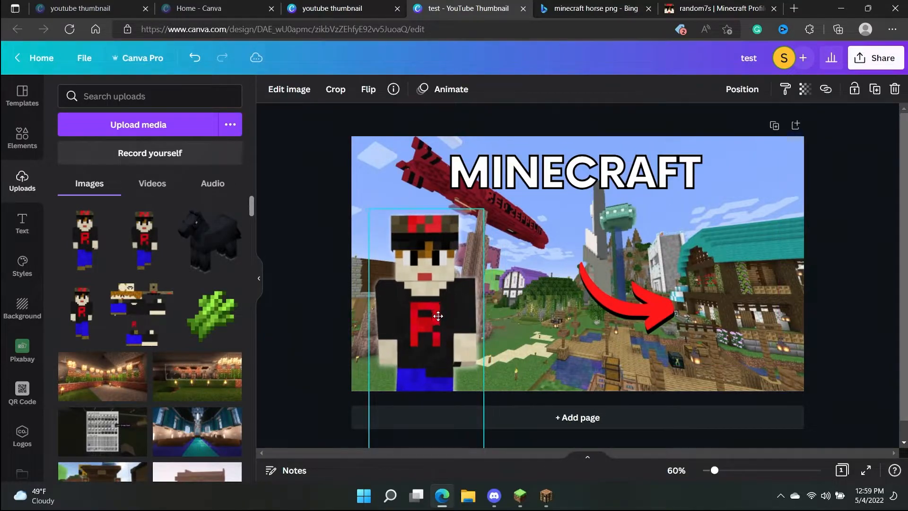
{"action": "left_click", "coordinate": [520, 293]}
{"action": "left_click_drag", "start_coordinate": [564, 175], "coordinate": [570, 174]}
- Shift the red arrow left, closer to the skin character
{"action": "left_click_drag", "start_coordinate": [655, 303], "coordinate": [629, 311]}
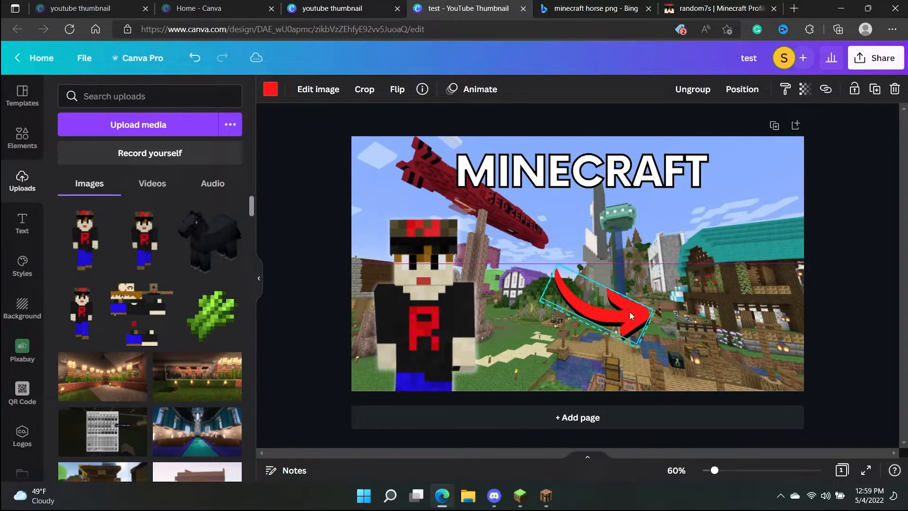
{"action": "left_click", "coordinate": [305, 244]}
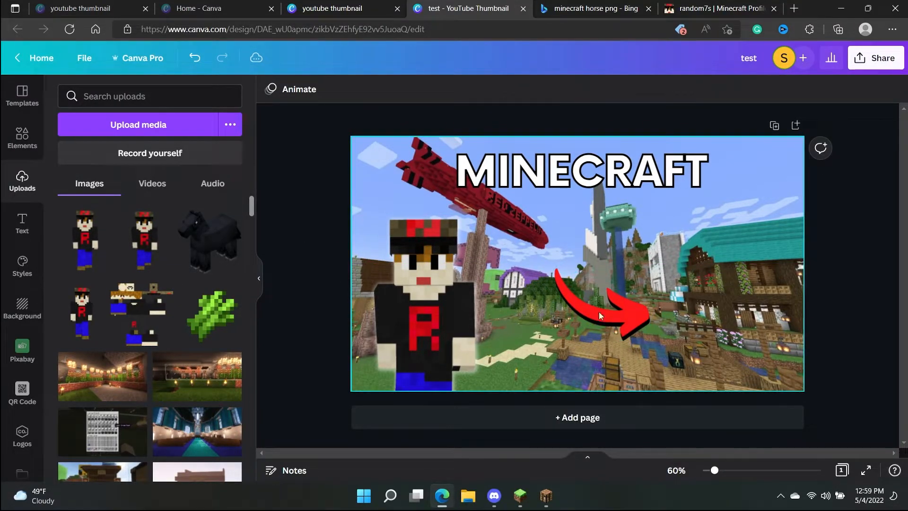
{"action": "left_click_drag", "start_coordinate": [627, 322], "coordinate": [607, 319]}
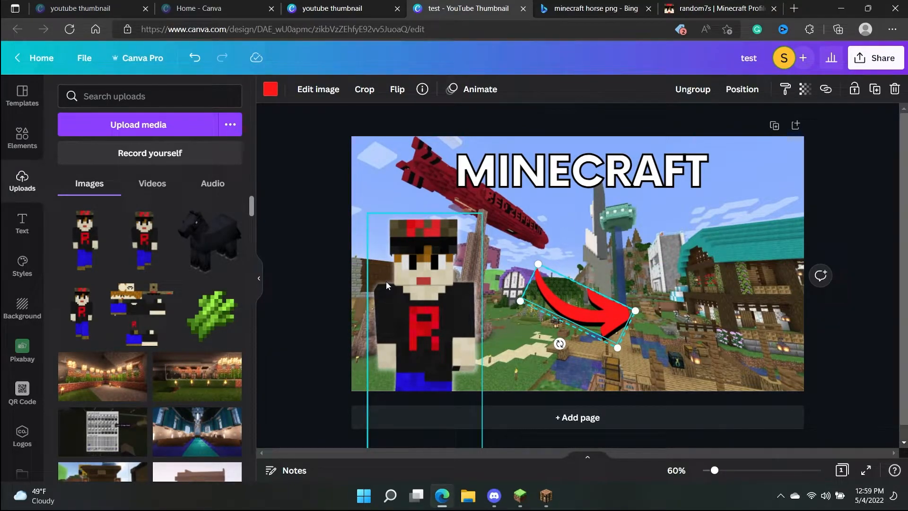
- Add the uploaded black horse image and position it tilted, facing inward and running partly past the page's right edge
{"action": "key", "text": "F11"}
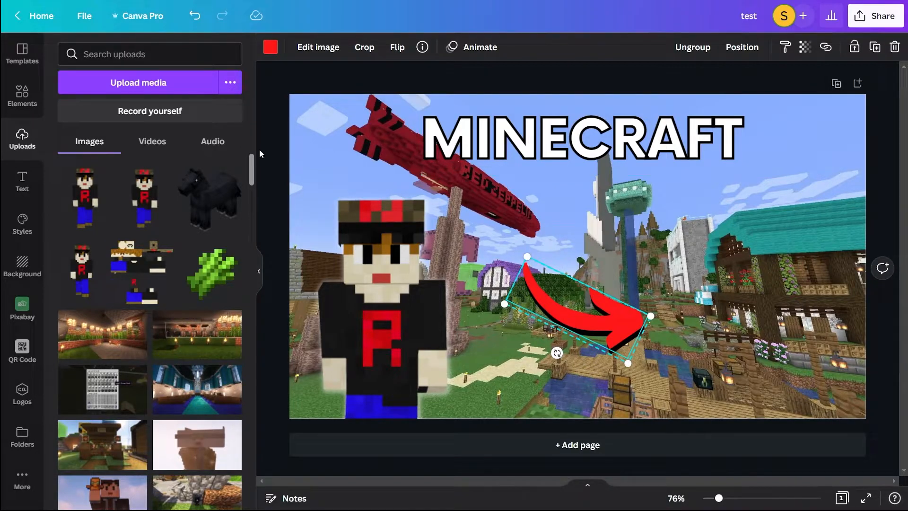
{"action": "left_click", "coordinate": [215, 203]}
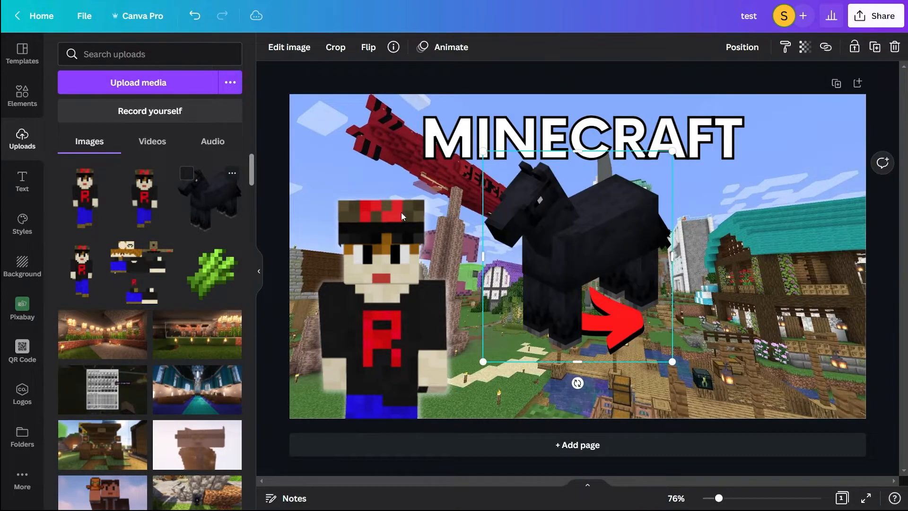
{"action": "left_click_drag", "start_coordinate": [651, 249], "coordinate": [844, 302]}
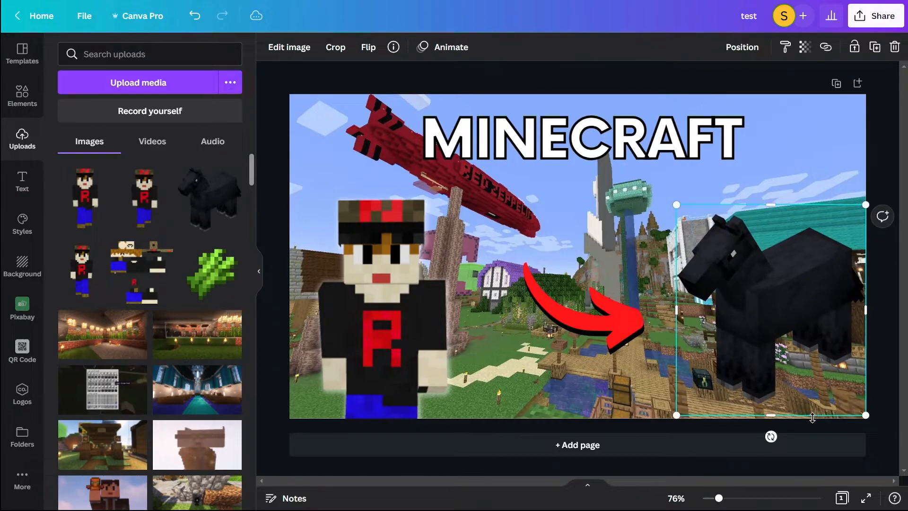
{"action": "left_click_drag", "start_coordinate": [791, 364], "coordinate": [842, 386]}
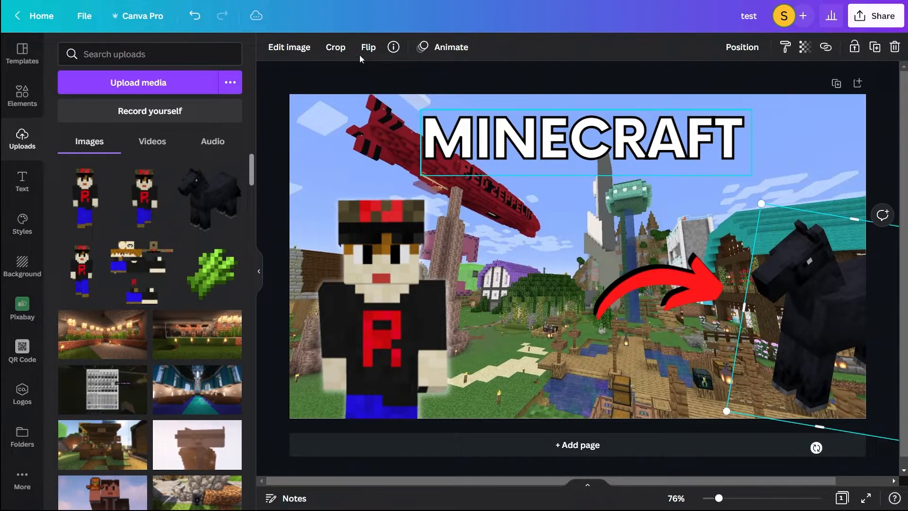
- Apply an Angle shadow to the horse and set the shadow color to white
{"action": "left_click", "coordinate": [306, 52]}
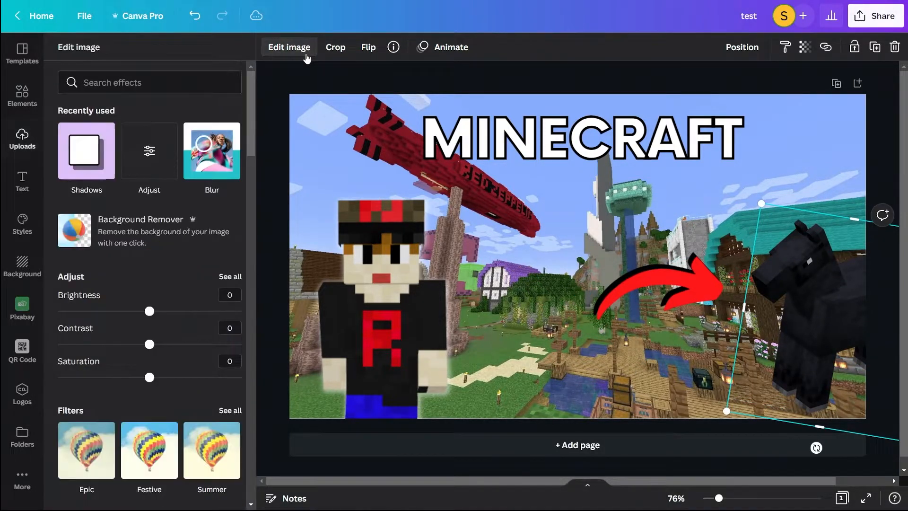
{"action": "left_click", "coordinate": [82, 152]}
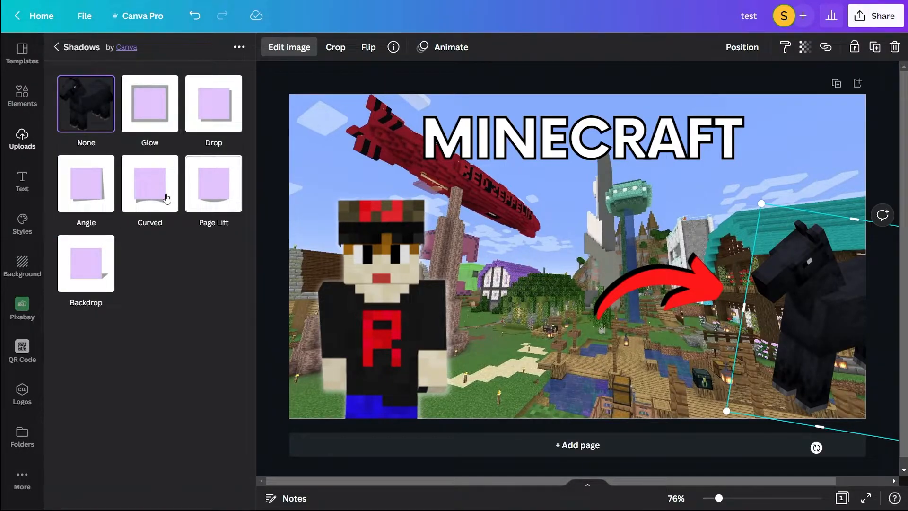
{"action": "left_click", "coordinate": [132, 187]}
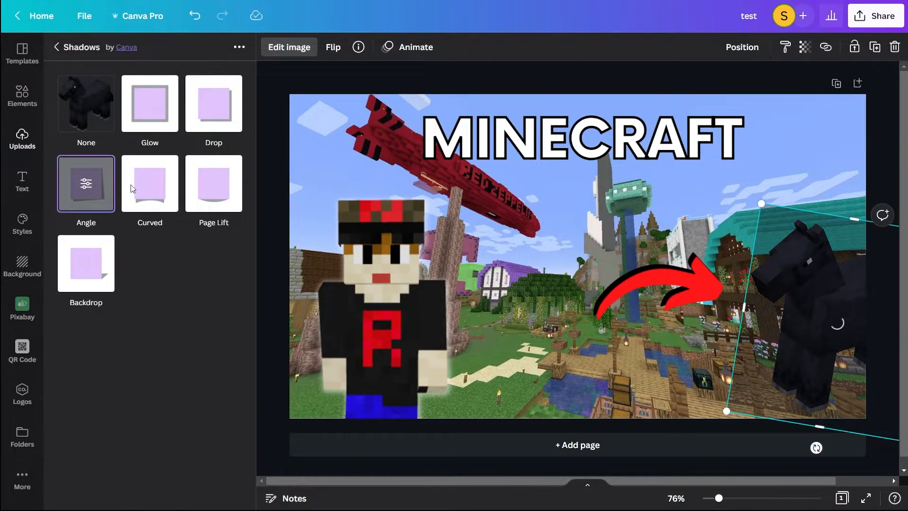
{"action": "left_click", "coordinate": [85, 186]}
{"action": "left_click", "coordinate": [230, 201]}
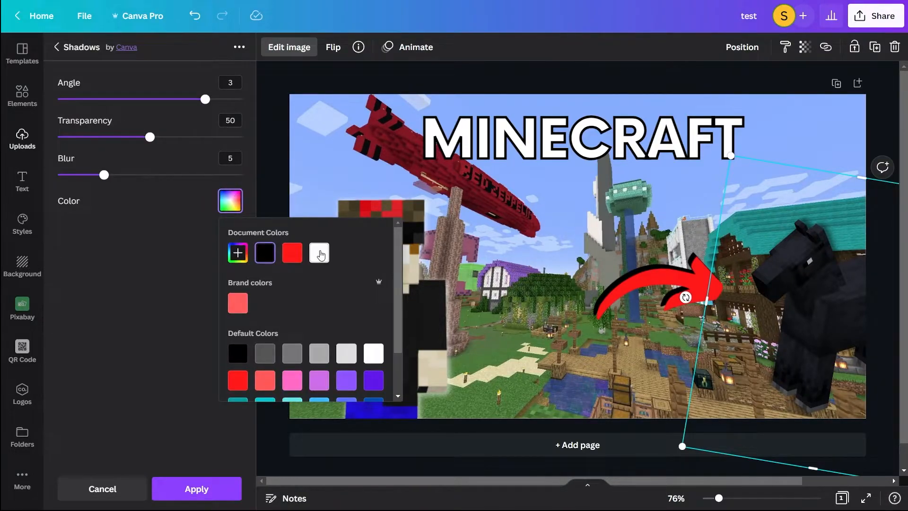
{"action": "left_click", "coordinate": [320, 254]}
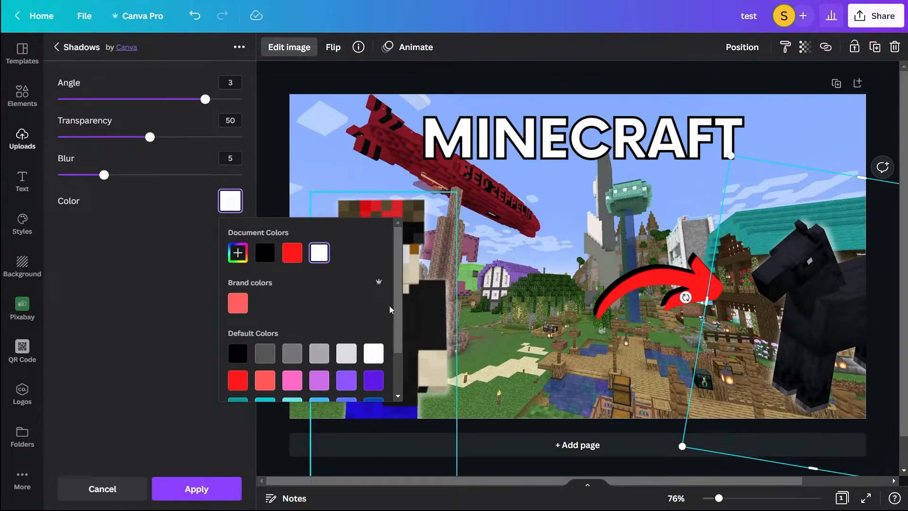
{"action": "left_click", "coordinate": [347, 381]}
{"action": "left_click", "coordinate": [320, 253]}
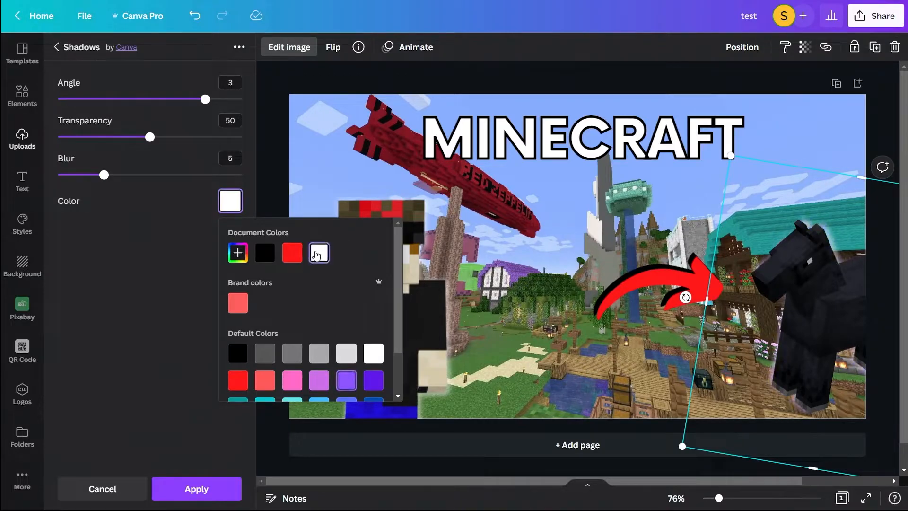
{"action": "left_click", "coordinate": [641, 295]}
{"action": "left_click", "coordinate": [790, 268]}
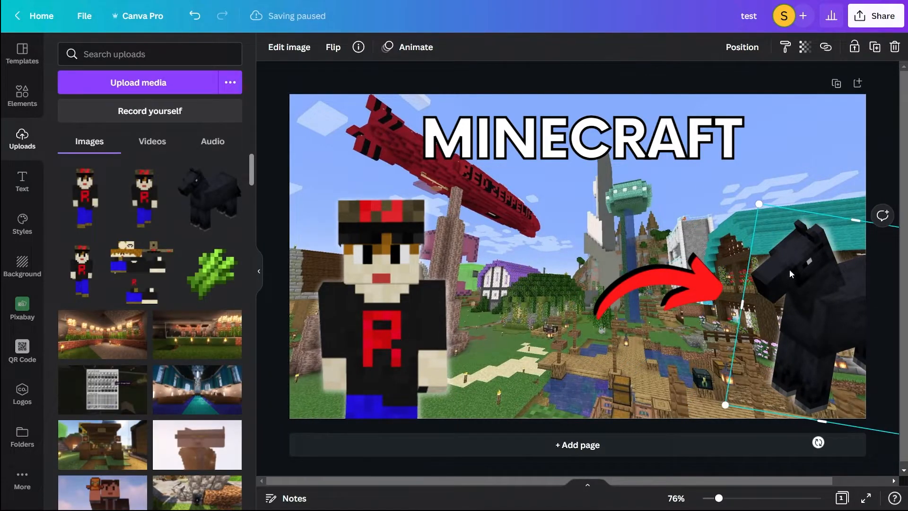
- Add the cartoon eyes graphic, shrink and tilt it, and place it over the horse's face
{"action": "left_click", "coordinate": [18, 100]}
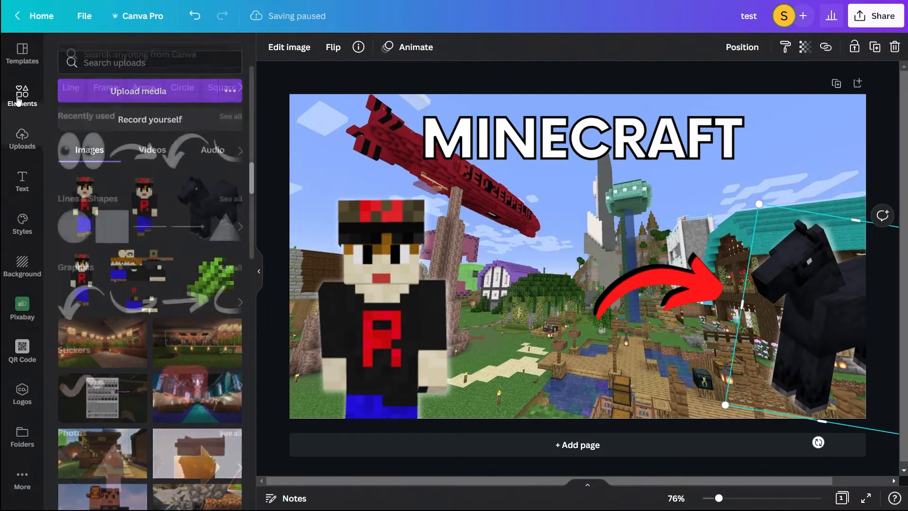
{"action": "left_click", "coordinate": [82, 156]}
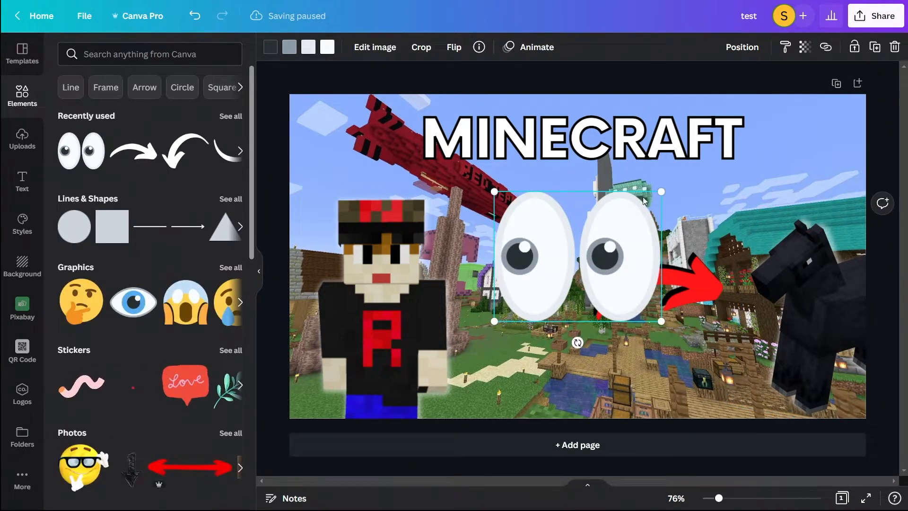
{"action": "left_click_drag", "start_coordinate": [662, 191], "coordinate": [796, 257]}
{"action": "left_click_drag", "start_coordinate": [793, 310], "coordinate": [766, 301]}
{"action": "left_click_drag", "start_coordinate": [813, 271], "coordinate": [811, 266]}
{"action": "left_click", "coordinate": [771, 339]}
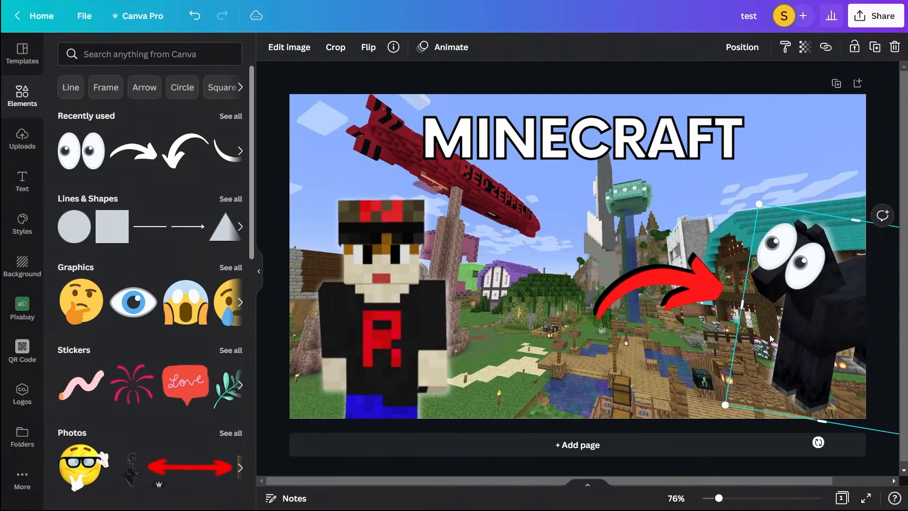
- Shrink the cartoon eyes slightly to fit the horse's head better
{"action": "left_click", "coordinate": [795, 258]}
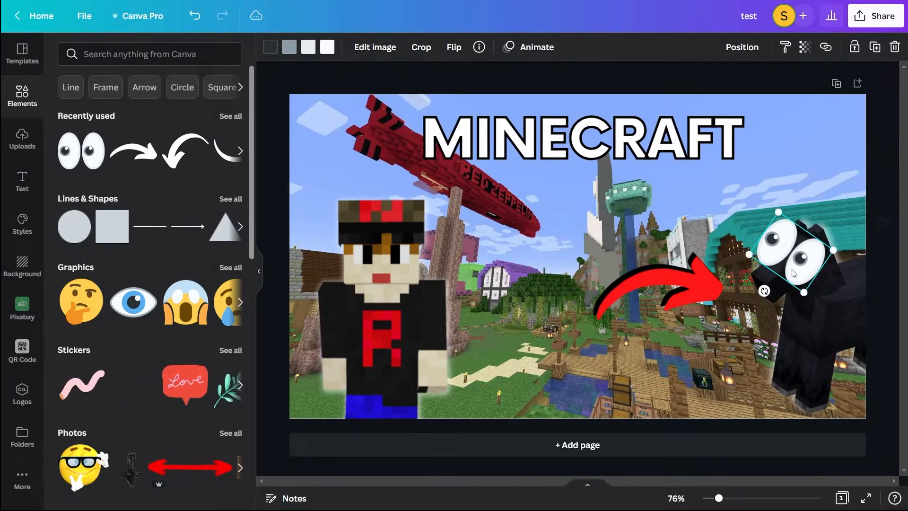
{"action": "left_click", "coordinate": [711, 382]}
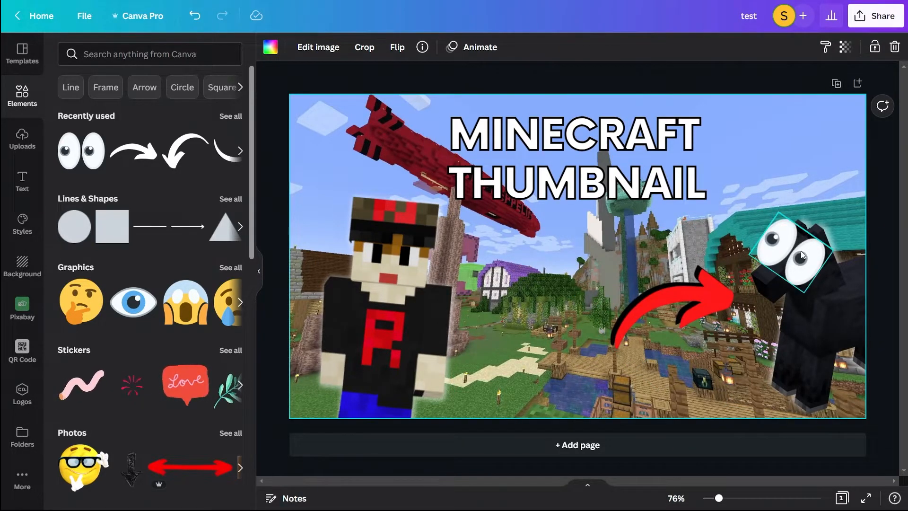
{"action": "left_click", "coordinate": [805, 283]}
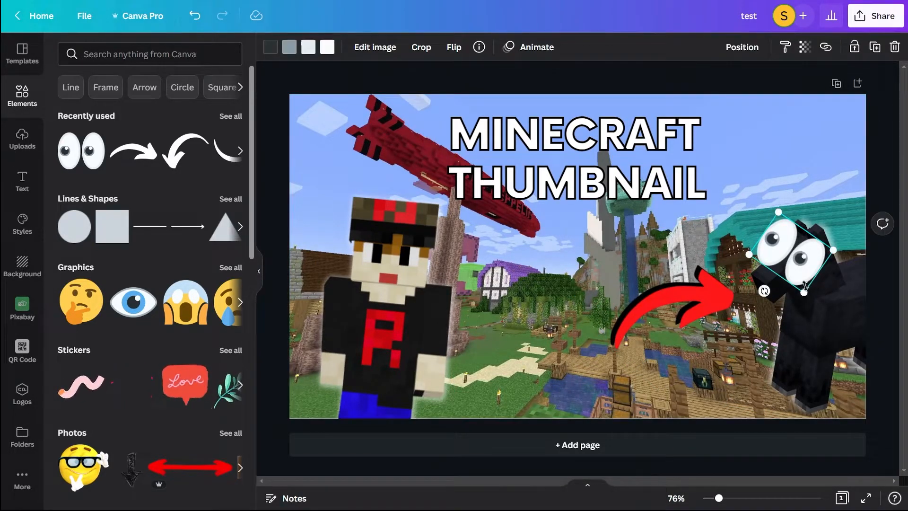
{"action": "left_click_drag", "start_coordinate": [804, 283], "coordinate": [800, 272]}
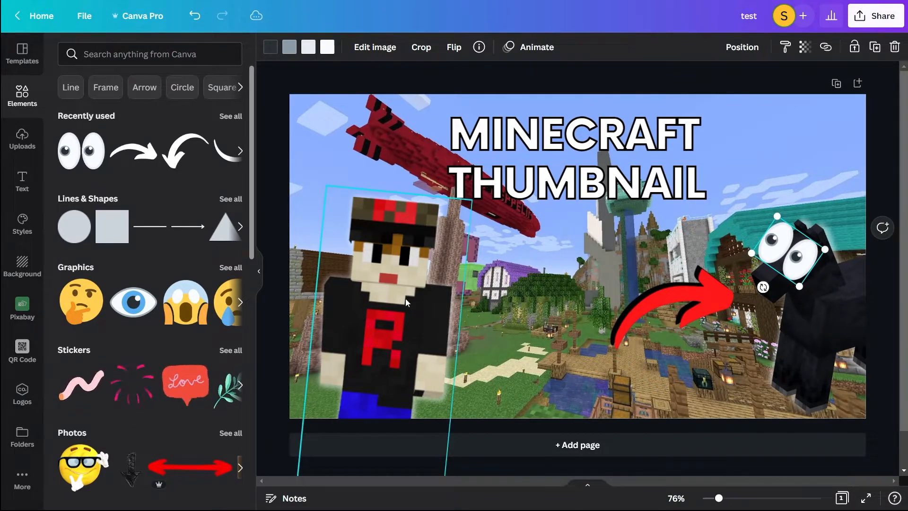
- Search the elements for "square", add a square outline and stretch it around the whole page as a border
{"action": "left_click", "coordinate": [127, 61]}
{"action": "type", "text": "square"}
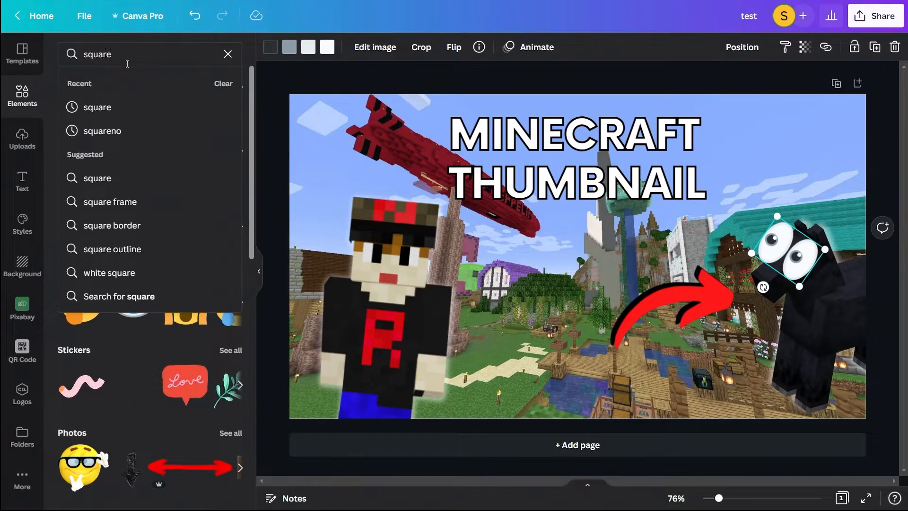
{"action": "key", "text": "Return"}
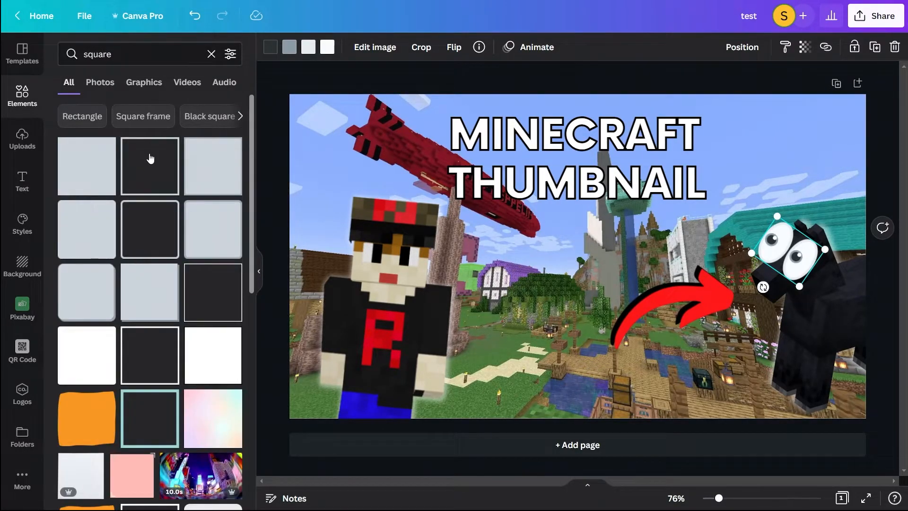
{"action": "left_click", "coordinate": [151, 175]}
{"action": "left_click_drag", "start_coordinate": [559, 274], "coordinate": [359, 195]}
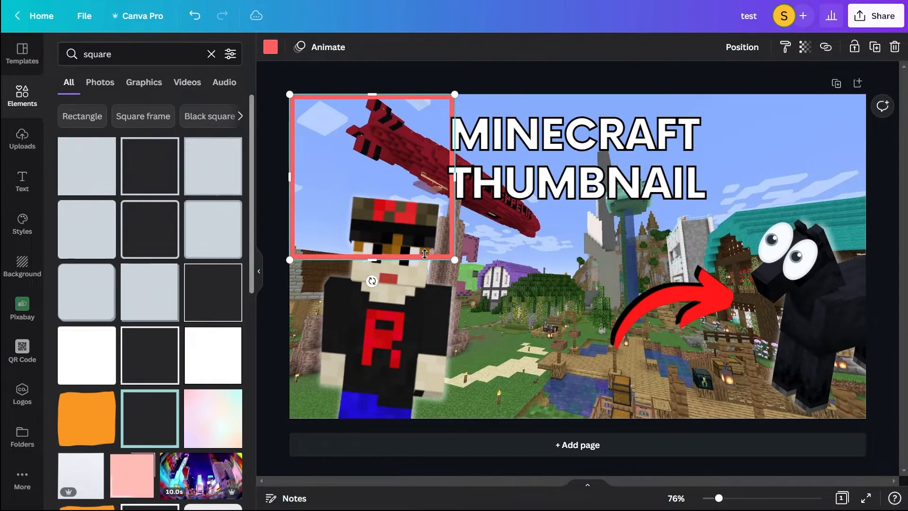
{"action": "left_click_drag", "start_coordinate": [454, 258], "coordinate": [681, 356]}
{"action": "left_click_drag", "start_coordinate": [614, 255], "coordinate": [868, 256]}
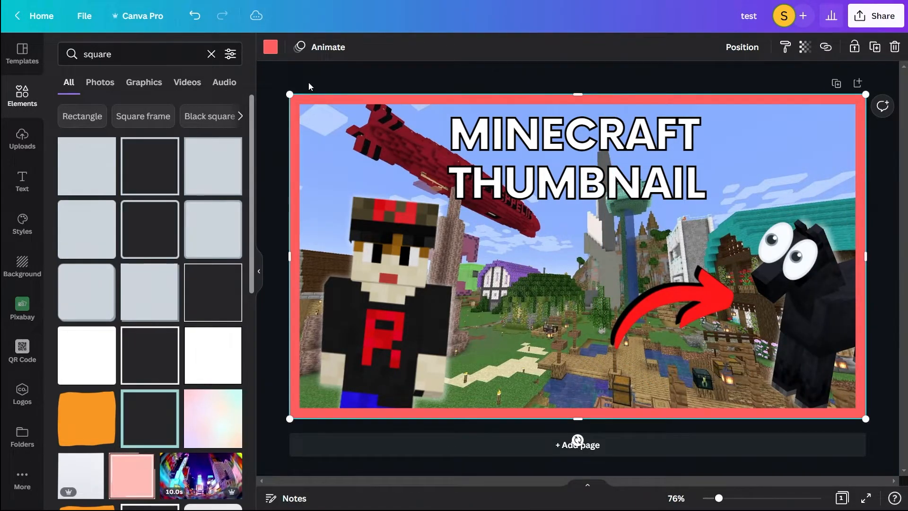
- Recolor the page border with the blue from the skin character's photo colors
{"action": "left_click", "coordinate": [271, 46]}
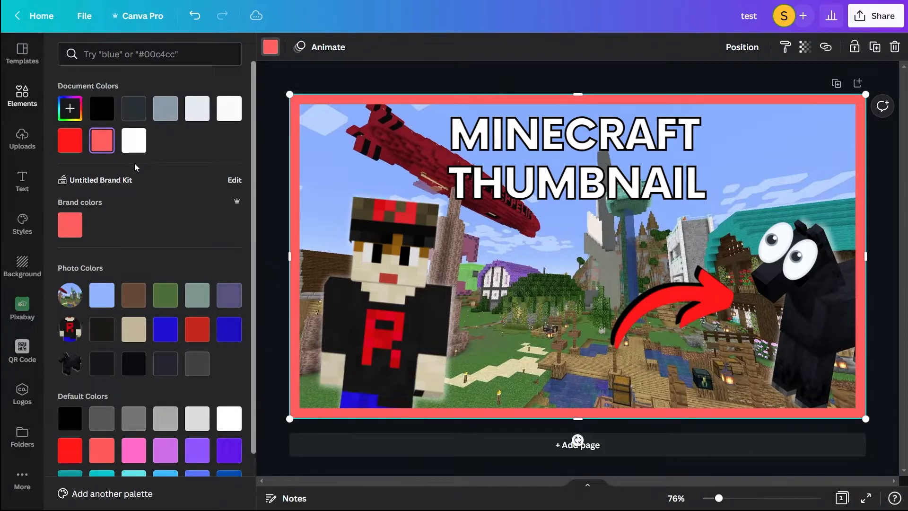
{"action": "left_click", "coordinate": [175, 336]}
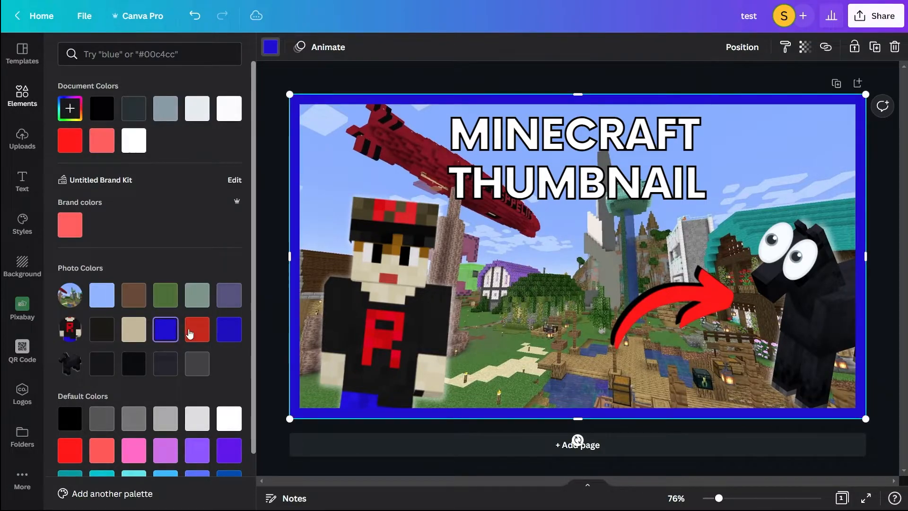
{"action": "left_click", "coordinate": [274, 155]}
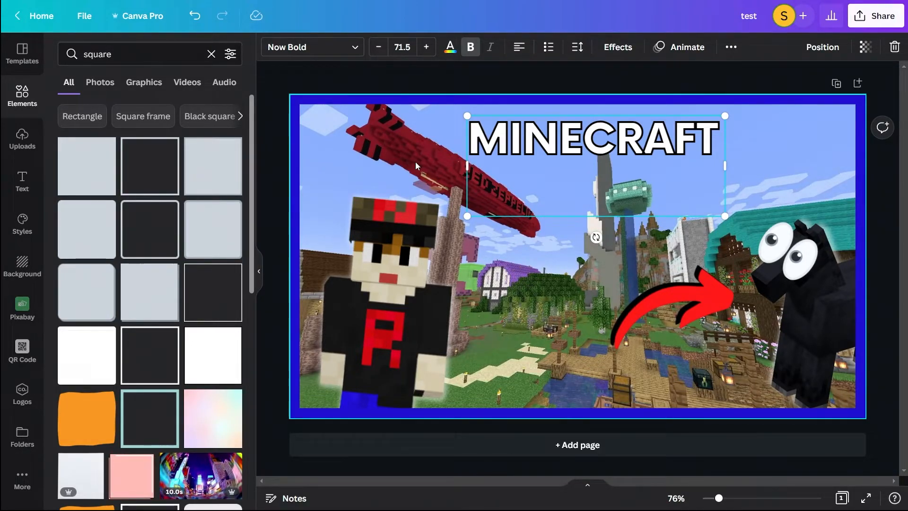
- Delete the blue border and the town background image from the page
{"action": "left_click", "coordinate": [295, 154]}
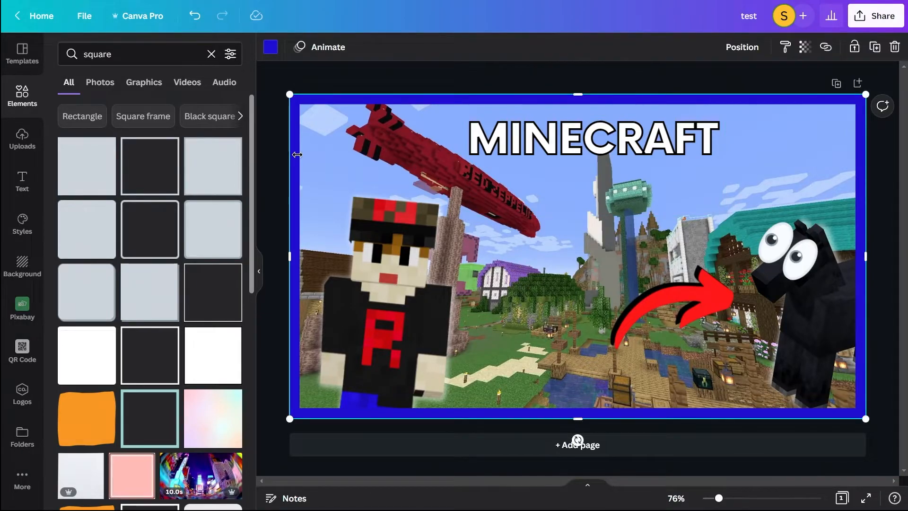
{"action": "key", "text": "Delete"}
{"action": "left_click", "coordinate": [382, 292]}
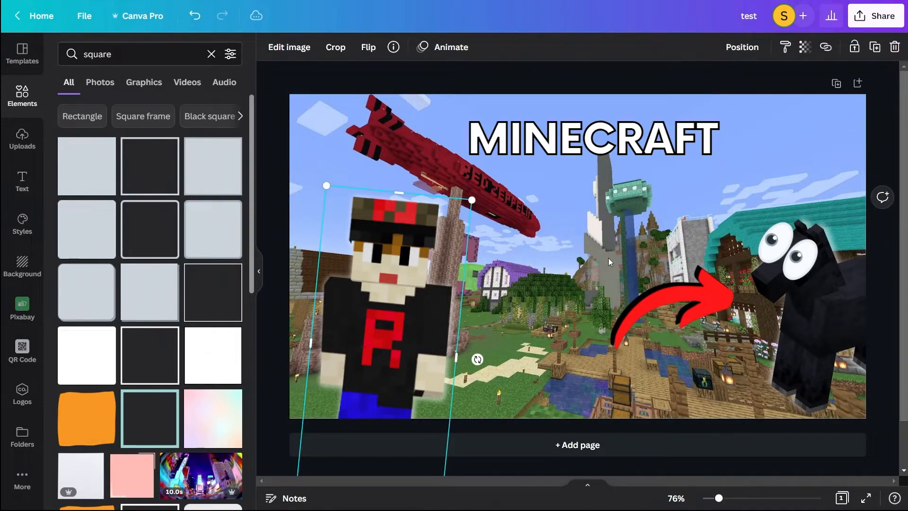
{"action": "left_click", "coordinate": [583, 232]}
{"action": "key", "text": "Delete"}
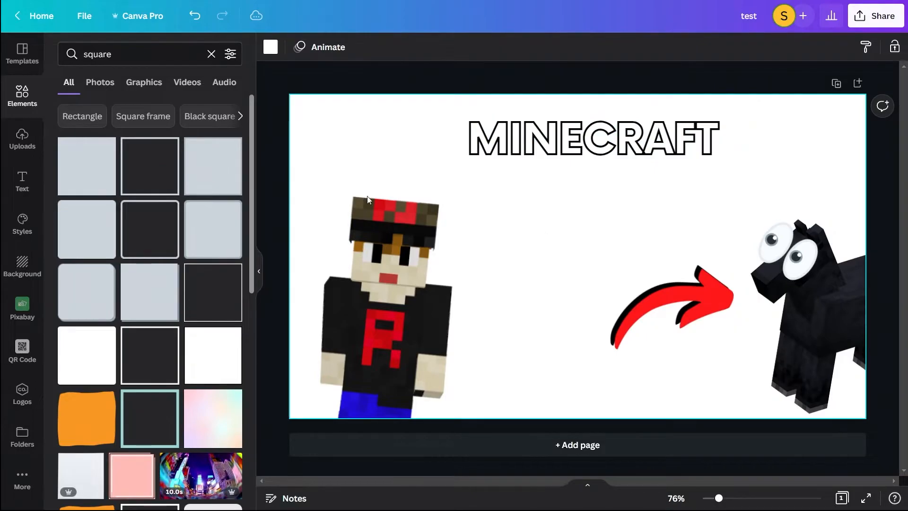
- Search the elements for "frames", add the torn-paper frame and place it over the skin character's head in the page's upper left area
{"action": "left_click", "coordinate": [22, 140]}
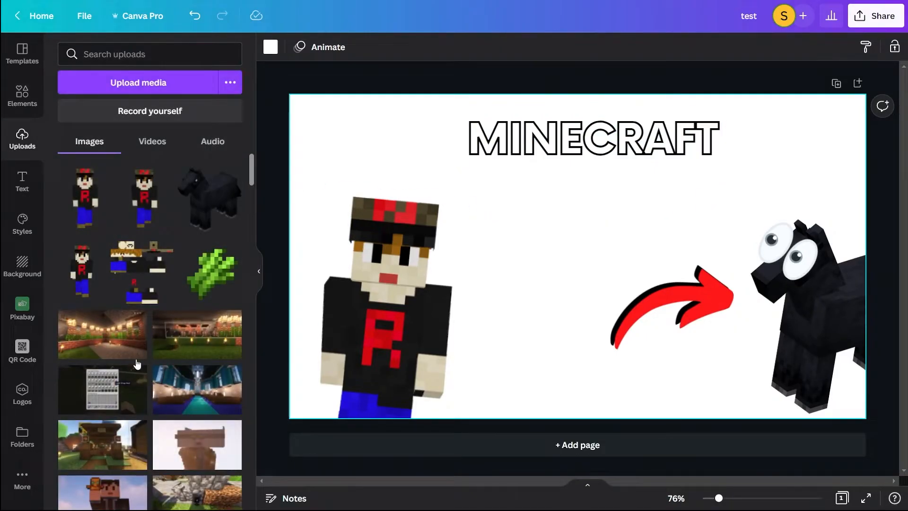
{"action": "scroll", "coordinate": [136, 364], "scroll_direction": "down", "scroll_amount": 3}
{"action": "left_click", "coordinate": [28, 92]}
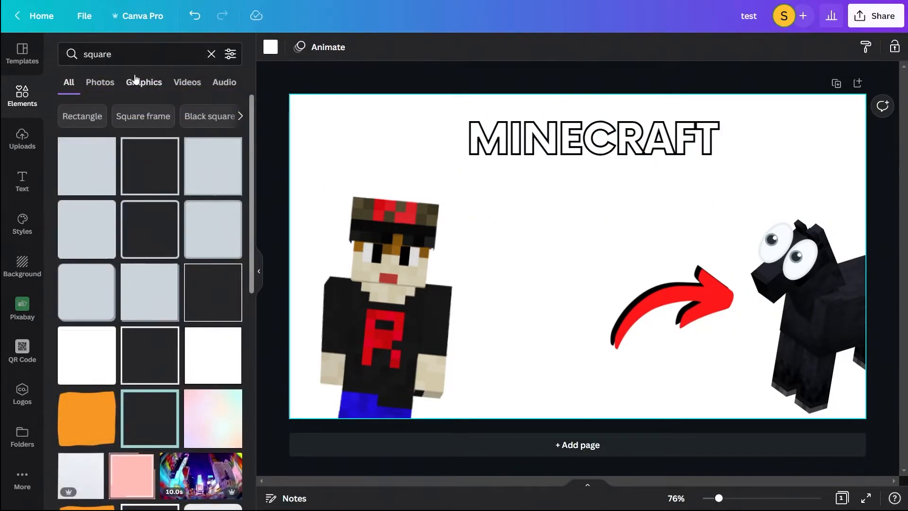
{"action": "left_click", "coordinate": [145, 56]}
{"action": "double_click", "coordinate": [146, 57]}
{"action": "type", "text": "frames"}
{"action": "key", "text": "Return"}
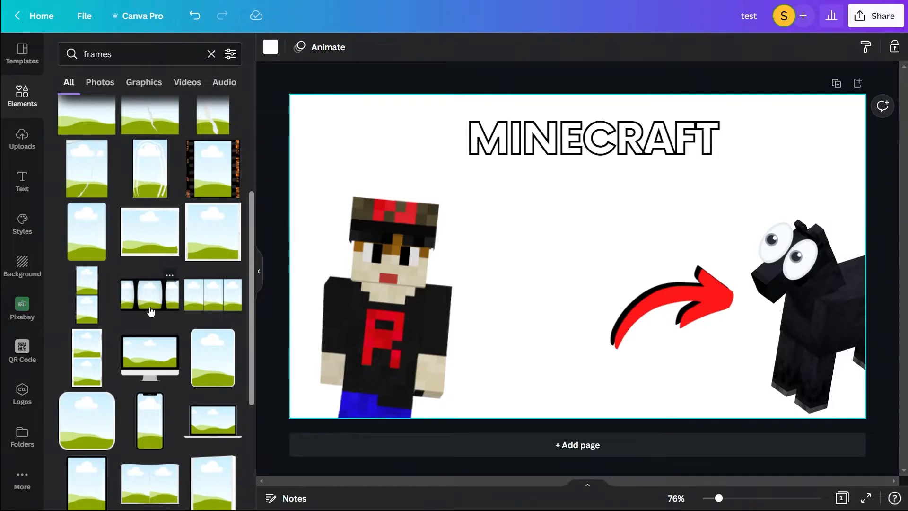
{"action": "scroll", "coordinate": [178, 436], "scroll_direction": "down", "scroll_amount": 4}
{"action": "left_click", "coordinate": [213, 345]}
{"action": "left_click_drag", "start_coordinate": [524, 274], "coordinate": [336, 209]}
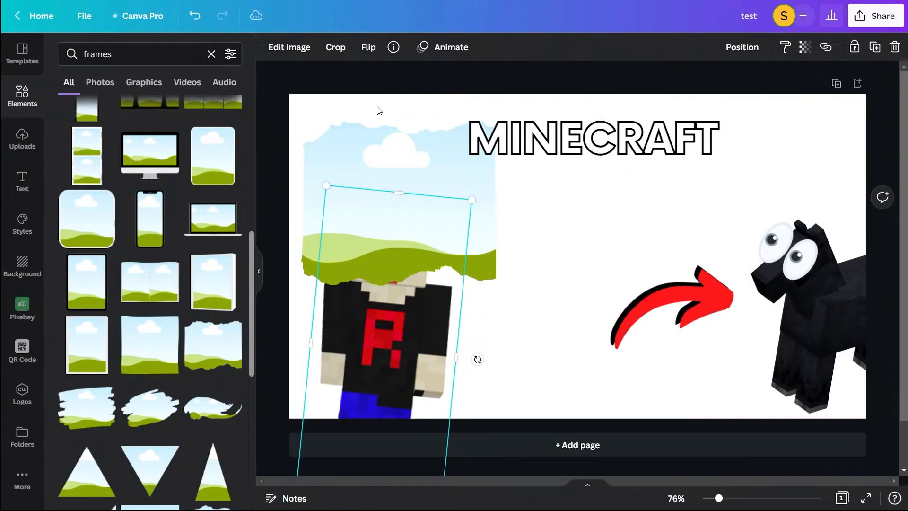
- Bring the skin character forward so it sits in front of the torn-paper frame
{"action": "left_click", "coordinate": [739, 58]}
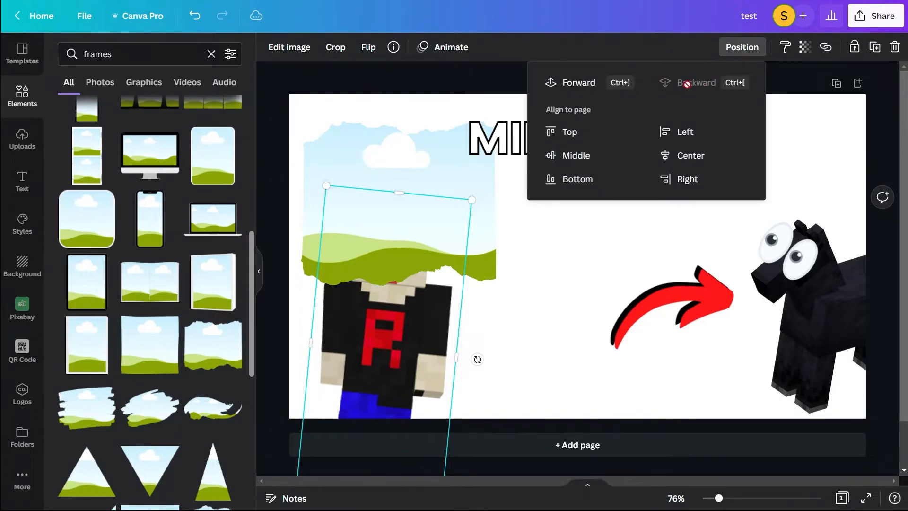
{"action": "left_click", "coordinate": [571, 84]}
{"action": "left_click", "coordinate": [584, 319]}
- Rotate the red arrow to point toward the torn-paper frame and move it below the "MINECRAFT" title
{"action": "left_click", "coordinate": [651, 322]}
{"action": "left_click_drag", "start_coordinate": [724, 355], "coordinate": [500, 166]}
{"action": "left_click_drag", "start_coordinate": [656, 328], "coordinate": [591, 266]}
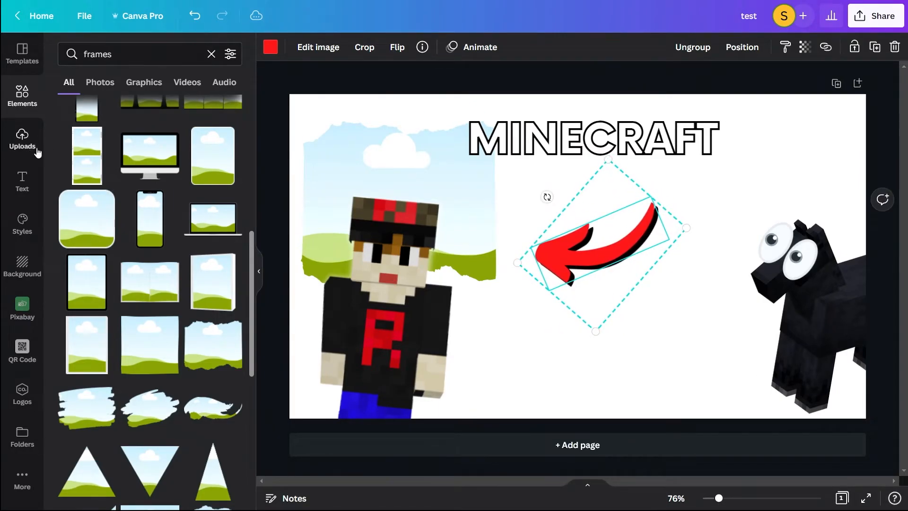
- Fill the torn-paper frame with the uploaded screenshot of the lit brick room
{"action": "left_click", "coordinate": [22, 139]}
{"action": "left_click_drag", "start_coordinate": [99, 236], "coordinate": [424, 176]}
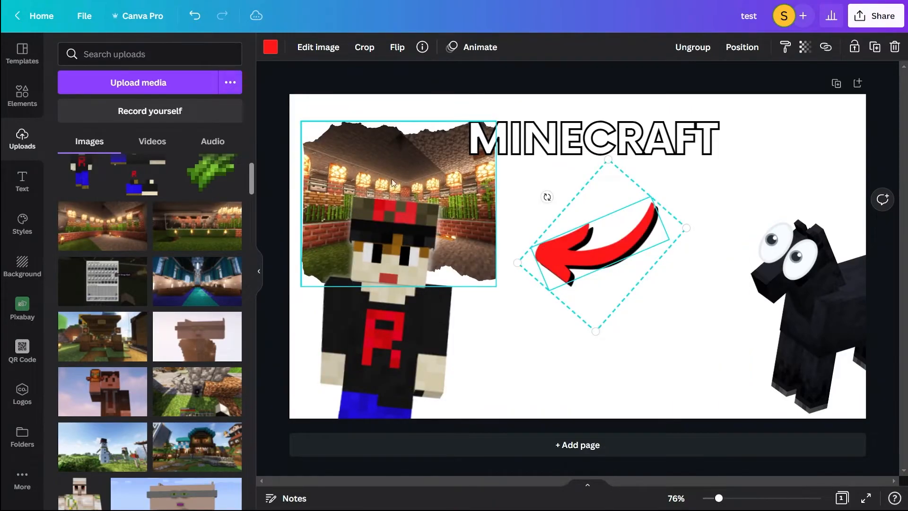
- Add the uploaded teal-curtained hall screenshot, enlarge it to cover the whole page and send it to the back
{"action": "left_click_drag", "start_coordinate": [188, 239], "coordinate": [108, 230]}
{"action": "left_click", "coordinate": [197, 292]}
{"action": "left_click_drag", "start_coordinate": [409, 175], "coordinate": [492, 223]}
{"action": "left_click_drag", "start_coordinate": [448, 186], "coordinate": [253, 116]}
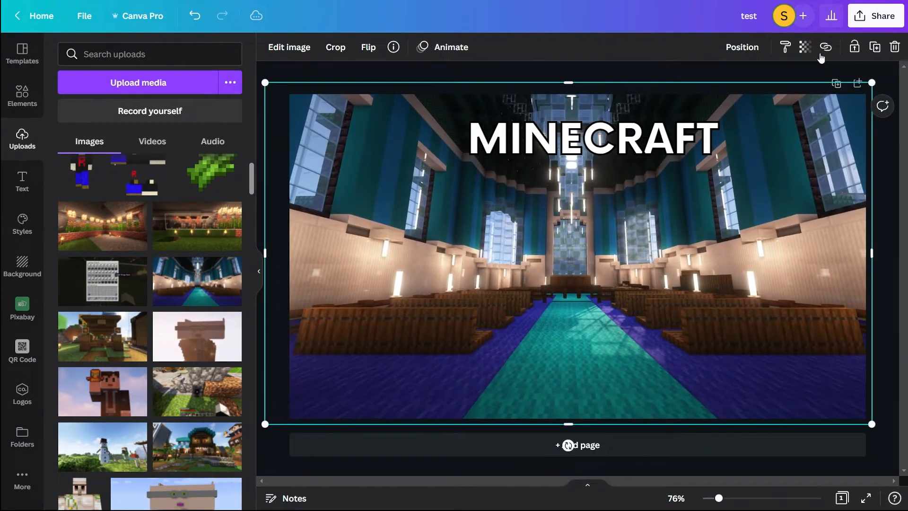
{"action": "left_click", "coordinate": [753, 50]}
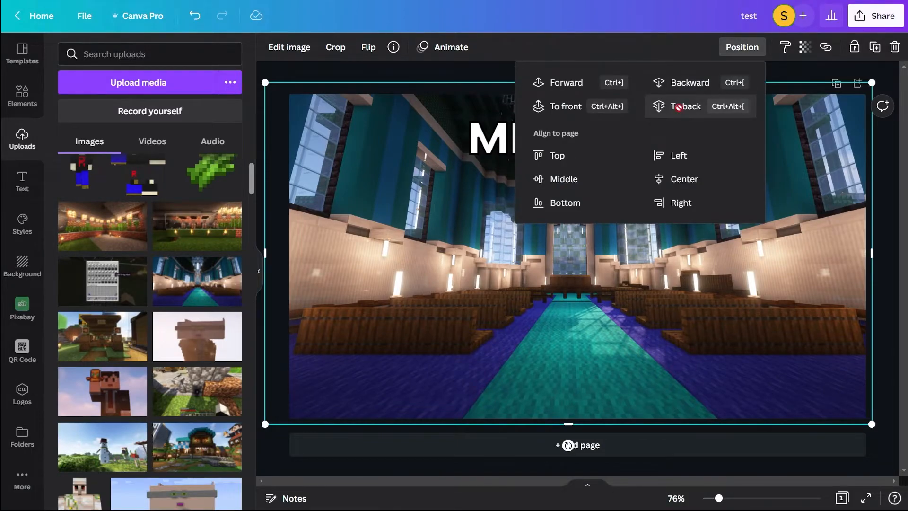
{"action": "left_click", "coordinate": [686, 106]}
{"action": "left_click", "coordinate": [342, 88]}
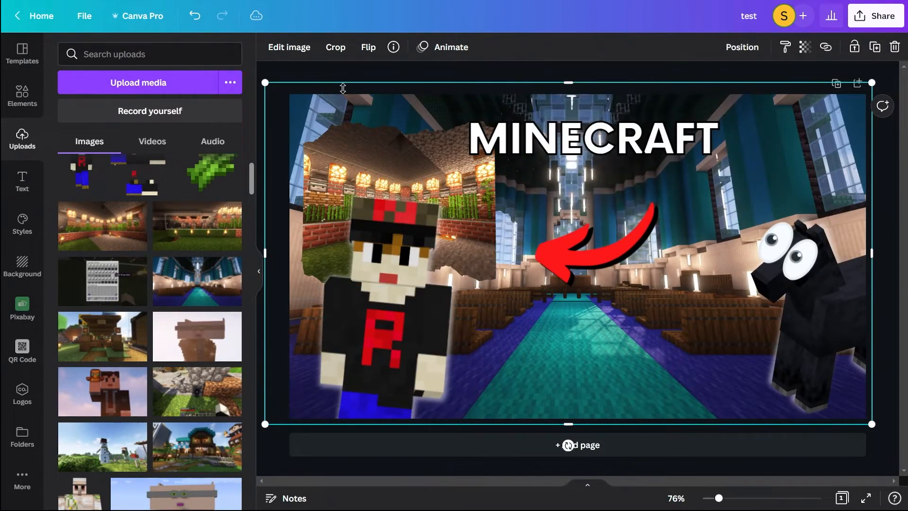
- Move the skin character to the page's right side and enlarge the torn-paper frame across the page's left half
{"action": "left_click_drag", "start_coordinate": [422, 376], "coordinate": [804, 352]}
{"action": "left_click", "coordinate": [485, 277]}
{"action": "left_click_drag", "start_coordinate": [505, 308], "coordinate": [578, 357]}
{"action": "left_click_drag", "start_coordinate": [485, 290], "coordinate": [462, 313]}
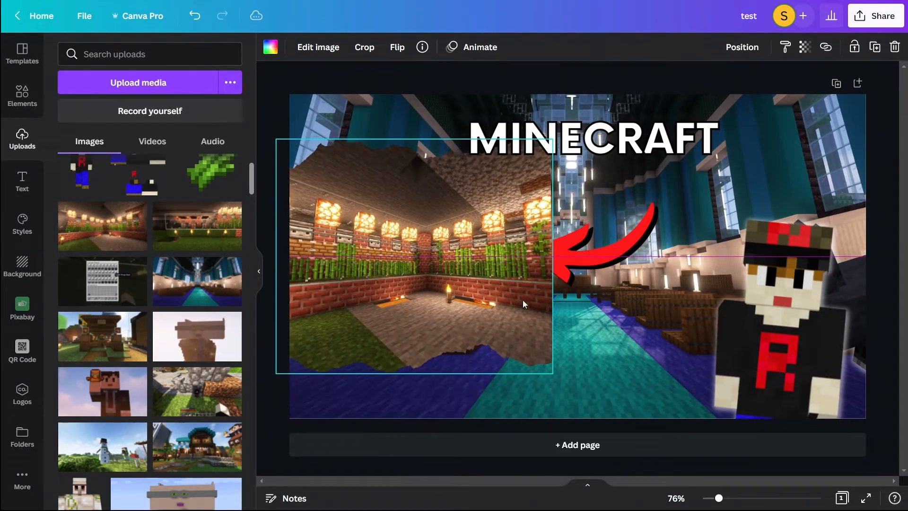
- Bring the red arrow in front of the torn-paper frame and place it overlapping the frame's right edge
{"action": "mouse_move", "coordinate": [594, 248]}
{"action": "left_mouse_down"}
{"action": "mouse_move", "coordinate": [631, 241]}
{"action": "mouse_move", "coordinate": [605, 240]}
{"action": "left_mouse_up"}
{"action": "left_click", "coordinate": [742, 49]}
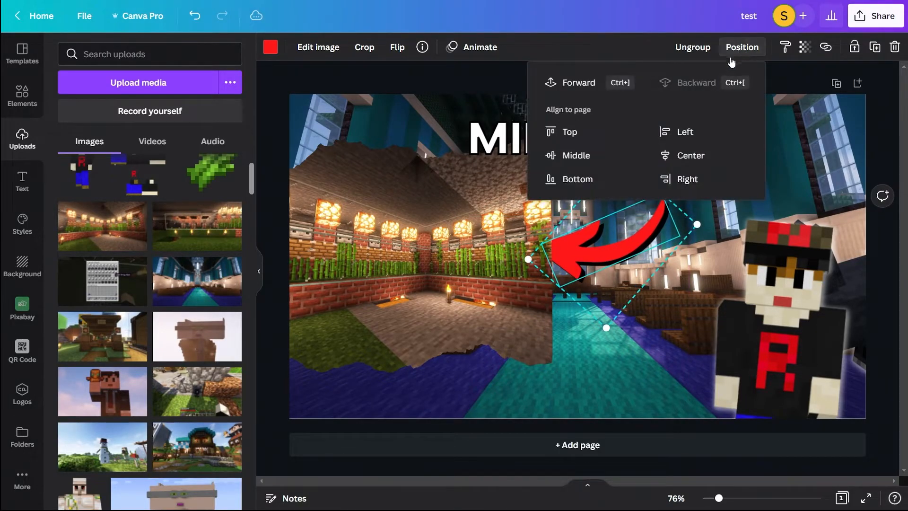
{"action": "left_click", "coordinate": [578, 85]}
{"action": "left_click_drag", "start_coordinate": [594, 259], "coordinate": [558, 261]}
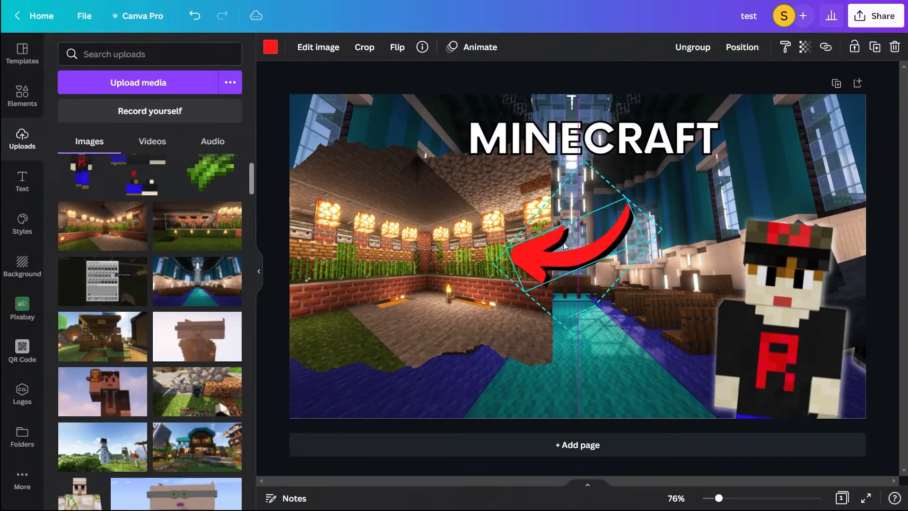
{"action": "left_click", "coordinate": [742, 47]}
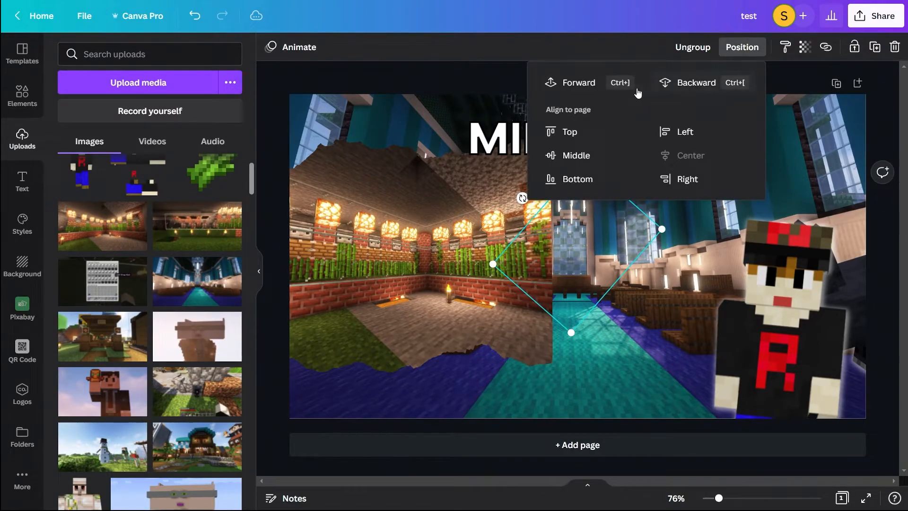
{"action": "left_click", "coordinate": [569, 90]}
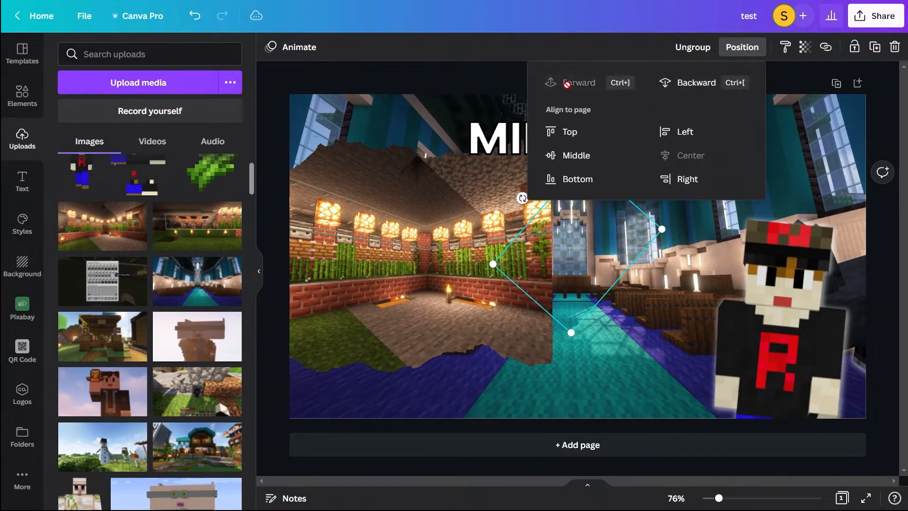
{"action": "left_click", "coordinate": [606, 388]}
{"action": "left_click_drag", "start_coordinate": [582, 257], "coordinate": [586, 267]}
- Delete the googly-eyed horse, move the skin character closer to the arrow and shift the torn-paper frame slightly down
{"action": "left_click_drag", "start_coordinate": [795, 334], "coordinate": [717, 295]}
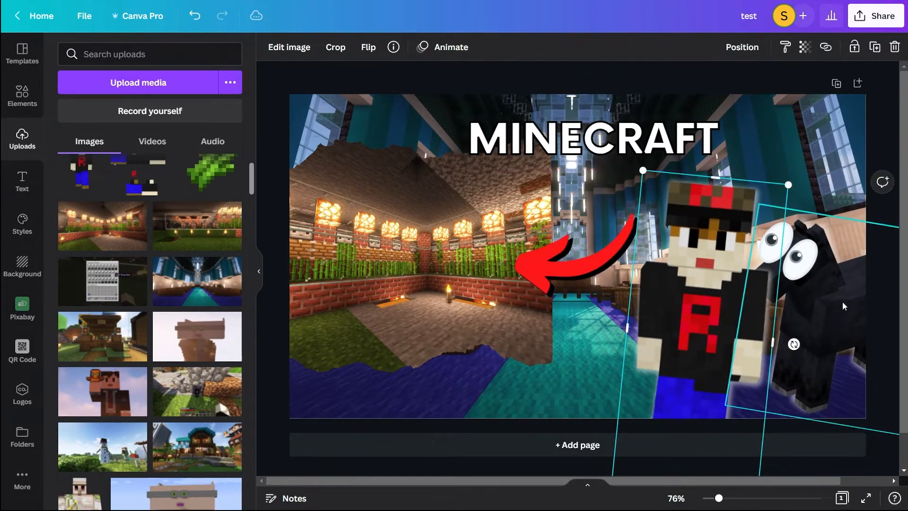
{"action": "left_click_drag", "start_coordinate": [843, 305], "coordinate": [587, 370]}
{"action": "key", "text": "Delete"}
{"action": "left_click_drag", "start_coordinate": [711, 322], "coordinate": [728, 318]}
{"action": "left_click_drag", "start_coordinate": [436, 338], "coordinate": [435, 352]}
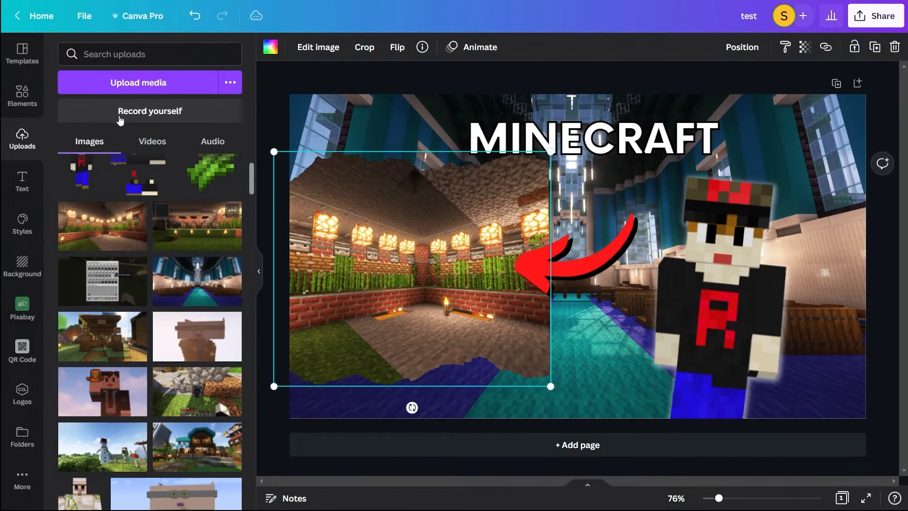
- Delete the torn-paper frame and place the red arrow so it points at the skin character on the page's left side
{"action": "left_click", "coordinate": [22, 95]}
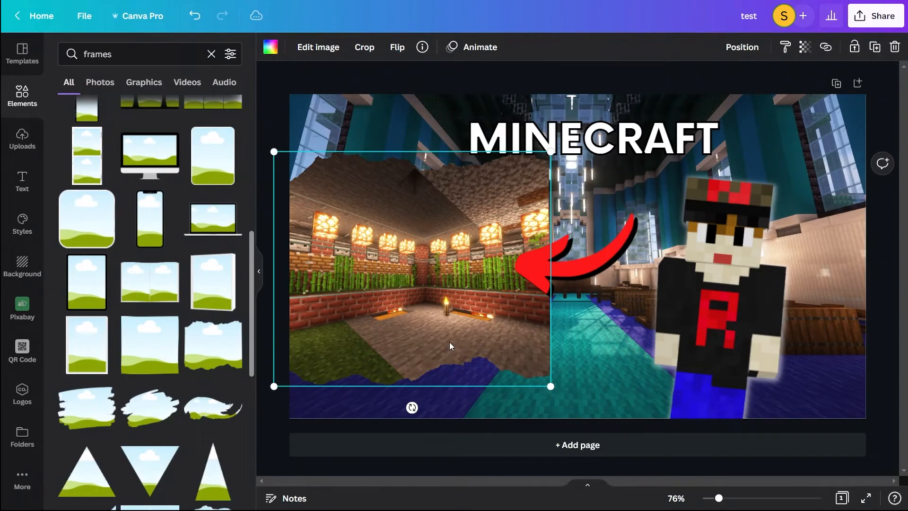
{"action": "key", "text": "Delete"}
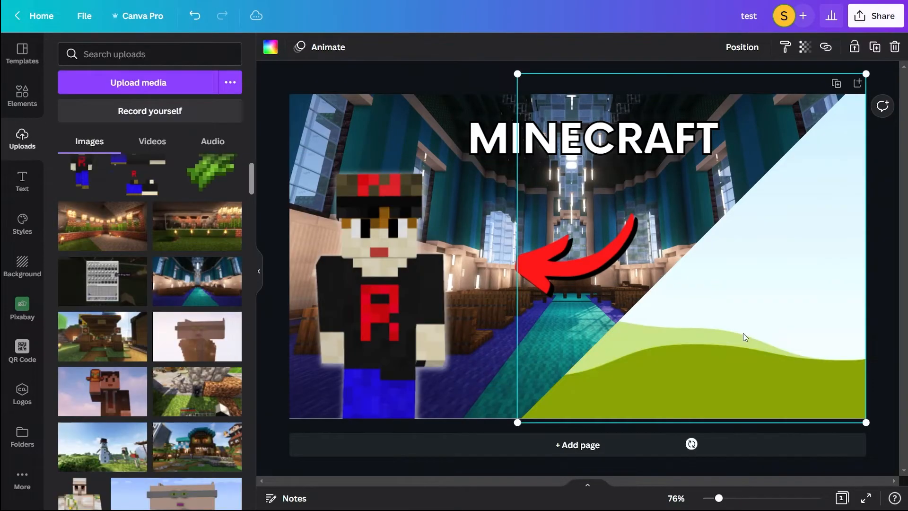
{"action": "left_click_drag", "start_coordinate": [543, 261], "coordinate": [712, 313]}
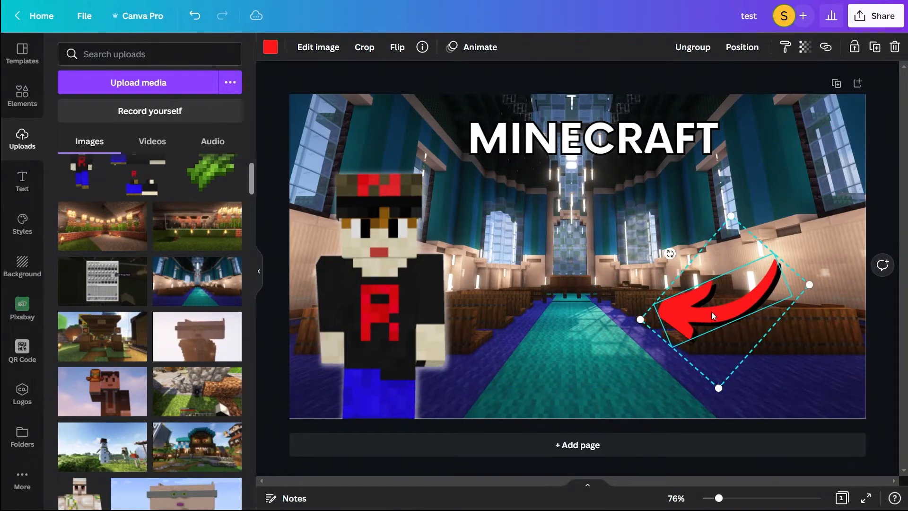
{"action": "left_click_drag", "start_coordinate": [711, 311], "coordinate": [542, 262]}
{"action": "left_click", "coordinate": [22, 95]}
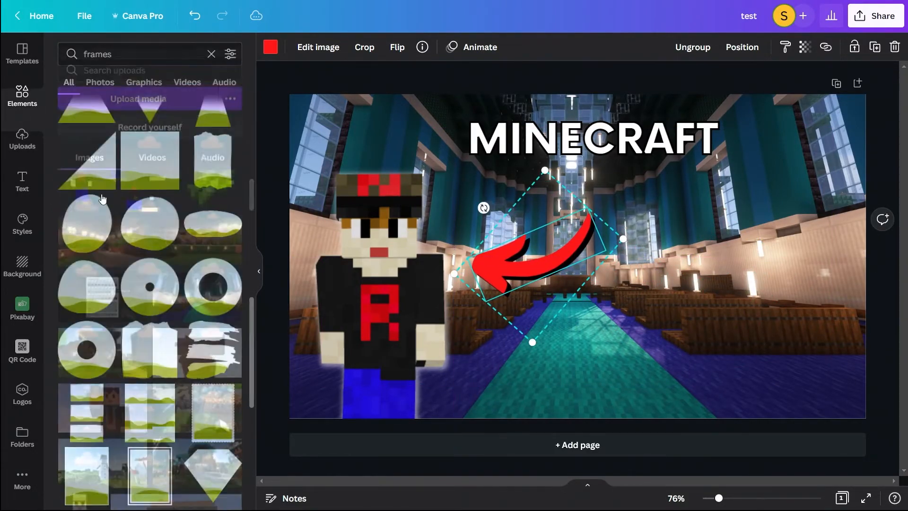
{"action": "scroll", "coordinate": [119, 220], "scroll_direction": "down", "scroll_amount": 7}
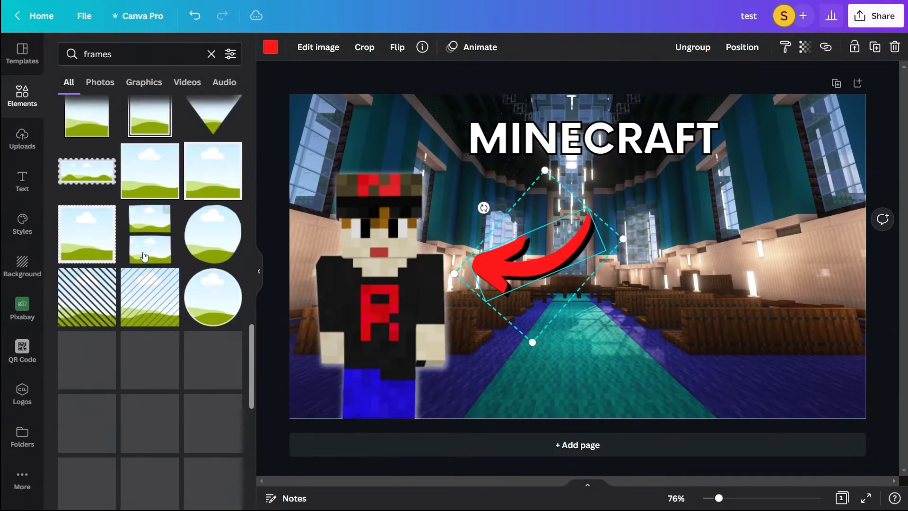
{"action": "scroll", "coordinate": [142, 253], "scroll_direction": "down", "scroll_amount": 4}
{"action": "scroll", "coordinate": [142, 254], "scroll_direction": "up", "scroll_amount": 1}
- Add the uploaded villager image, enlarge it and stand it on the page's right side along the lower edge
{"action": "left_click", "coordinate": [23, 138]}
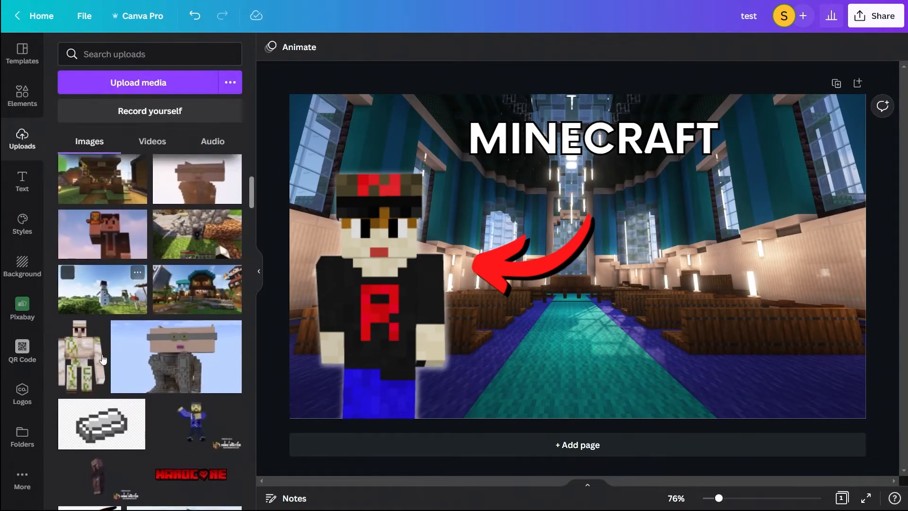
{"action": "scroll", "coordinate": [88, 356], "scroll_direction": "up", "scroll_amount": 6}
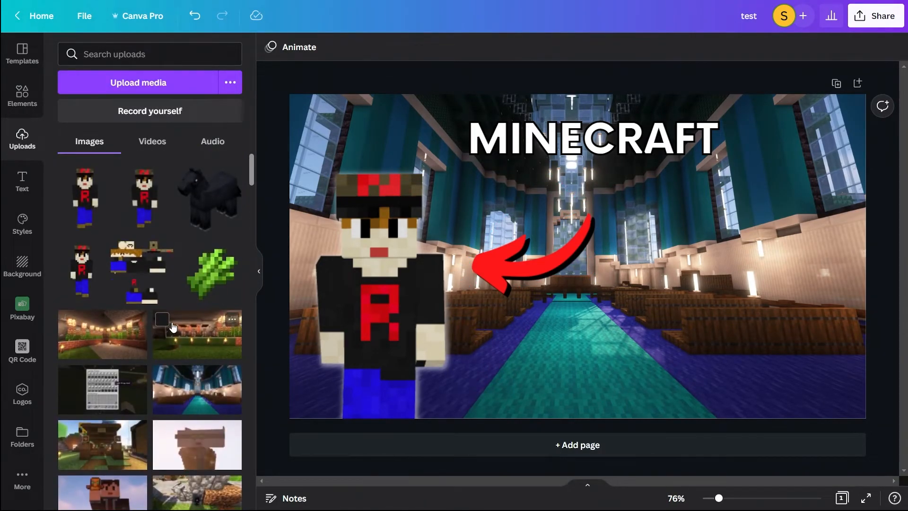
{"action": "scroll", "coordinate": [156, 336], "scroll_direction": "down", "scroll_amount": 15}
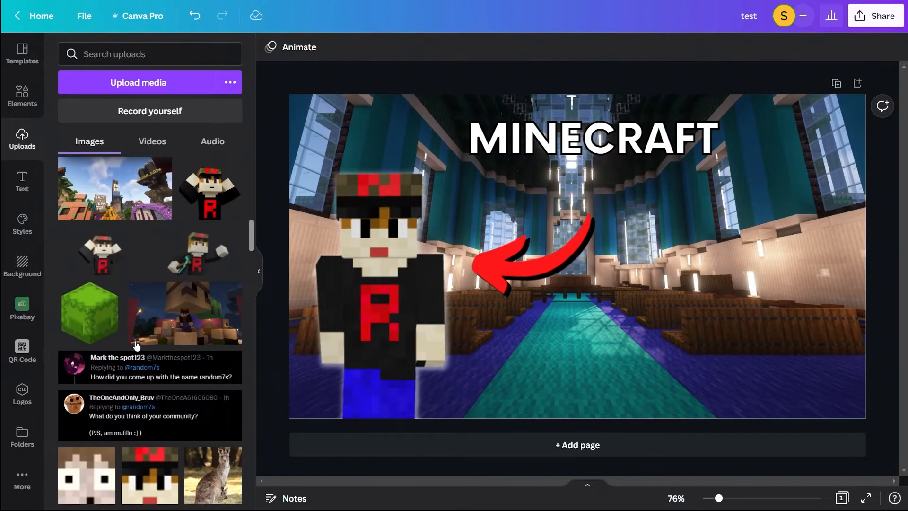
{"action": "scroll", "coordinate": [137, 344], "scroll_direction": "down", "scroll_amount": 5}
{"action": "left_click", "coordinate": [223, 223]}
{"action": "left_click_drag", "start_coordinate": [578, 270], "coordinate": [746, 309]}
{"action": "left_click_drag", "start_coordinate": [794, 194], "coordinate": [817, 152]}
{"action": "left_click_drag", "start_coordinate": [778, 261], "coordinate": [778, 292]}
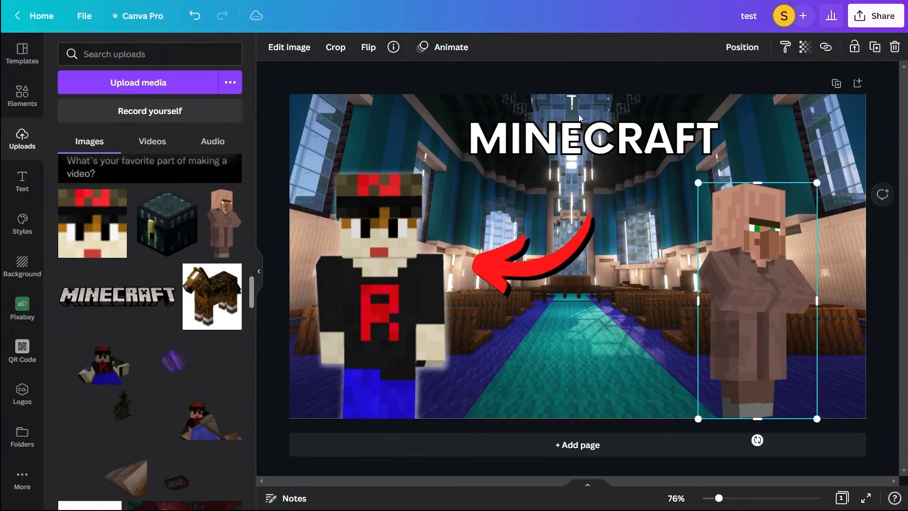
- Flip the villager horizontally to face the skin character, and remove the red arrow between them
{"action": "left_click", "coordinate": [369, 47]}
{"action": "left_click", "coordinate": [407, 77]}
{"action": "left_click", "coordinate": [596, 330]}
{"action": "left_click", "coordinate": [607, 281]}
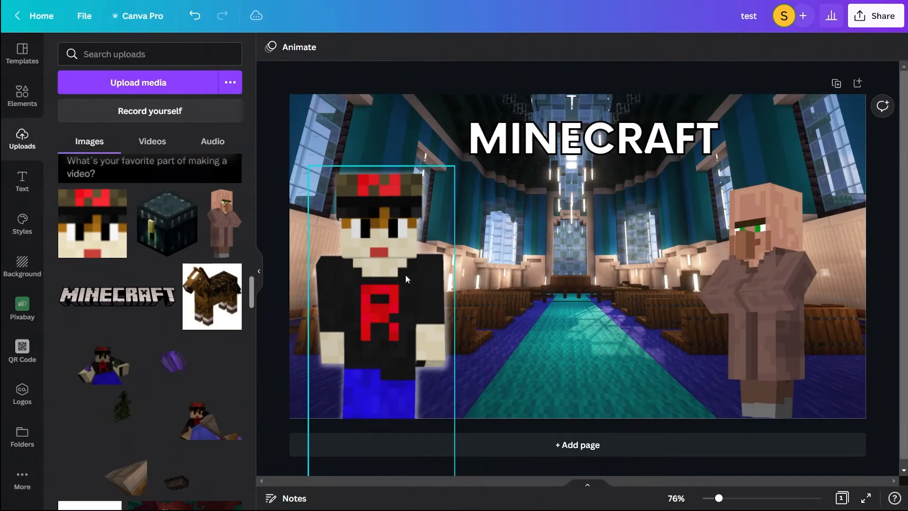
{"action": "left_click_drag", "start_coordinate": [406, 273], "coordinate": [430, 275]}
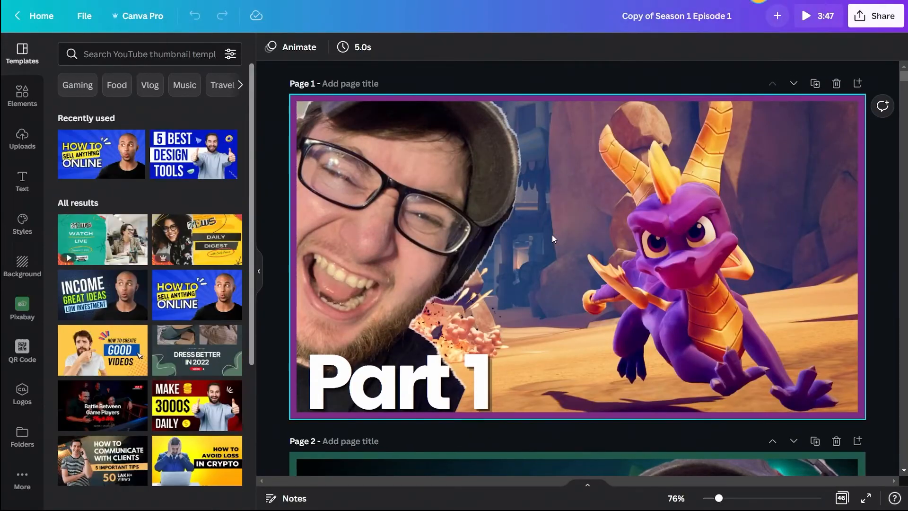
- Delete the skin character from the Sea of Thieves thumbnail on page 2 of the "Copy of Season 1 Episode 1" design
{"action": "scroll", "coordinate": [517, 240], "scroll_direction": "down", "scroll_amount": 8}
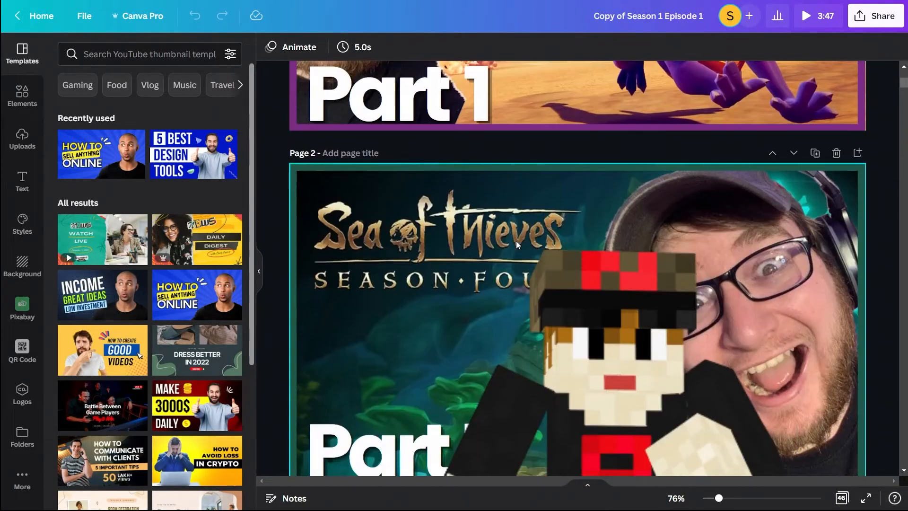
{"action": "left_click", "coordinate": [600, 236]}
{"action": "key", "text": "Delete"}
- Look through the existing thumbnails from page 1 to page 37 for examples of borders, titles, arrows and character placement
{"action": "scroll", "coordinate": [594, 233], "scroll_direction": "up", "scroll_amount": 8}
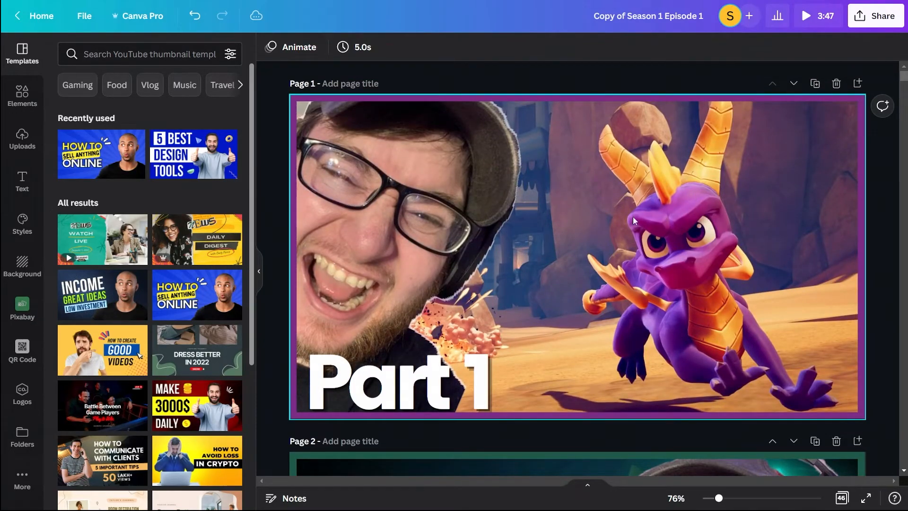
{"action": "scroll", "coordinate": [592, 255], "scroll_direction": "down", "scroll_amount": 20}
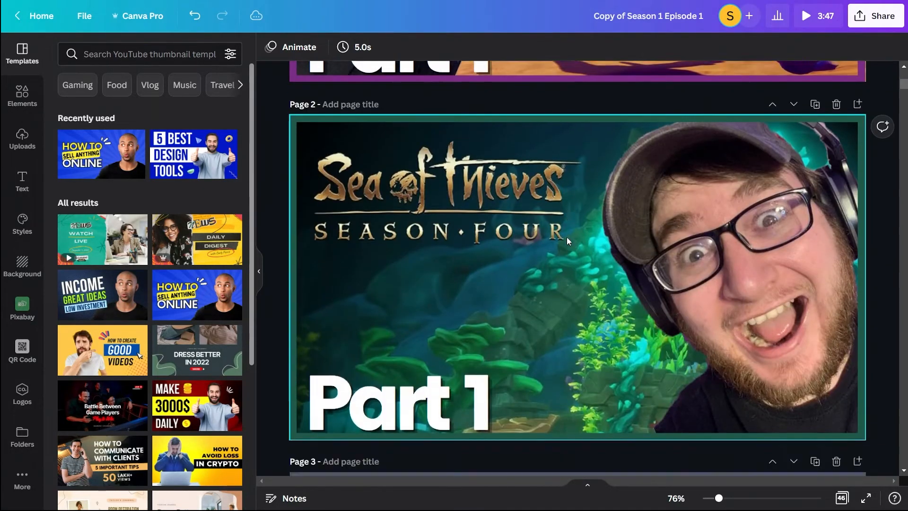
{"action": "scroll", "coordinate": [525, 233], "scroll_direction": "down", "scroll_amount": 20}
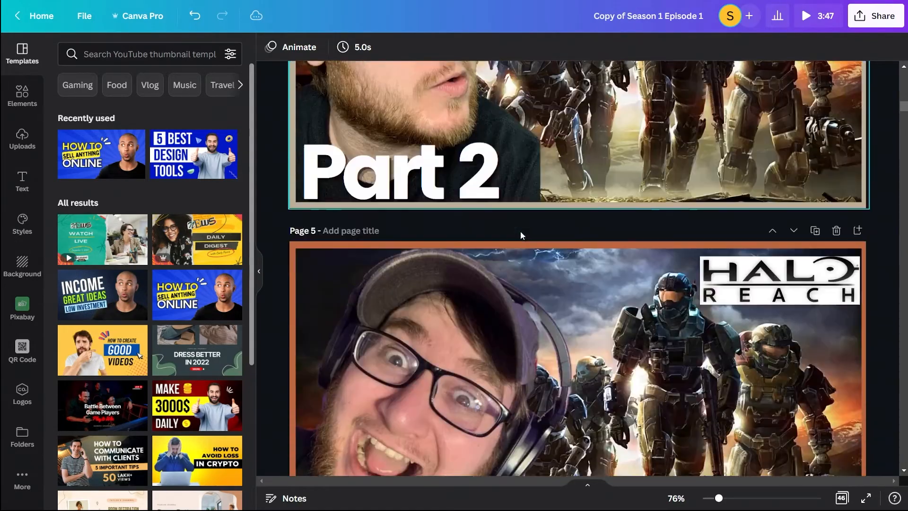
{"action": "scroll", "coordinate": [518, 236], "scroll_direction": "down", "scroll_amount": 20}
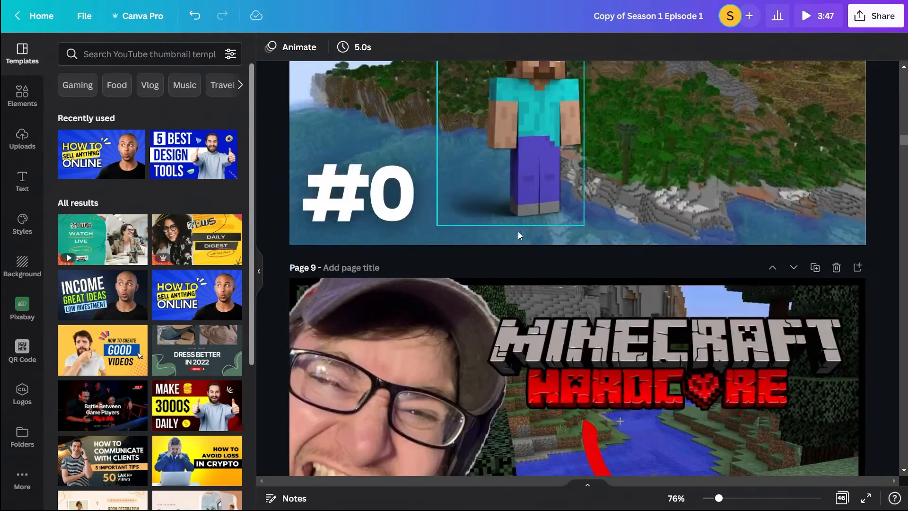
{"action": "scroll", "coordinate": [519, 231], "scroll_direction": "down", "scroll_amount": 20}
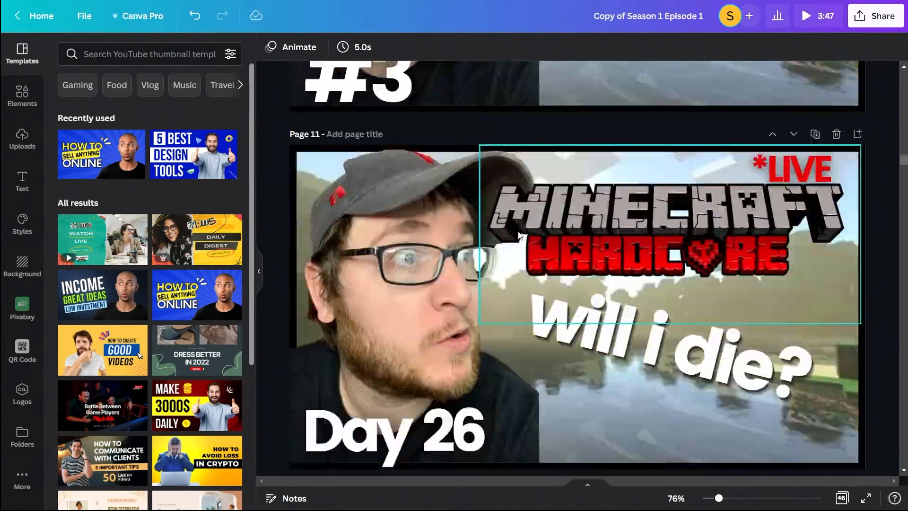
{"action": "scroll", "coordinate": [518, 235], "scroll_direction": "down", "scroll_amount": 20}
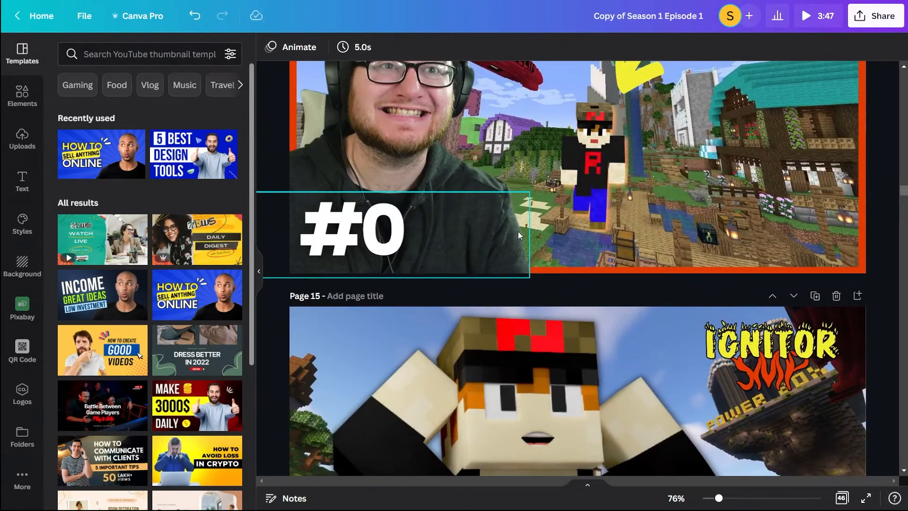
{"action": "scroll", "coordinate": [518, 232], "scroll_direction": "down", "scroll_amount": 15}
{"action": "scroll", "coordinate": [518, 231], "scroll_direction": "down", "scroll_amount": 9}
{"action": "scroll", "coordinate": [516, 231], "scroll_direction": "up", "scroll_amount": 12}
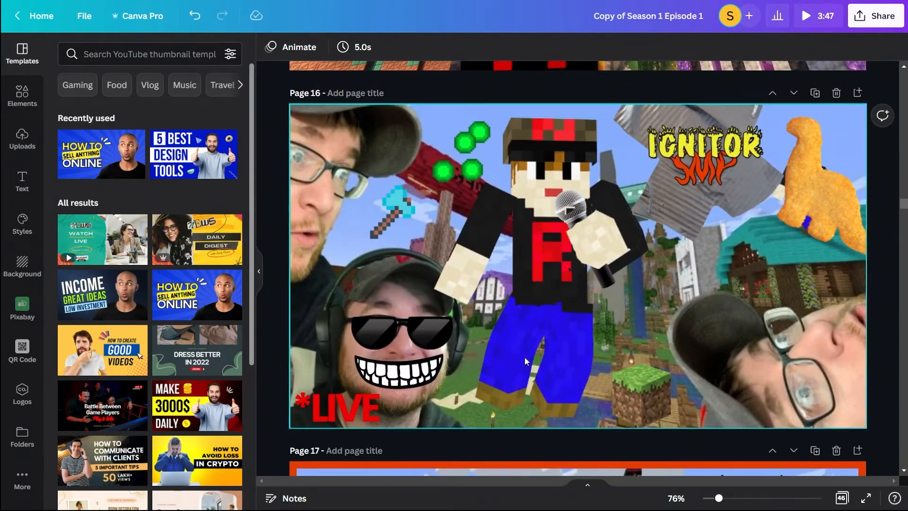
{"action": "scroll", "coordinate": [542, 342], "scroll_direction": "down", "scroll_amount": 20}
{"action": "scroll", "coordinate": [543, 345], "scroll_direction": "down", "scroll_amount": 20}
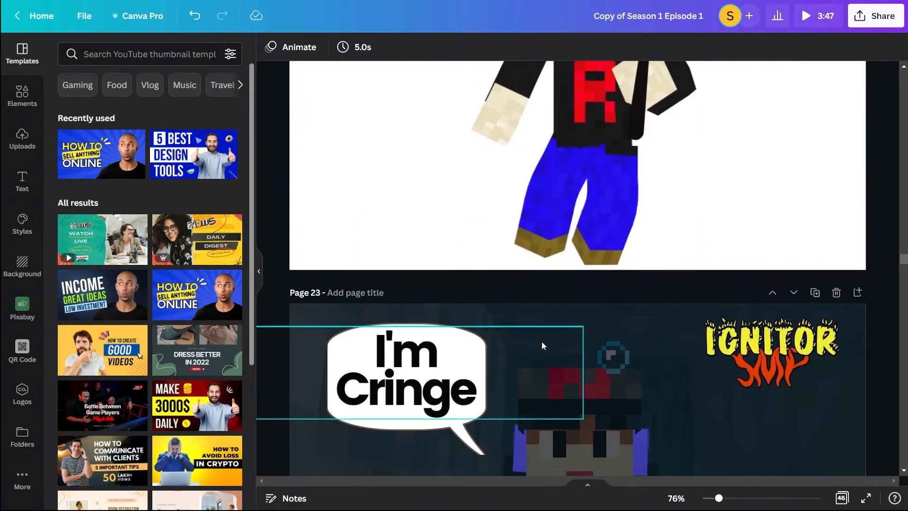
{"action": "scroll", "coordinate": [543, 346], "scroll_direction": "down", "scroll_amount": 10}
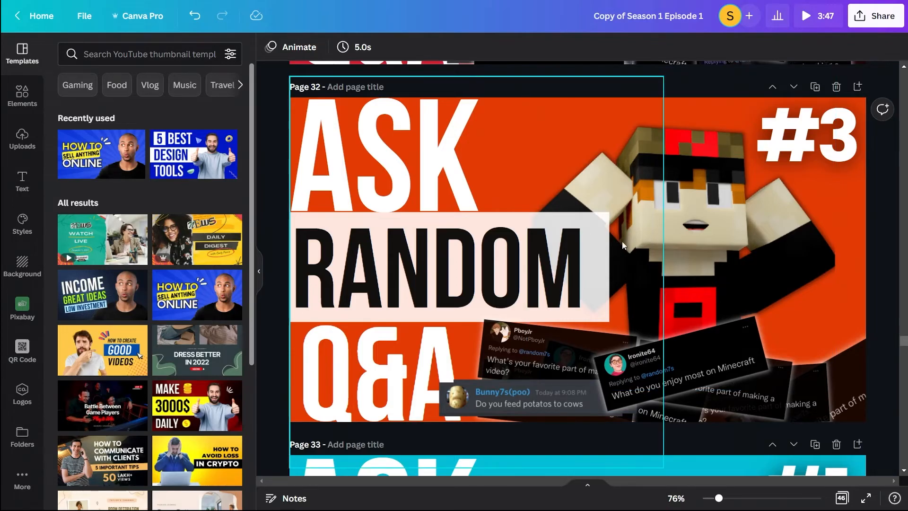
{"action": "scroll", "coordinate": [671, 331], "scroll_direction": "down", "scroll_amount": 20}
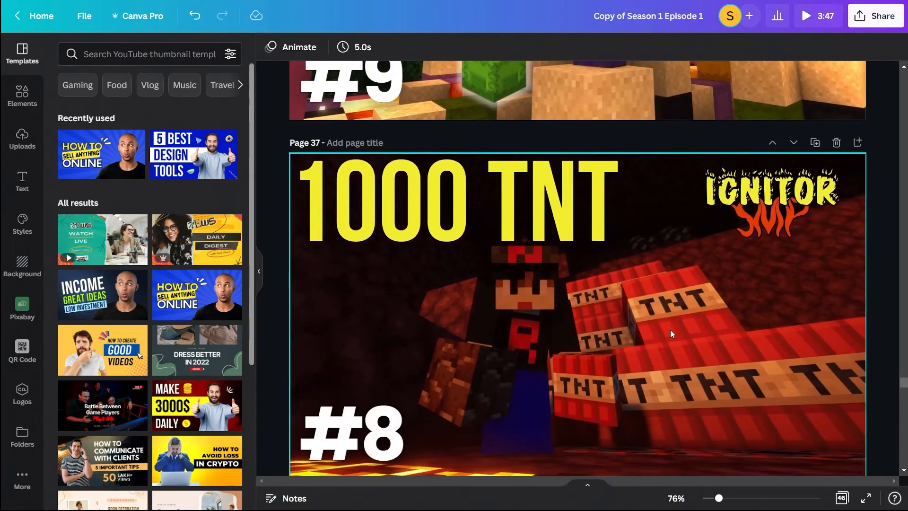
{"action": "scroll", "coordinate": [670, 330], "scroll_direction": "up", "scroll_amount": 12}
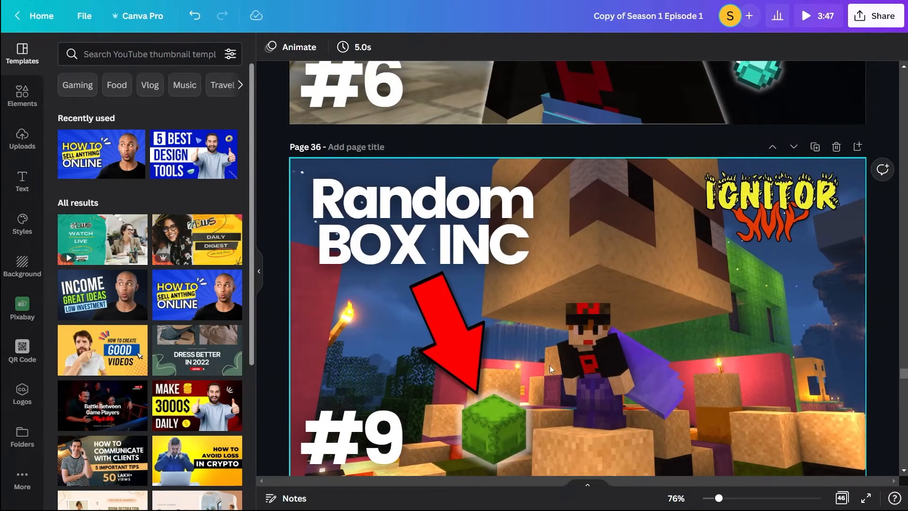
{"action": "scroll", "coordinate": [649, 358], "scroll_direction": "down", "scroll_amount": 2}
{"action": "scroll", "coordinate": [649, 358], "scroll_direction": "down", "scroll_amount": 1}
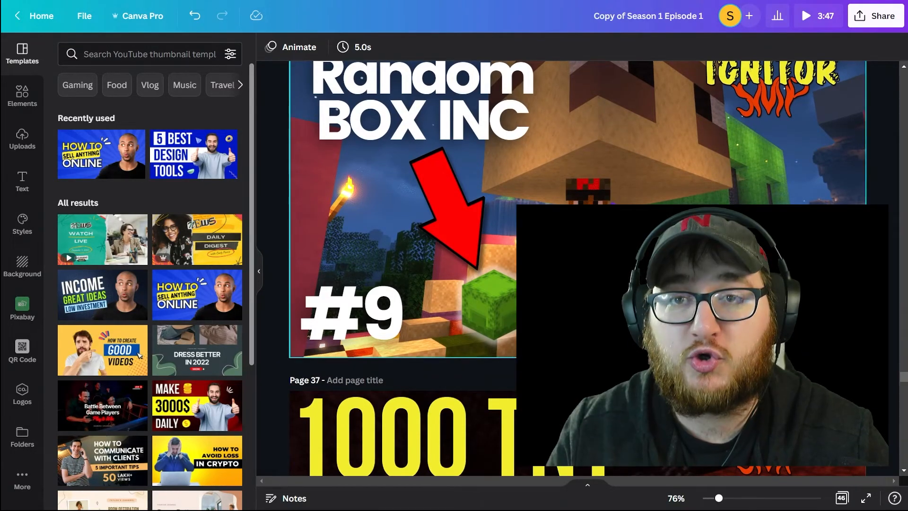